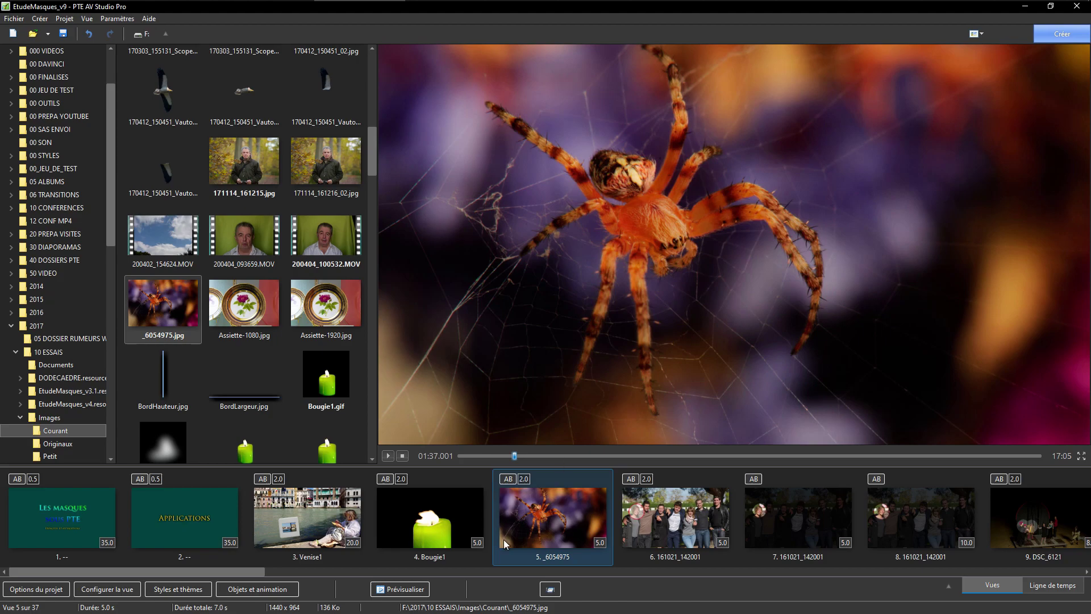
Compare the candle slide Bougie1 with the spider slide _6054975 by previewing them alternately
left_click(421, 521)
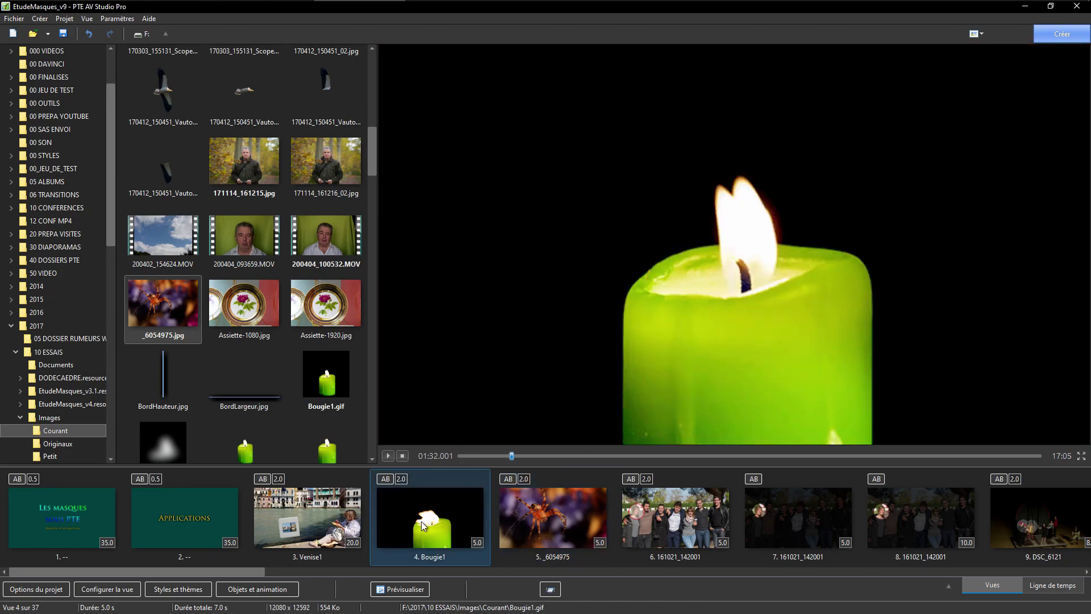
left_click(554, 523)
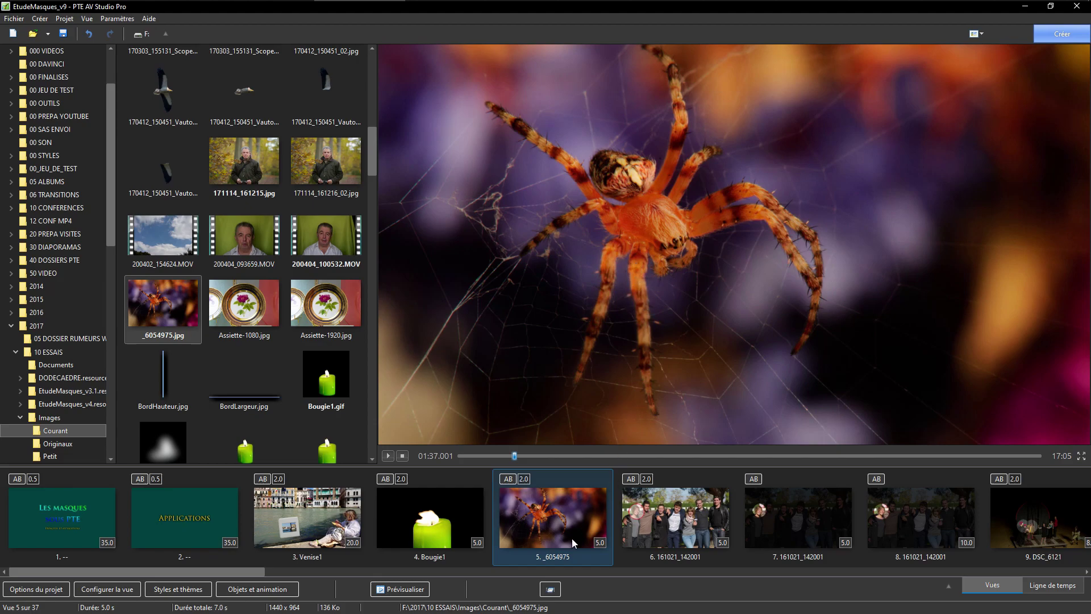
left_click(431, 520)
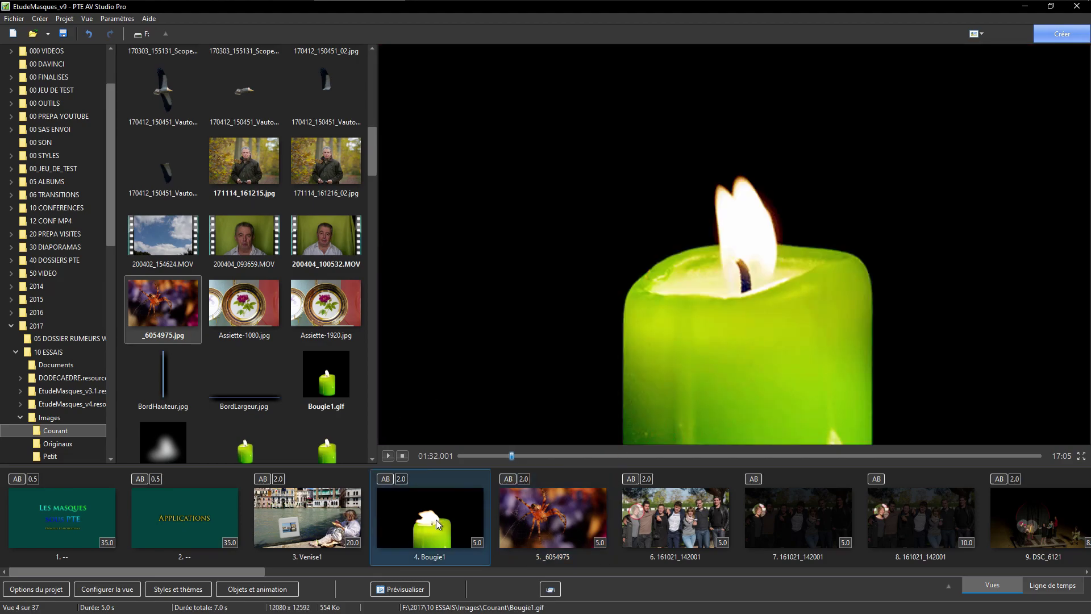
left_click(549, 513)
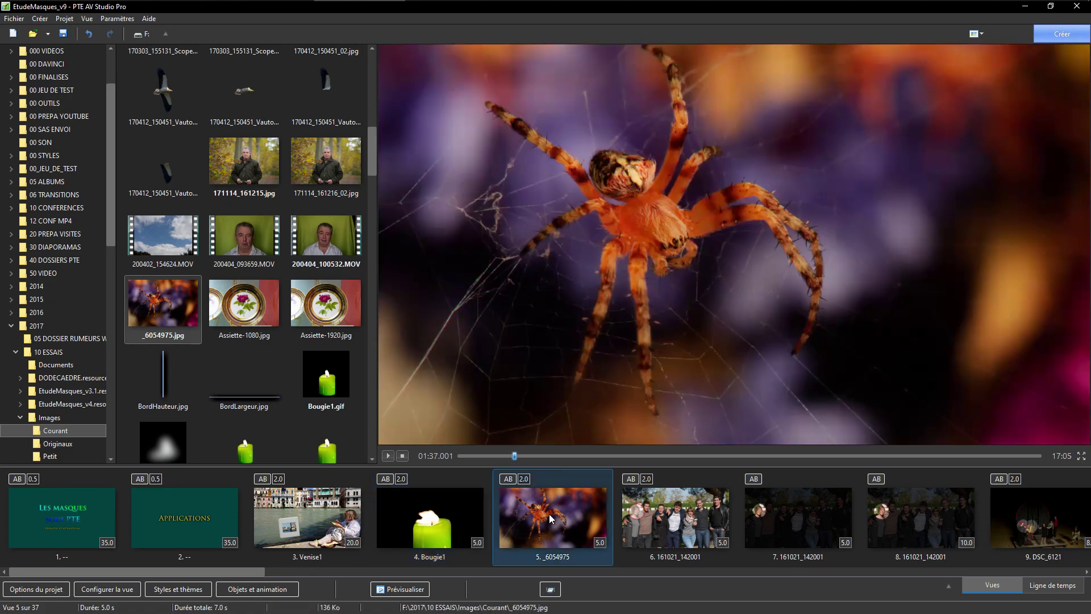
left_click(432, 520)
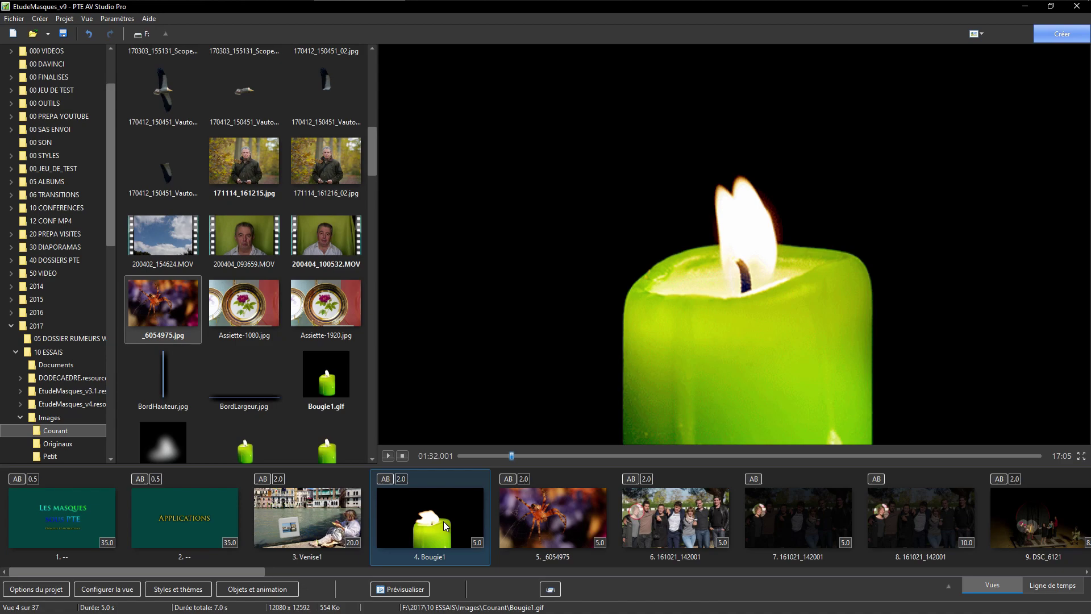
left_click(514, 522)
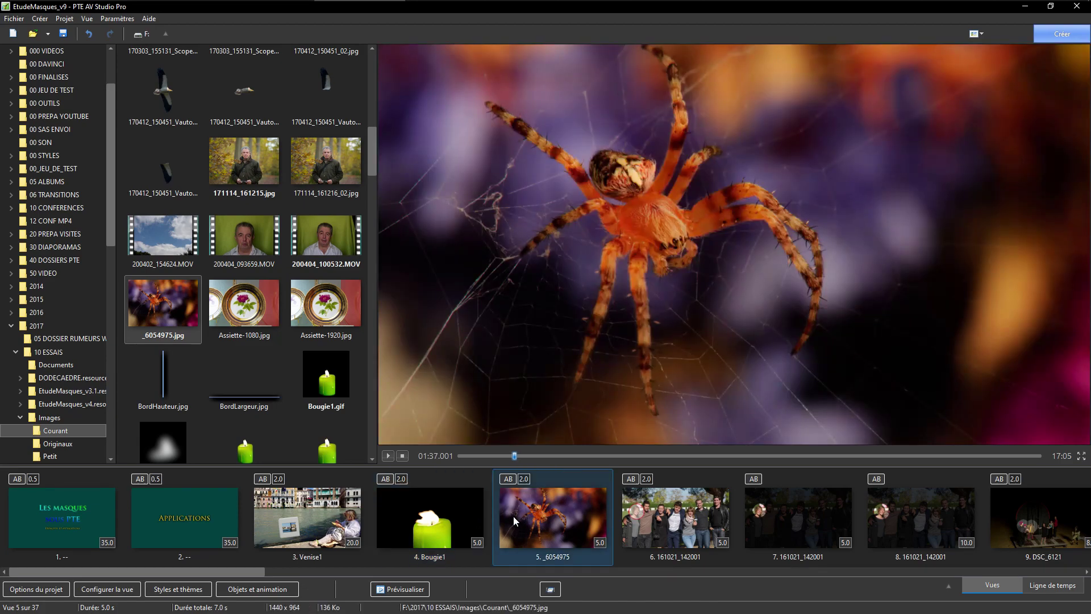
Switch to Photoshop and run the script that loads files into a stack
key("alt+Tab")
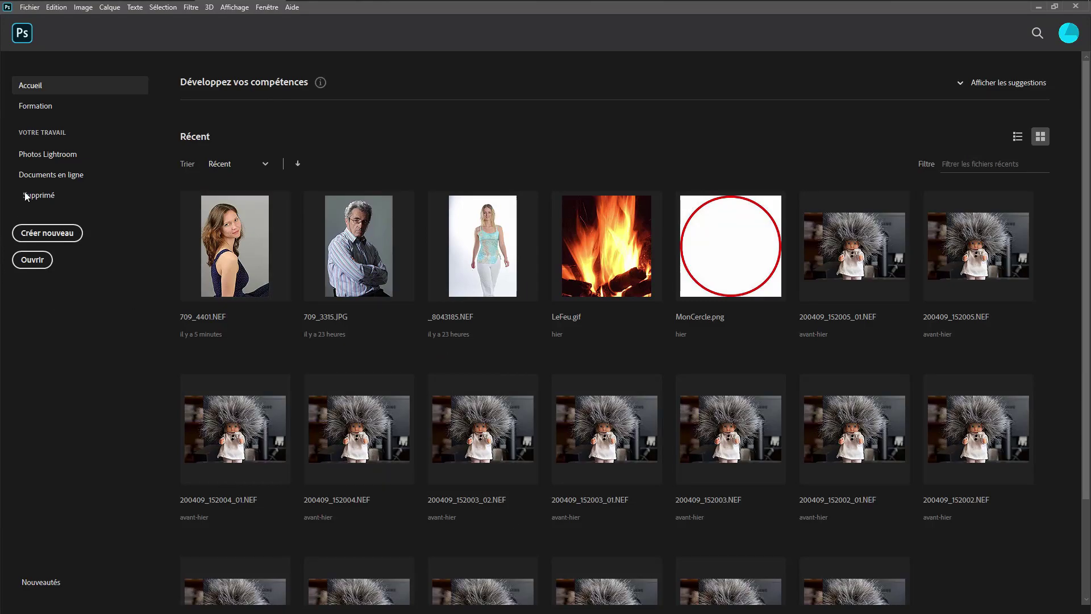
left_click(30, 7)
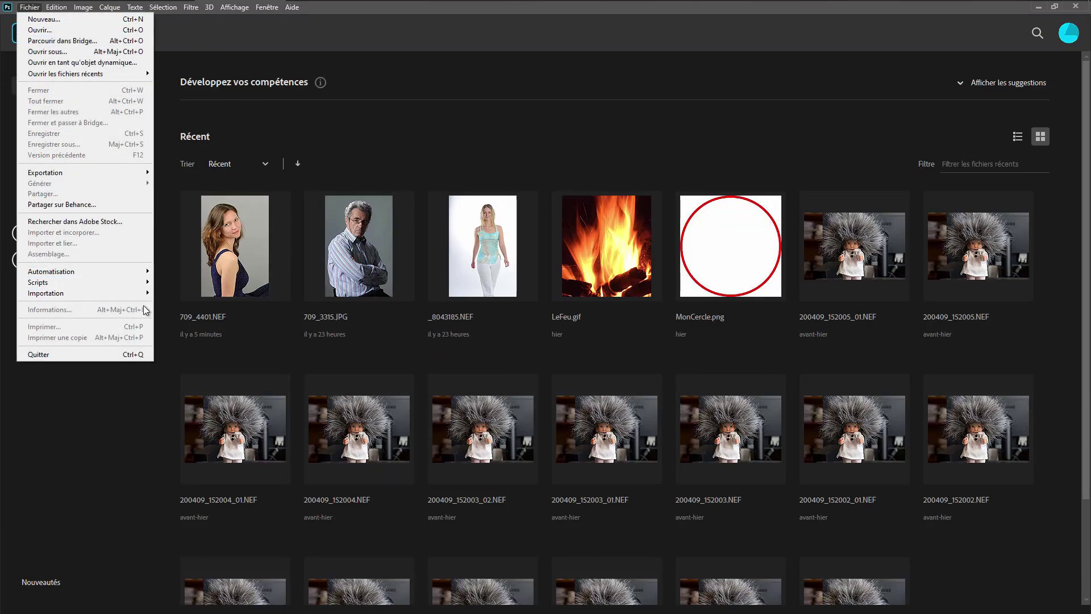
mouse_move(104, 268)
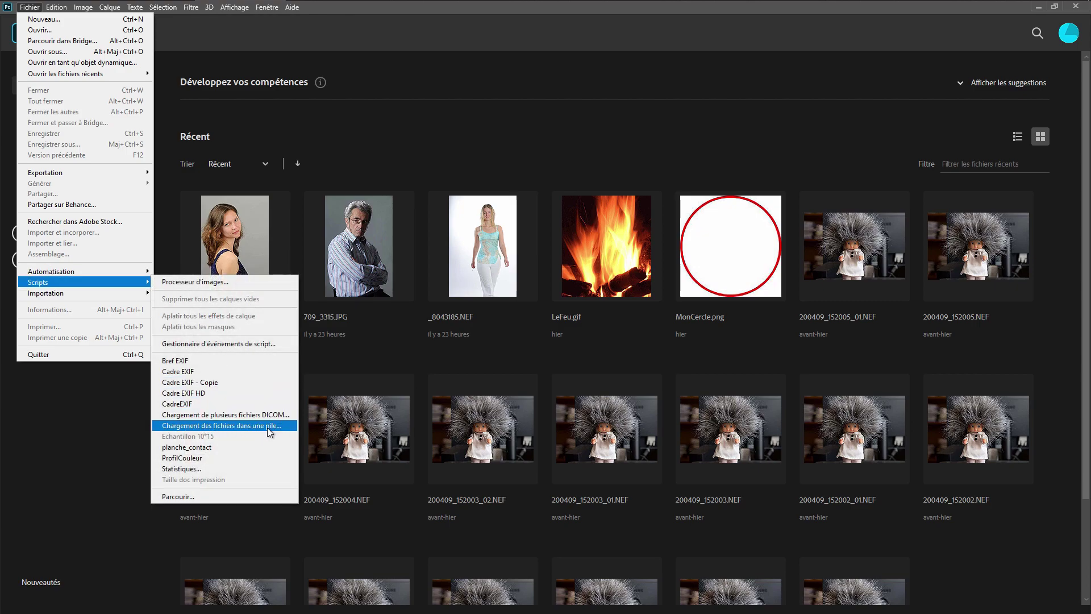
left_click(267, 428)
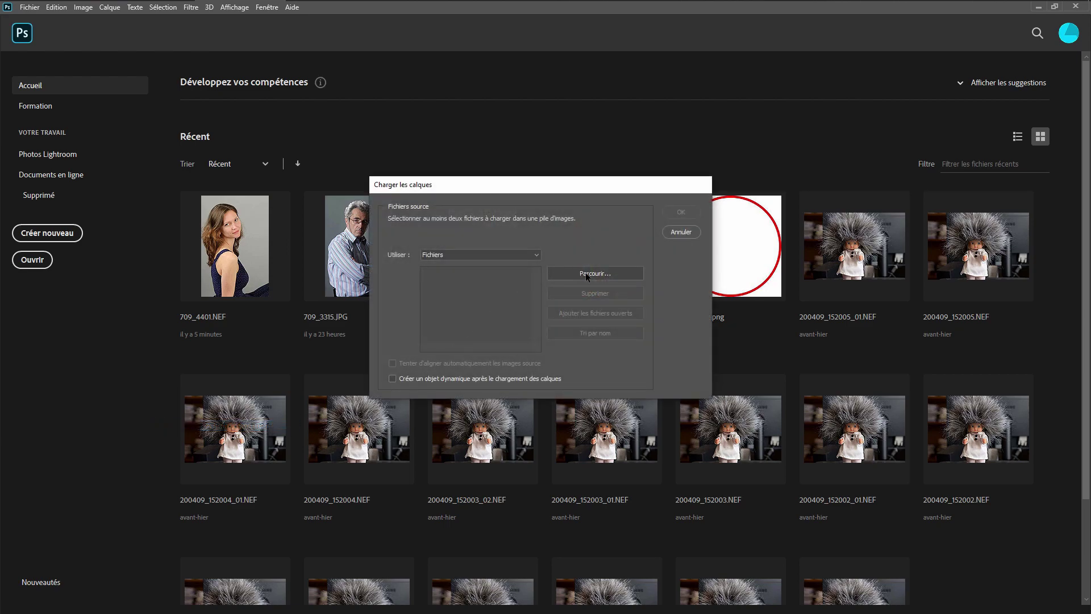
Load the files from 140428_123359.NEF through 140428_123410.NEF in the Extrait folder as layers of one document
left_click(596, 273)
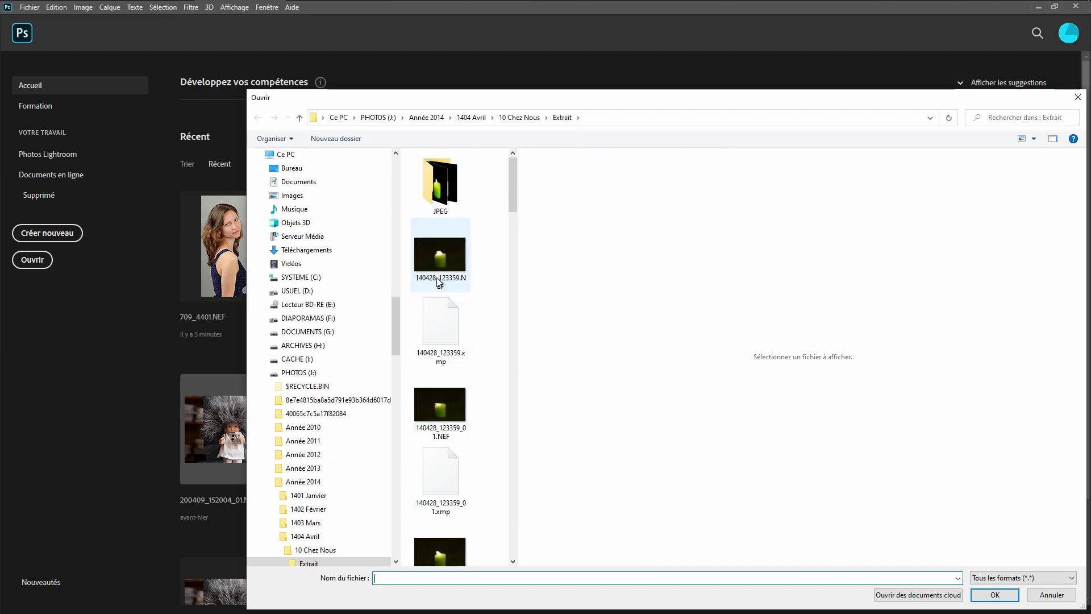
left_click(437, 273)
left_click_drag(514, 200, 523, 563)
left_click(441, 454, "shift")
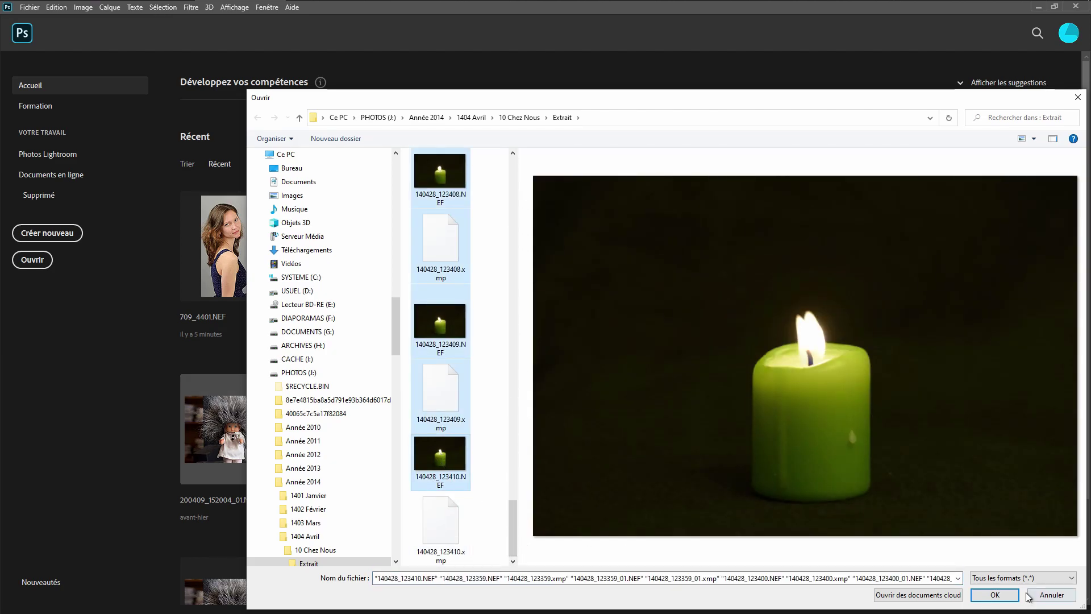
left_click(994, 594)
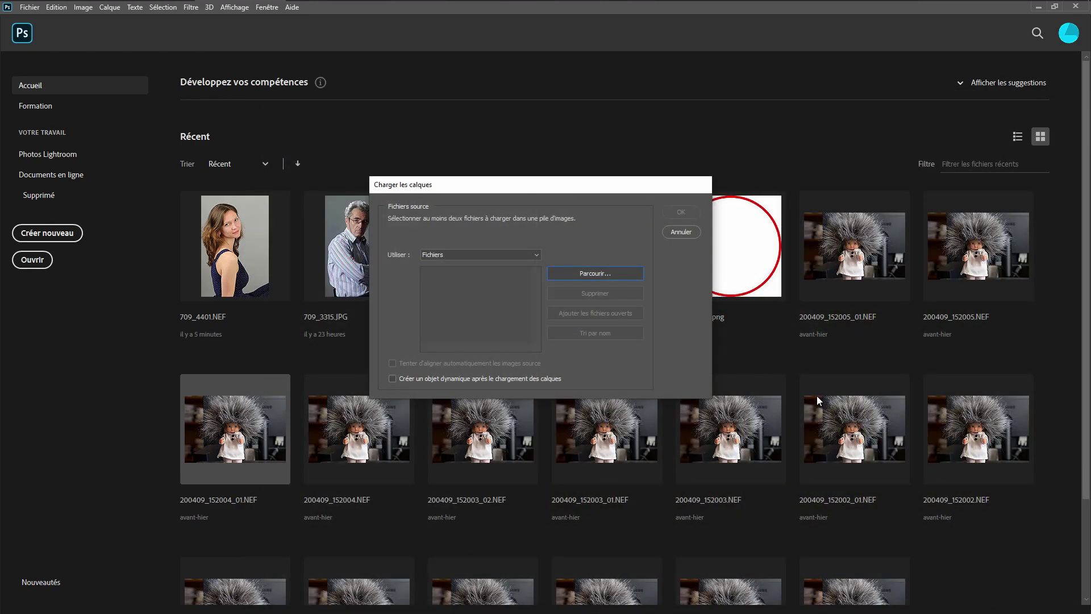
left_click(684, 215)
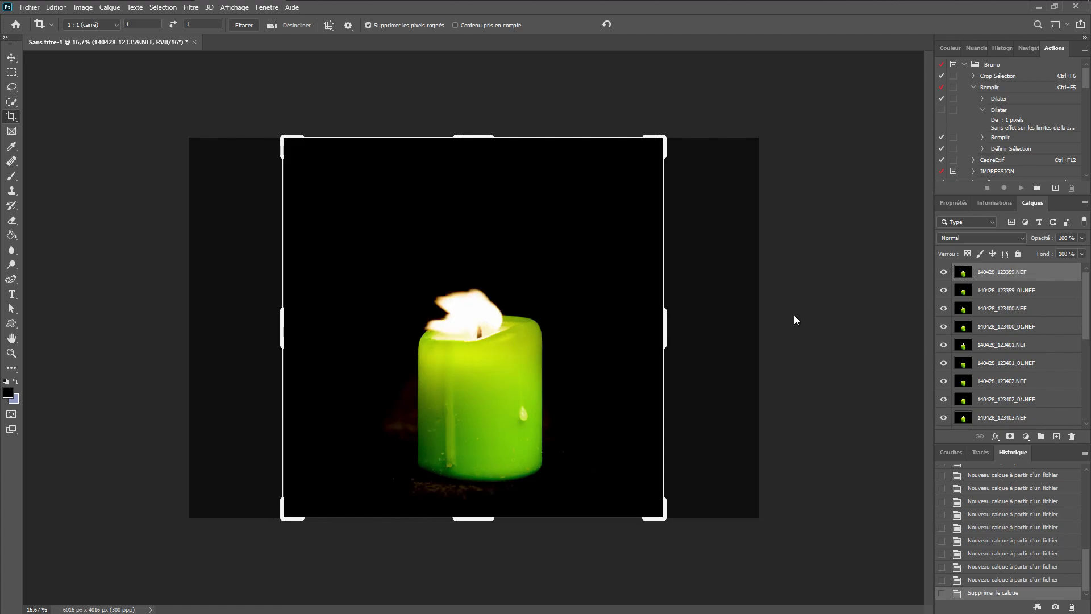
Crop the candle stack at a 1:1 ratio to a square of about 3662 px around the candle
left_click(578, 250)
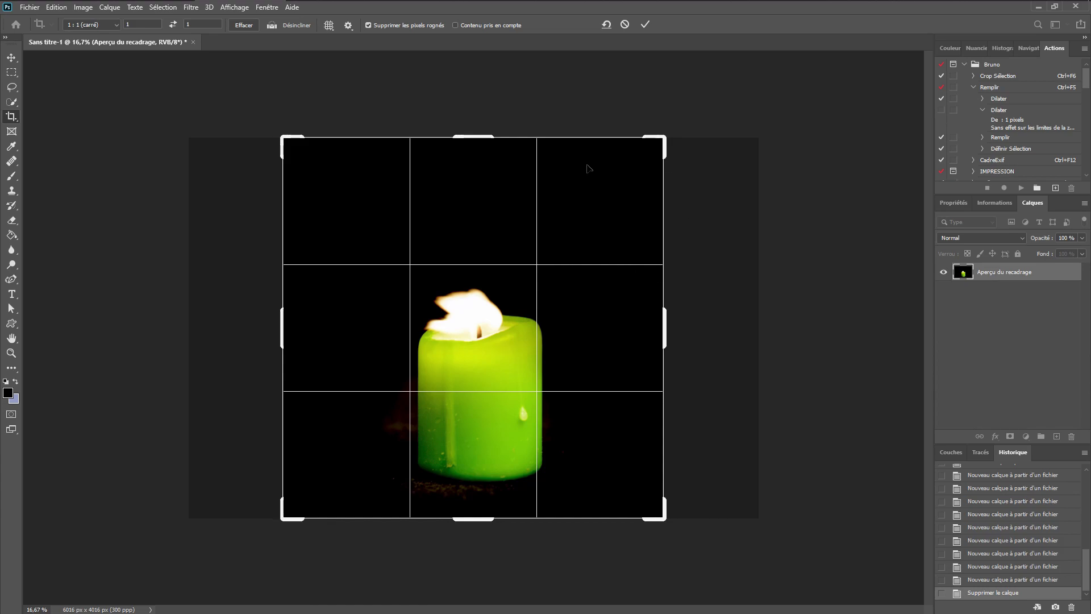
left_click_drag(283, 138, 295, 149)
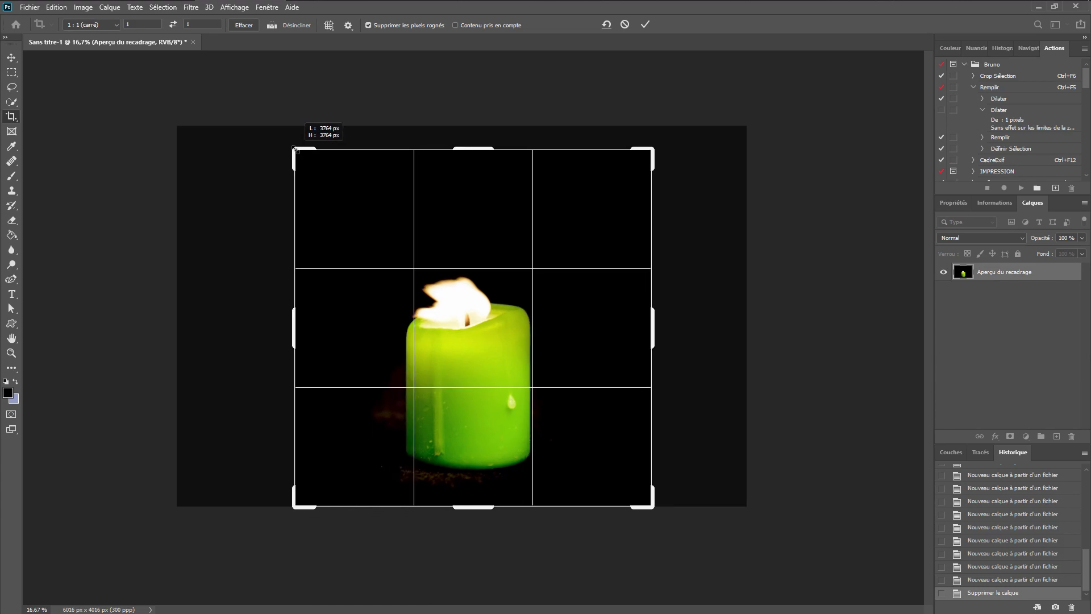
left_click_drag(653, 146, 648, 149)
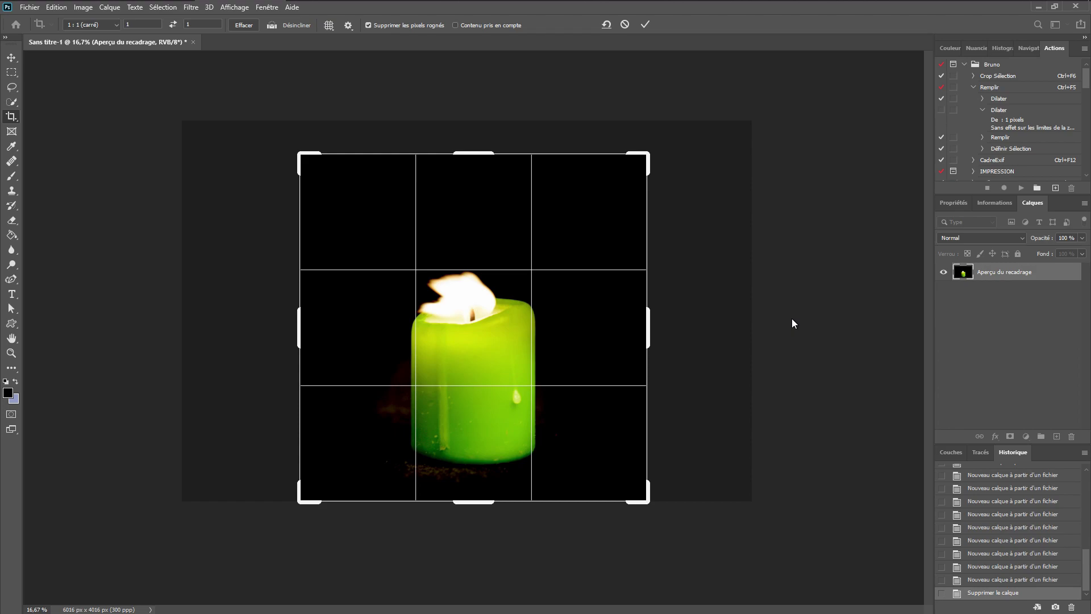
key("Return")
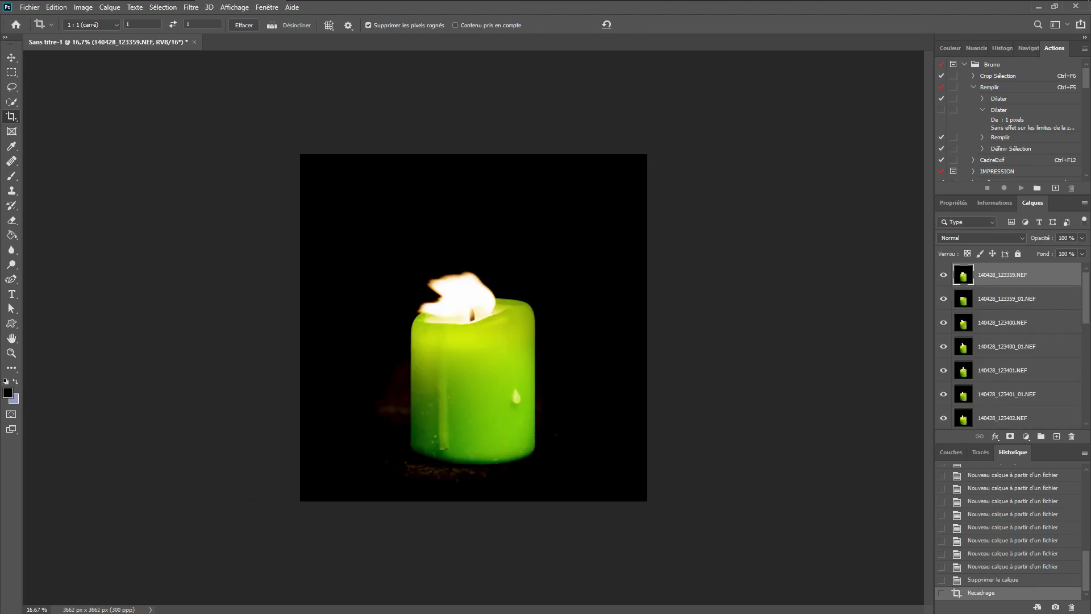
Create a history snapshot of the entire cropped document, keeping the proposed name
right_click(1017, 593)
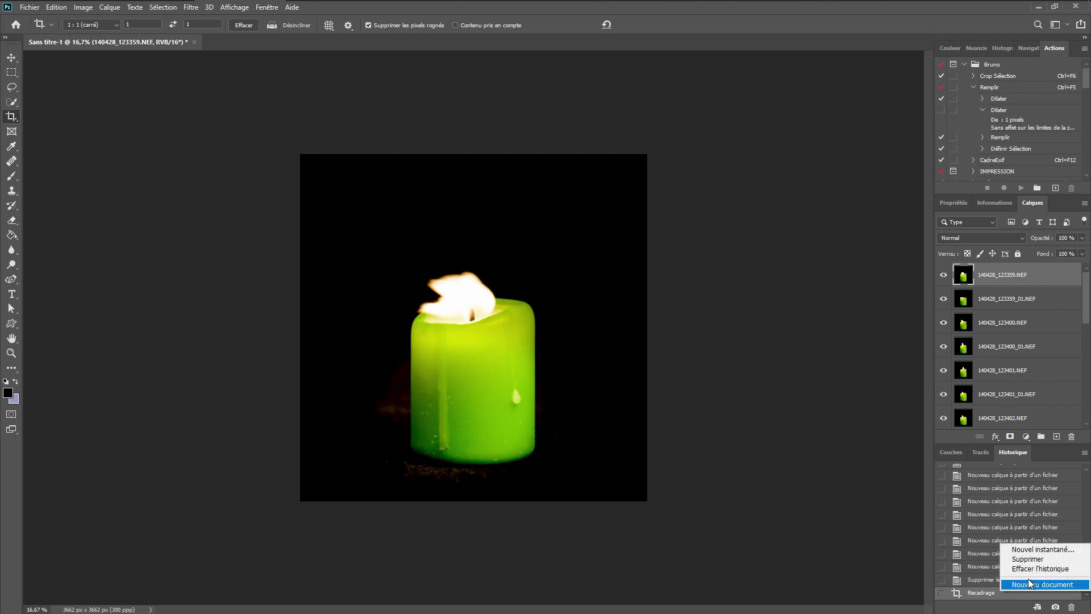
left_click(1039, 551)
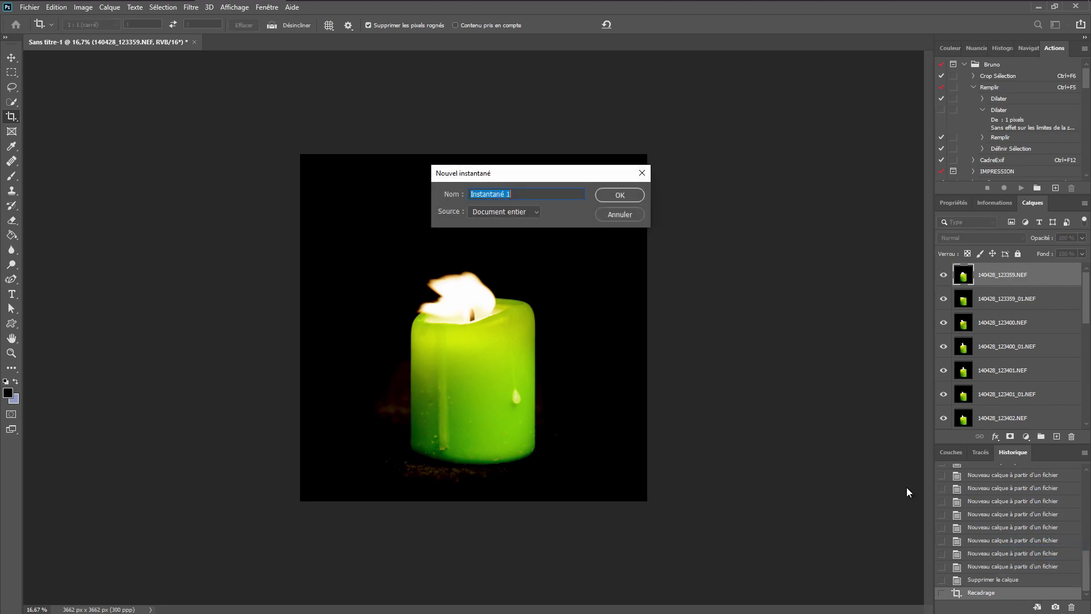
left_click(621, 195)
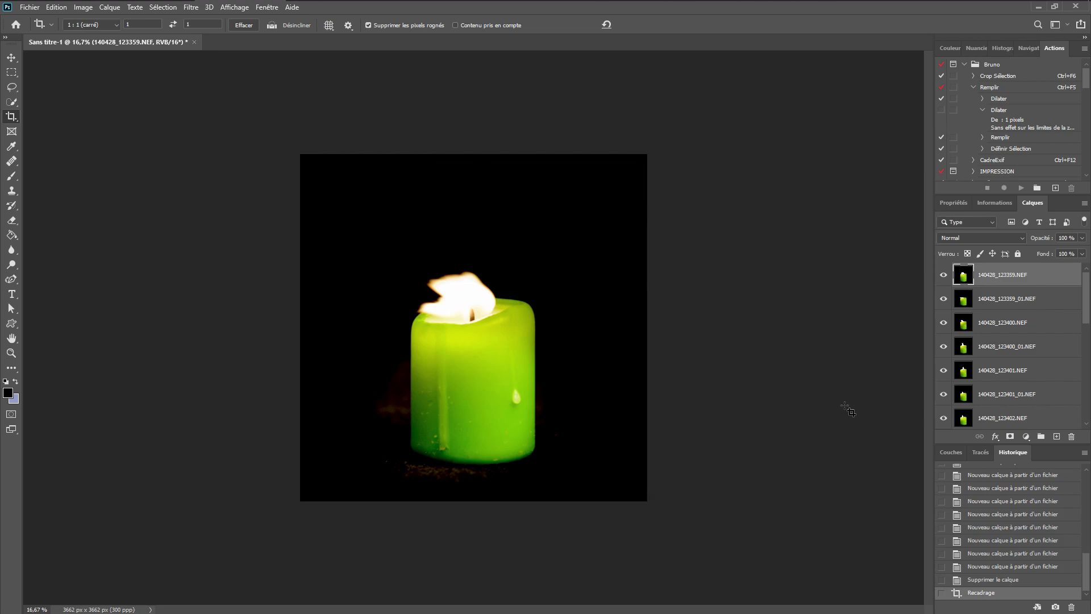
Resize the image to 600 × 600 pixels, keeping the resolution at 300 pixels per inch
key("alt")
key("ctrl+alt+i")
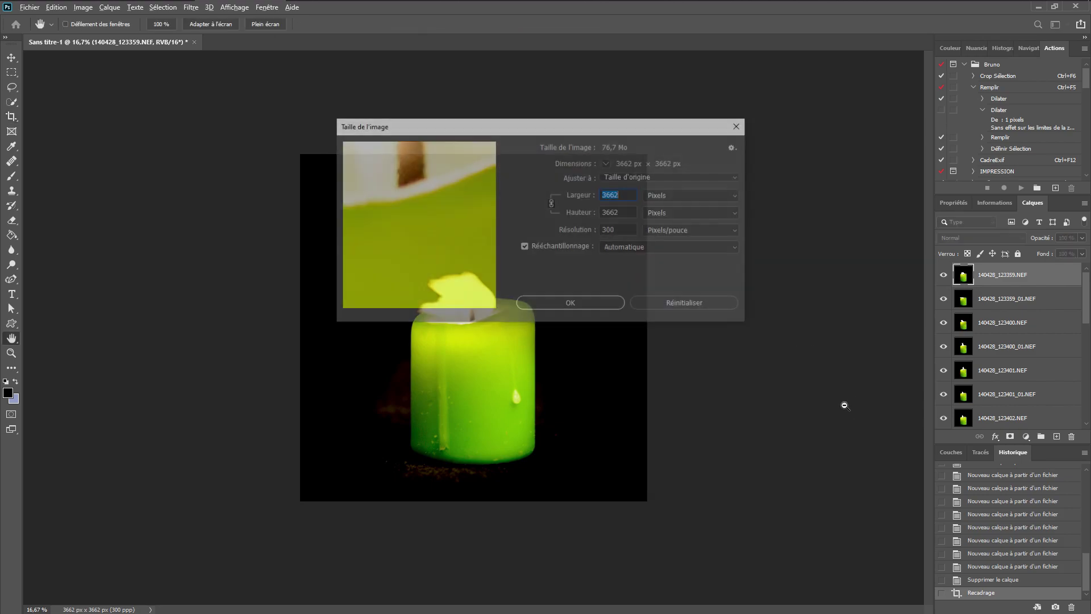
type("600")
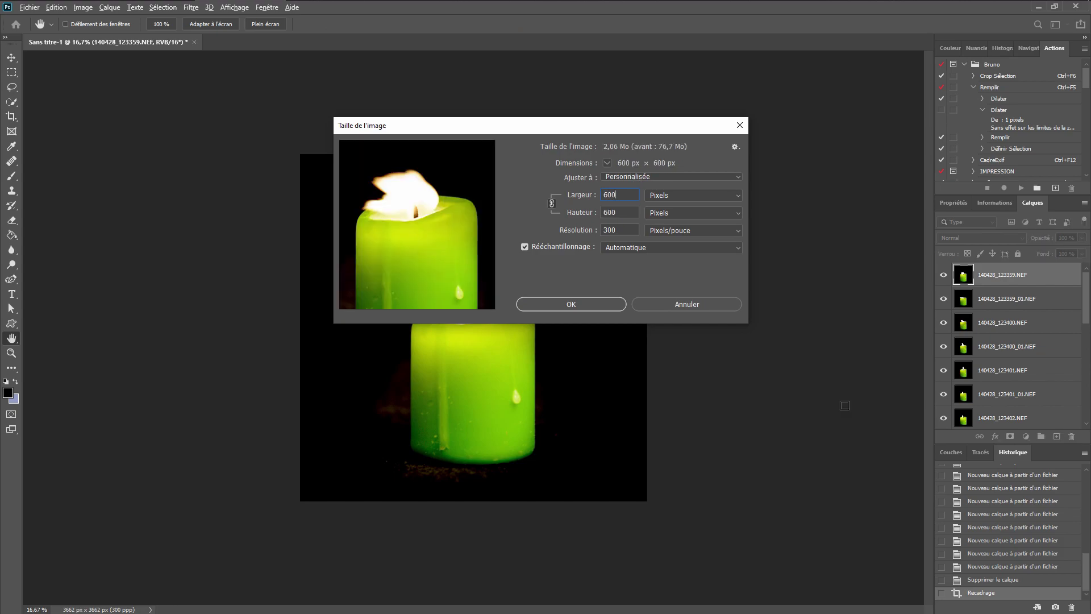
key("Return")
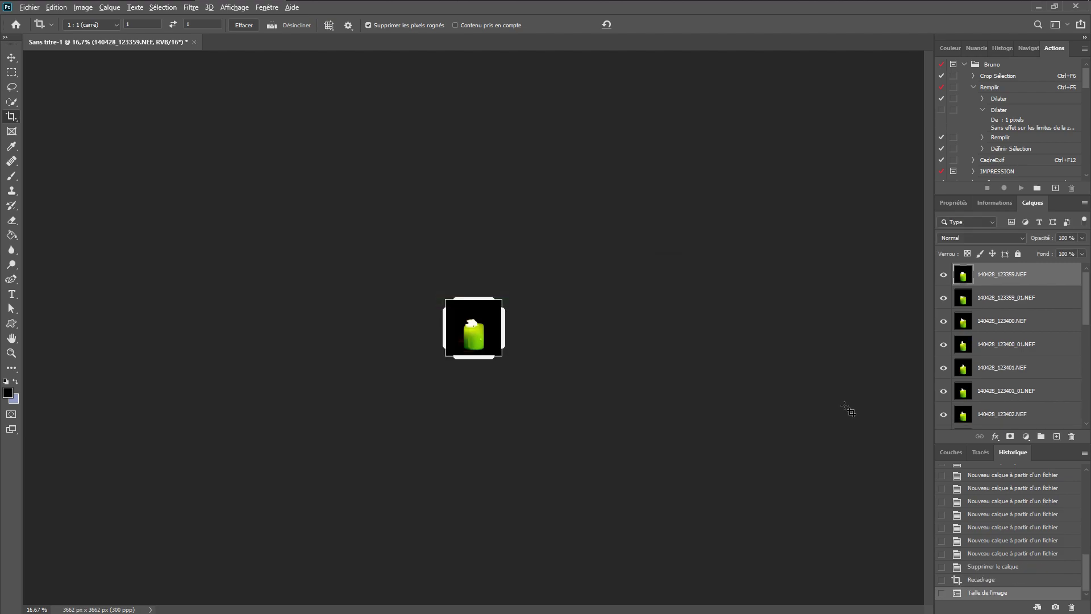
Select the candle automatically as the subject at 100% view, and invert the selection to cover the background
double_click(12, 353)
left_click(11, 309)
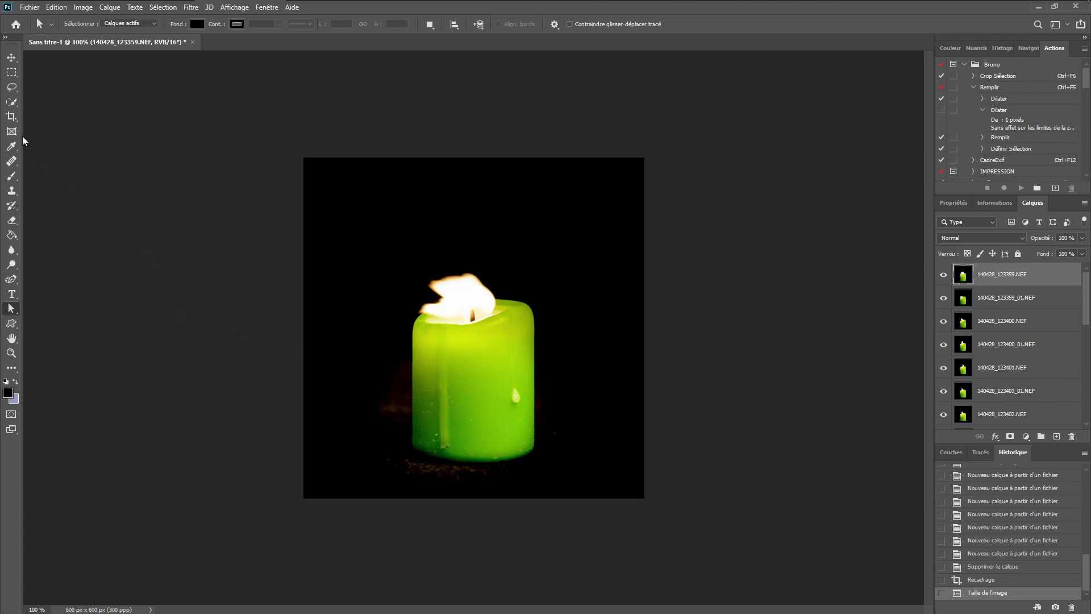
left_click(12, 102)
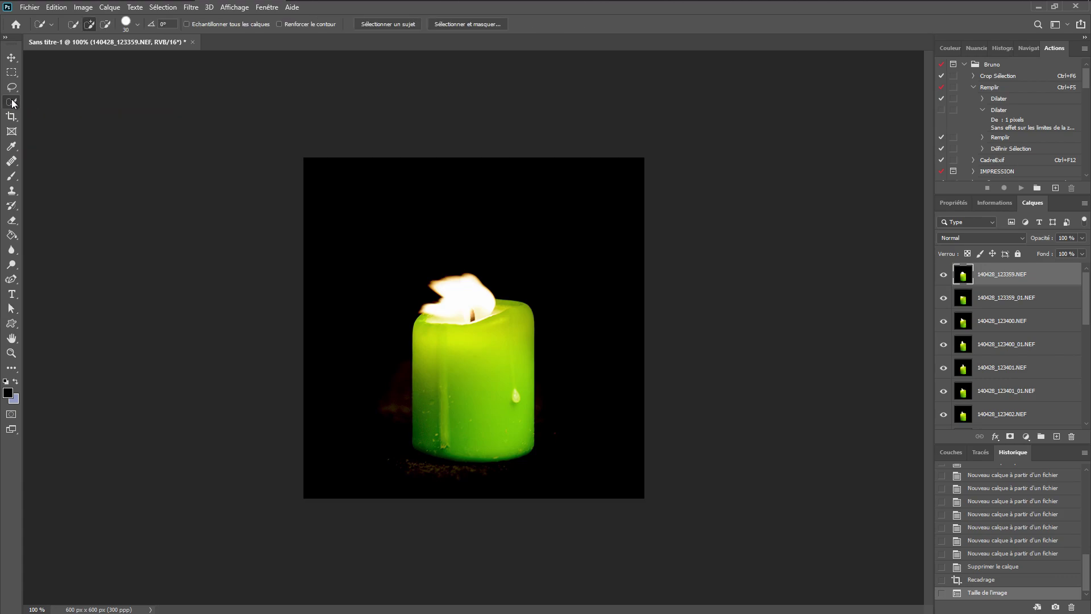
left_click(390, 24)
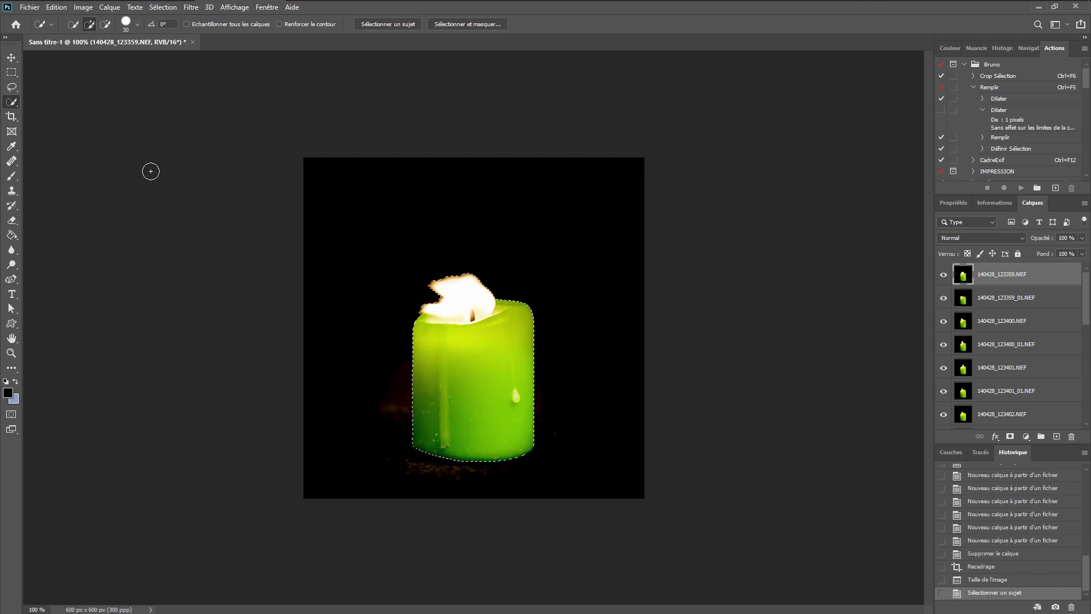
key("ctrl+shift+i")
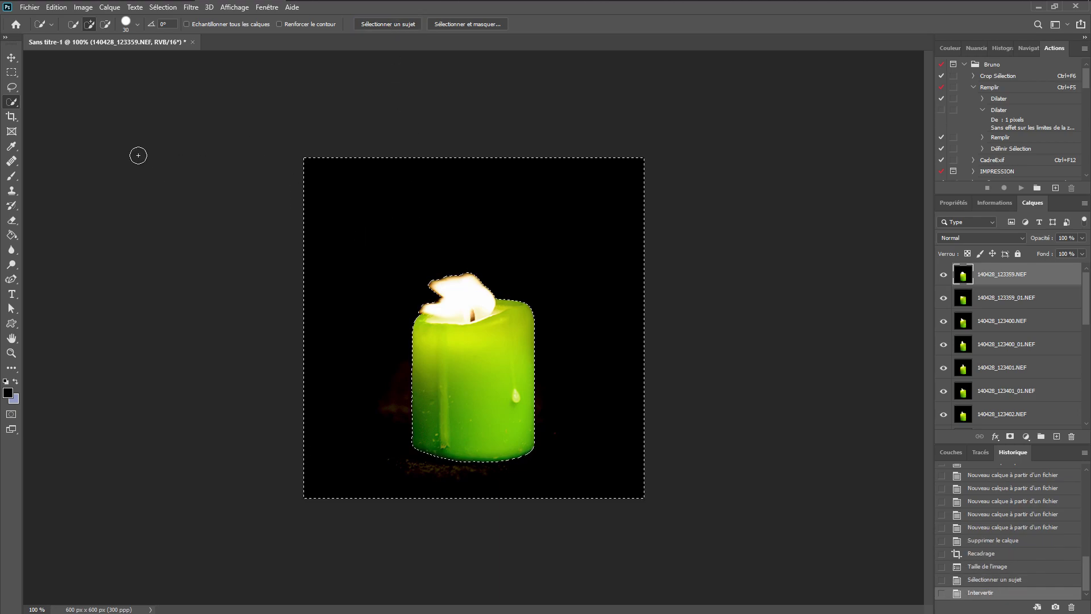
Subtract the area around the flame from the selection with a rectangular marquee, keeping only the lower background
key("m")
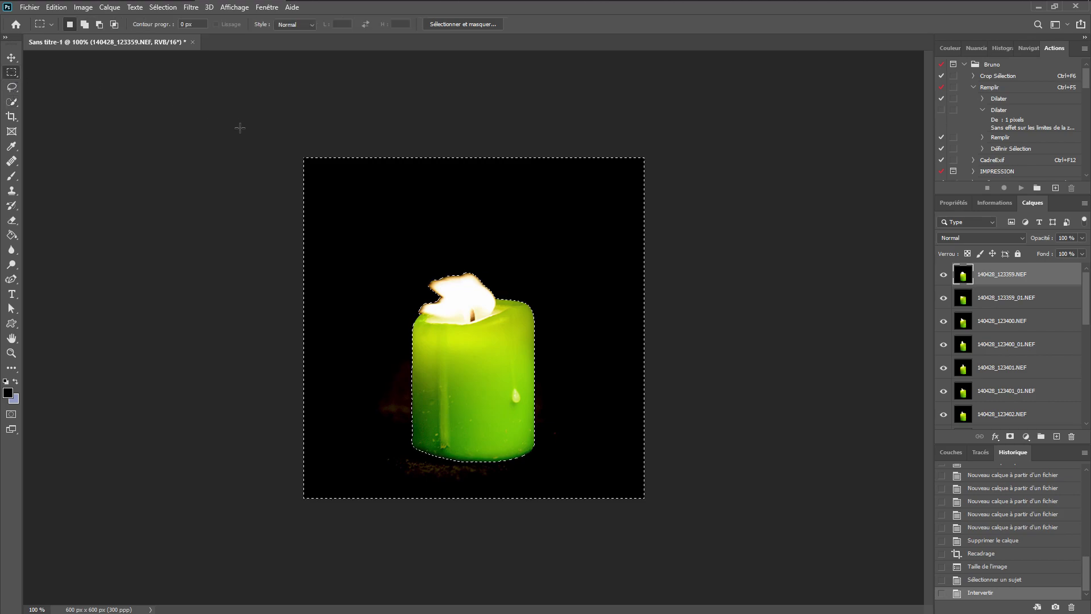
key("shift+alt")
left_click_drag(302, 141, 678, 342)
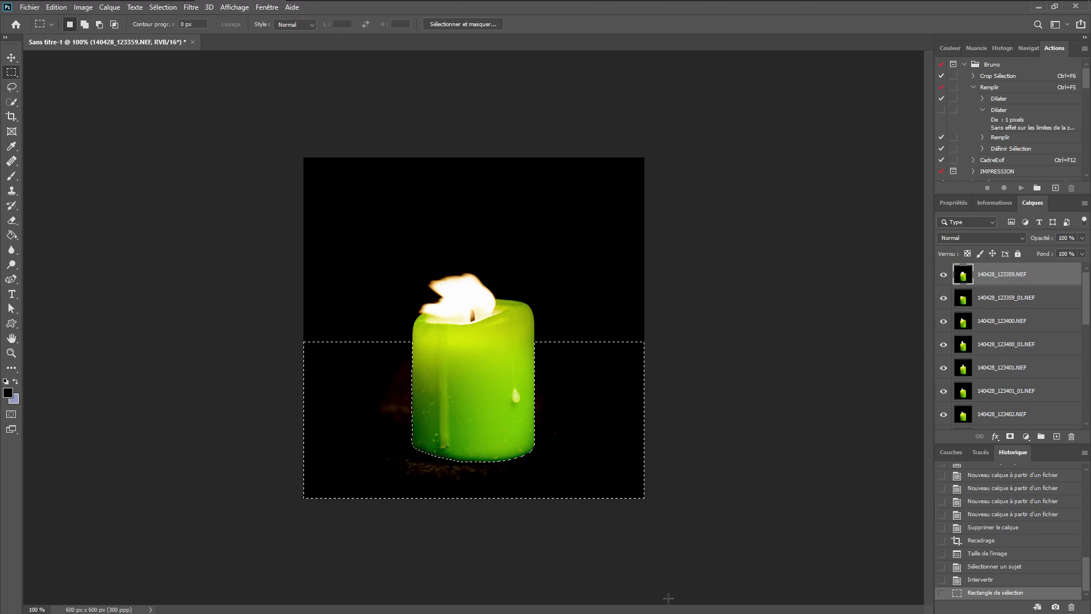
Fill the selected lower background with black on each layer from 140428_123359.NEF through 140428_123402.NEF
key("alt+BackSpace")
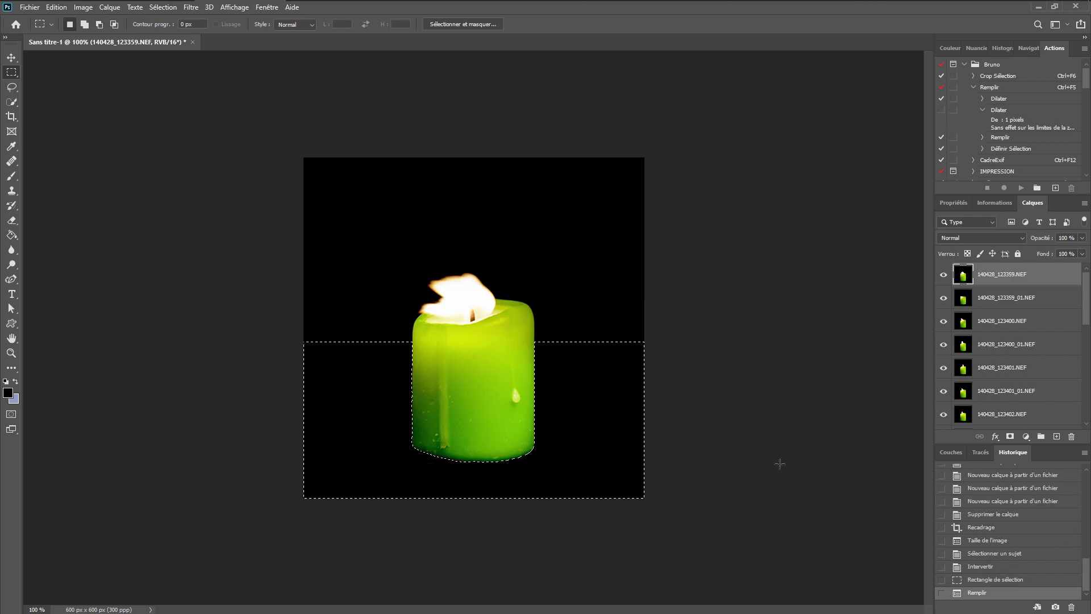
left_click(993, 300)
key("alt+BackSpace")
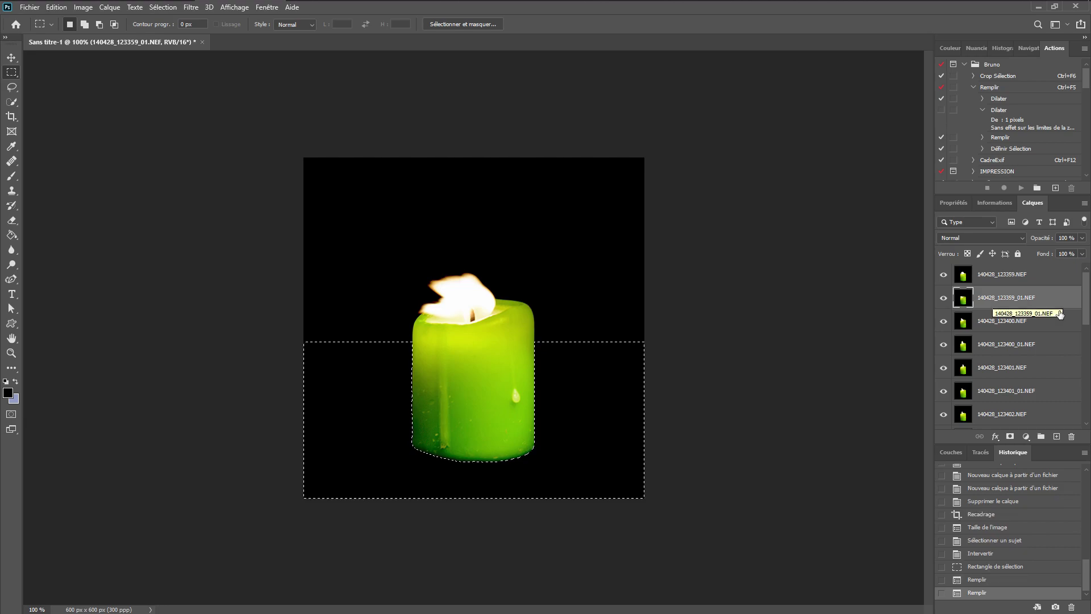
left_click(1049, 323)
key("alt+BackSpace")
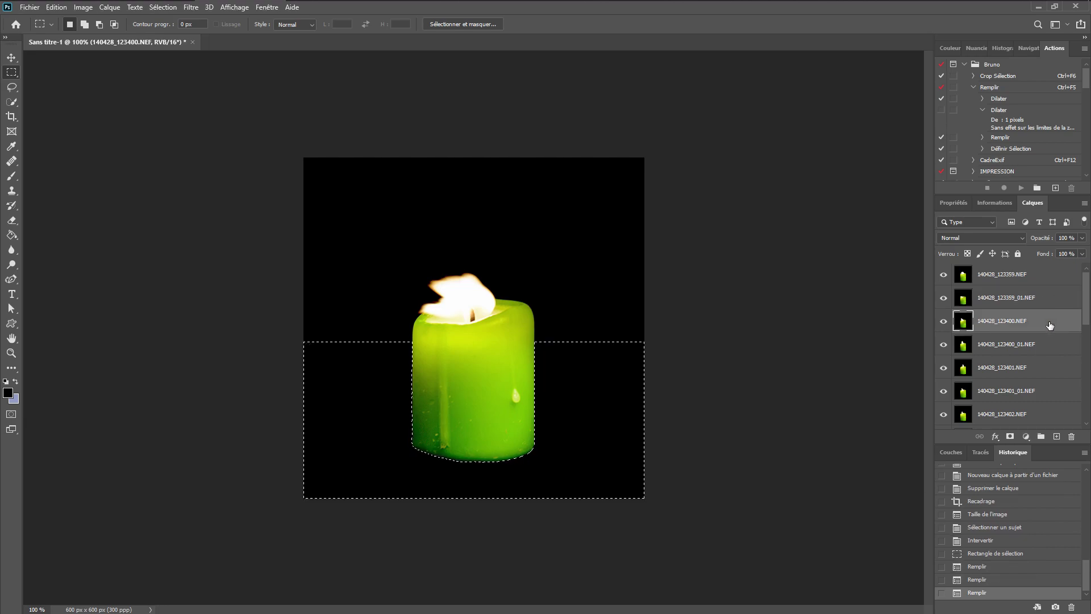
left_click(1021, 348)
key("alt+BackSpace")
left_click(1007, 367)
key("alt+BackSpace")
left_click(987, 392)
key("alt+BackSpace")
left_click(985, 413)
key("alt+BackSpace")
Fill the same background selection with black on the middle layers, continuing down to 140428_123405_01.NEF
scroll(1017, 398, "down", 5)
left_click(1022, 295)
key("alt+BackSpace")
left_click(1003, 322)
key("alt+BackSpace")
left_click(1005, 345)
key("alt+BackSpace")
left_click(992, 371)
left_click(1006, 388)
left_click(1020, 411)
key("alt+BackSpace")
Fill the selected background with black on the remaining layers from 140428_123406.NEF through 140428_123410.NEF, and deselect
scroll(1025, 414, "down", 5)
left_click(1023, 298)
key("alt+BackSpace")
left_click(1016, 322)
key("alt+BackSpace")
left_click(1004, 346)
key("alt+BackSpace")
left_click(1010, 366)
key("alt+BackSpace")
left_click(1007, 392)
key("alt+BackSpace")
left_click(1009, 413)
key("alt+BackSpace")
left_click(992, 417)
key("ctrl+d")
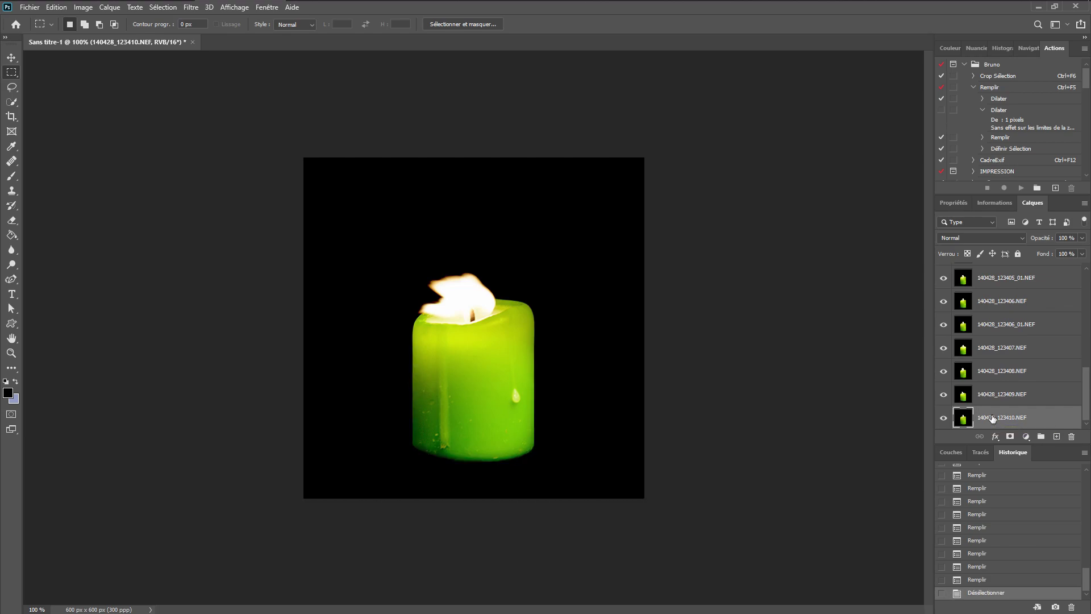
left_click_drag(1087, 398, 1086, 284)
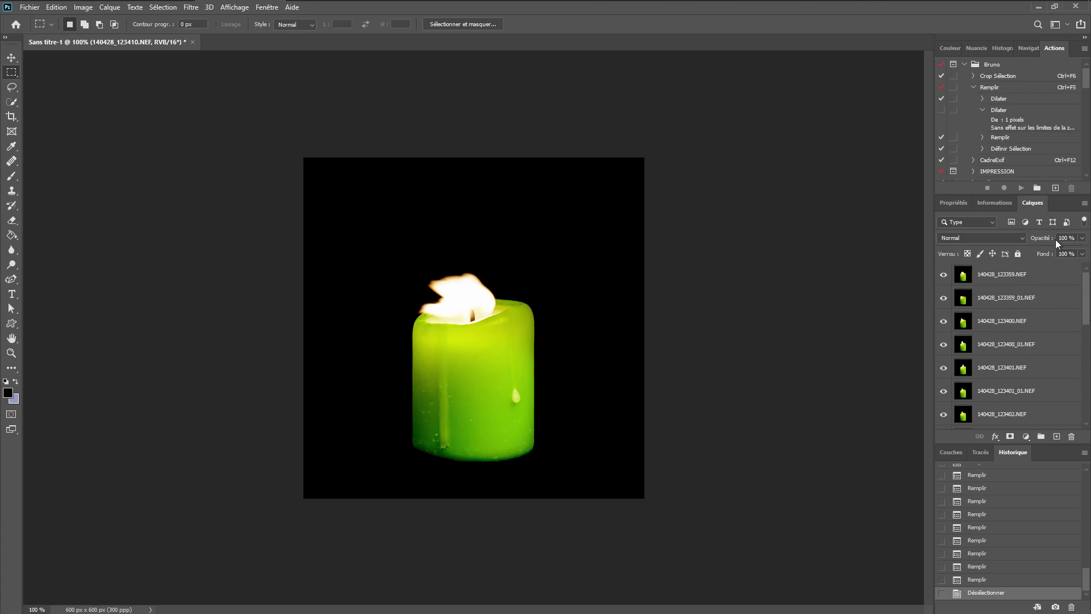
Create a frame animation in the timeline with one frame from each layer of the candle stack
left_click(1010, 275)
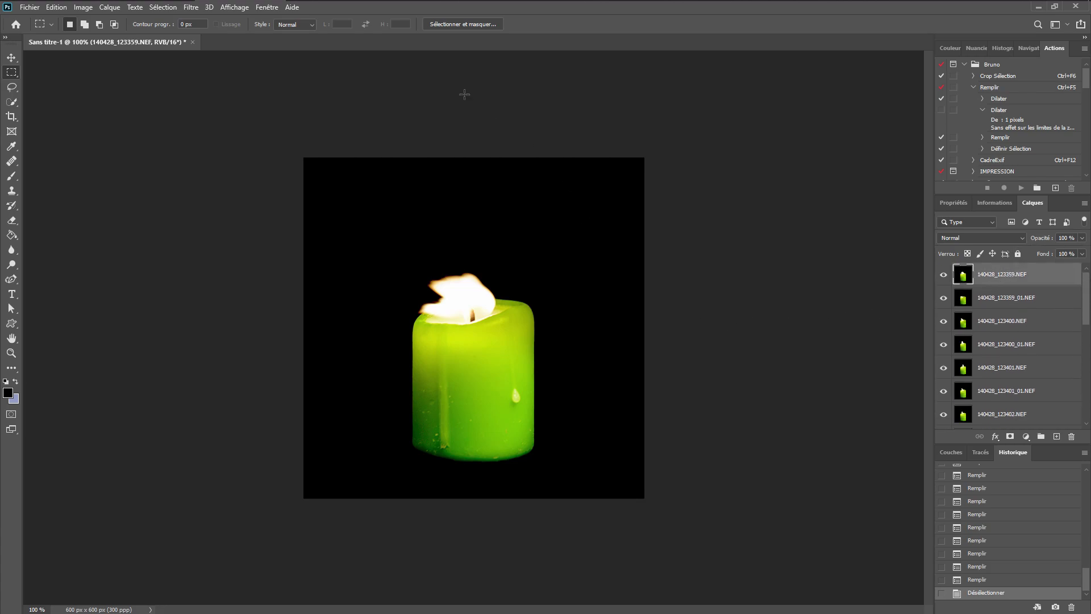
left_click(265, 8)
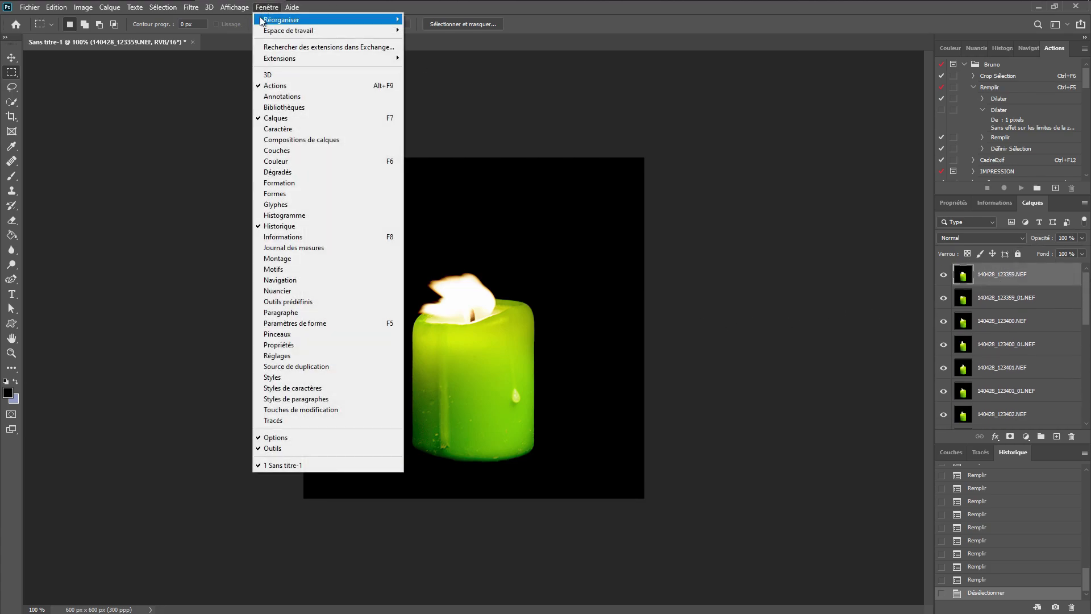
left_click(277, 258)
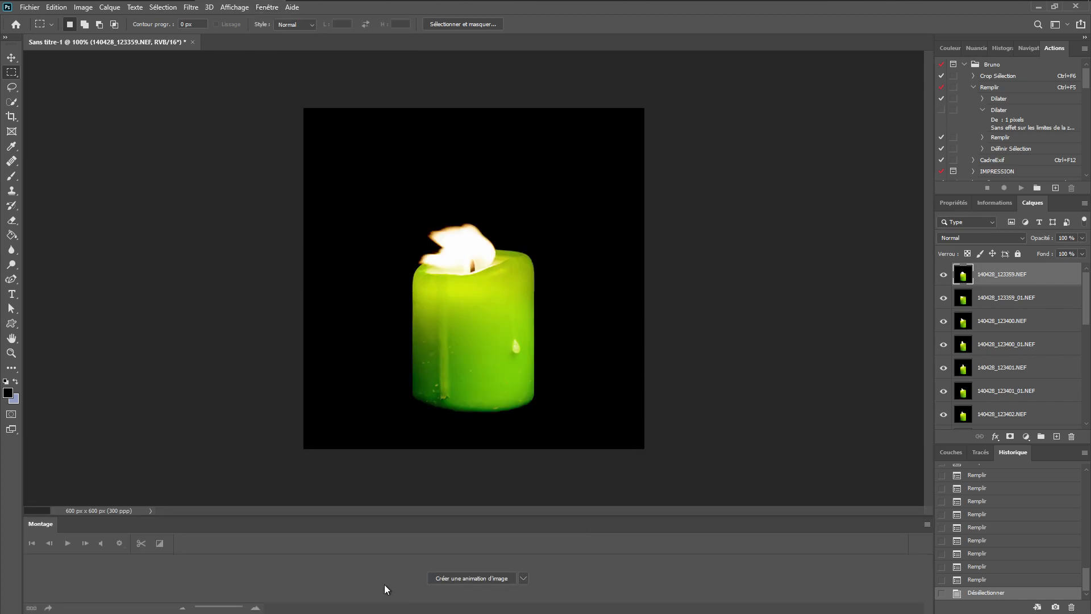
left_click(469, 578)
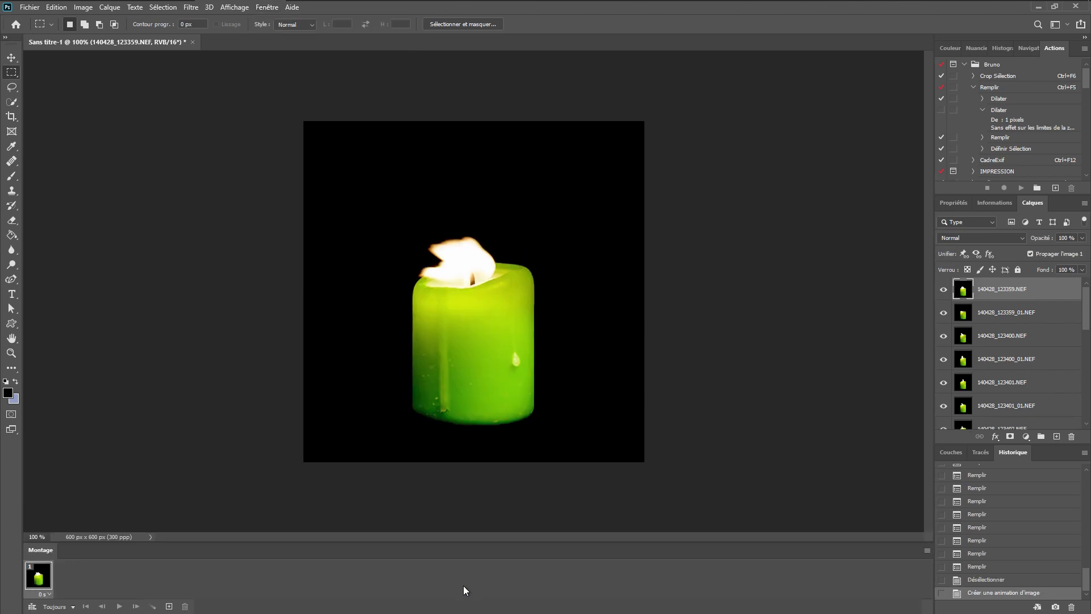
left_click(927, 550)
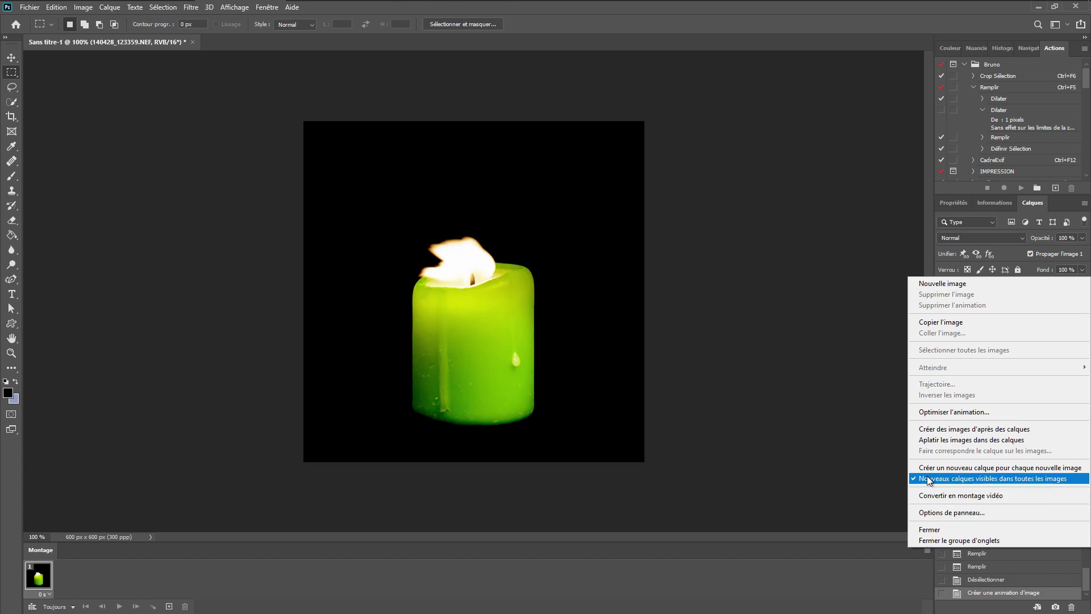
left_click(933, 431)
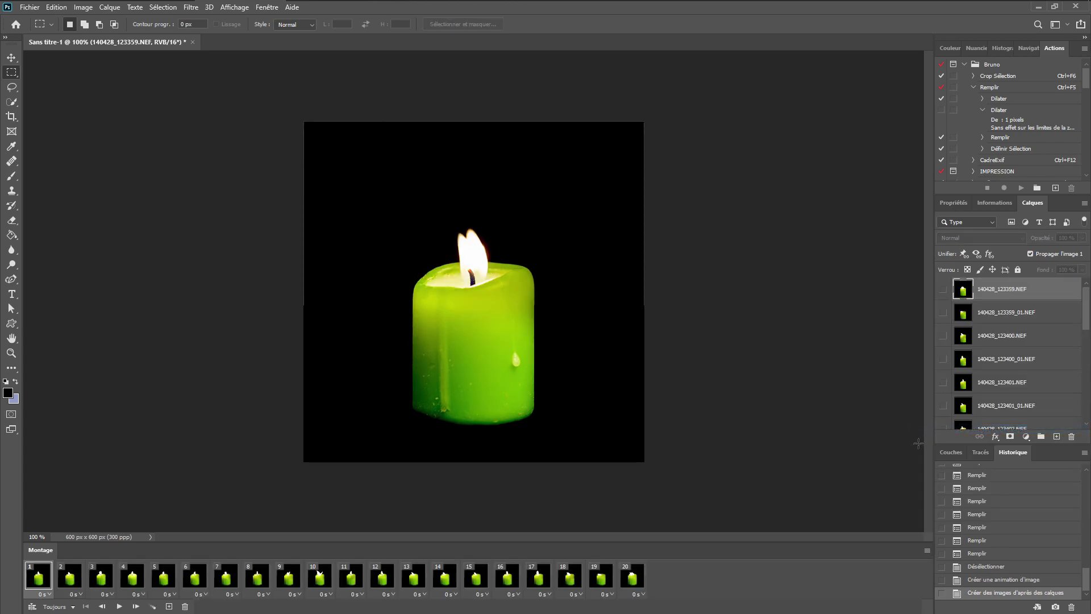
Set the delay of all 20 animation frames to 0.1 second and preview the playback
left_click(632, 581, "shift")
left_click(639, 594)
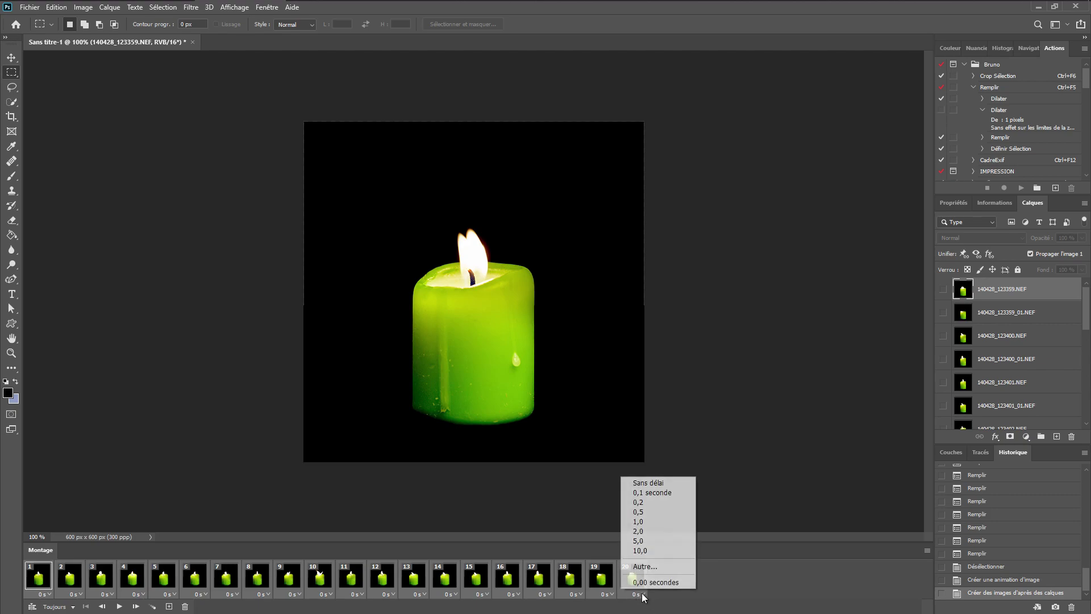
left_click(642, 493)
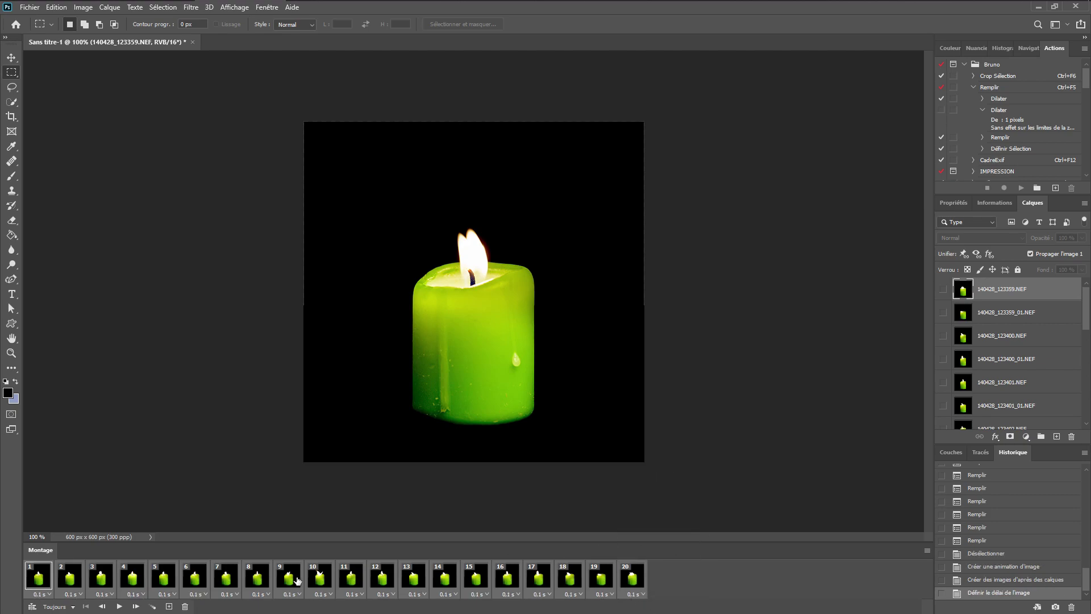
left_click(120, 606)
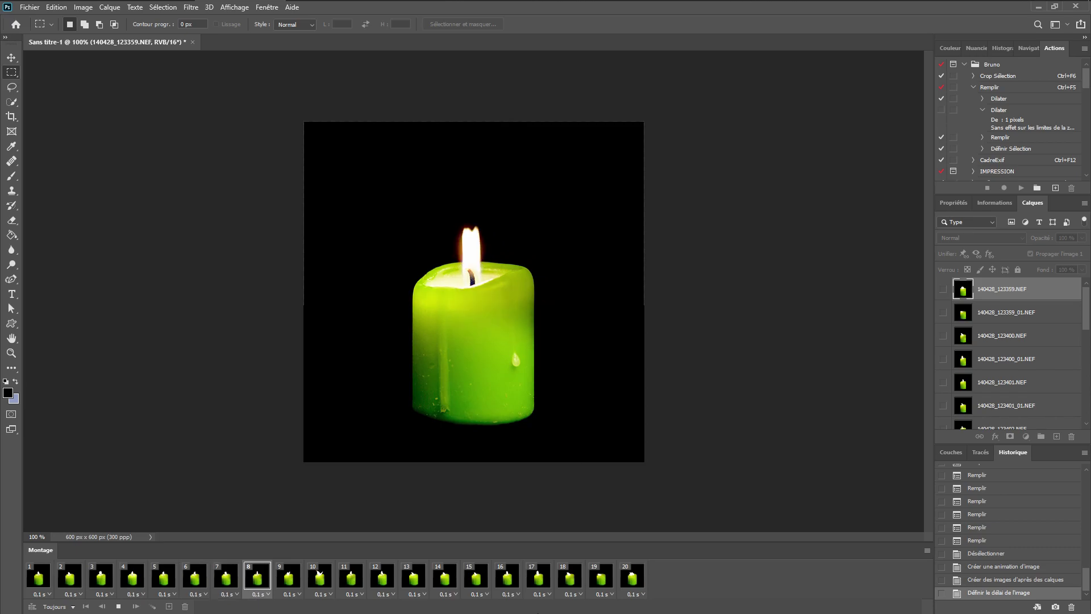
key("space")
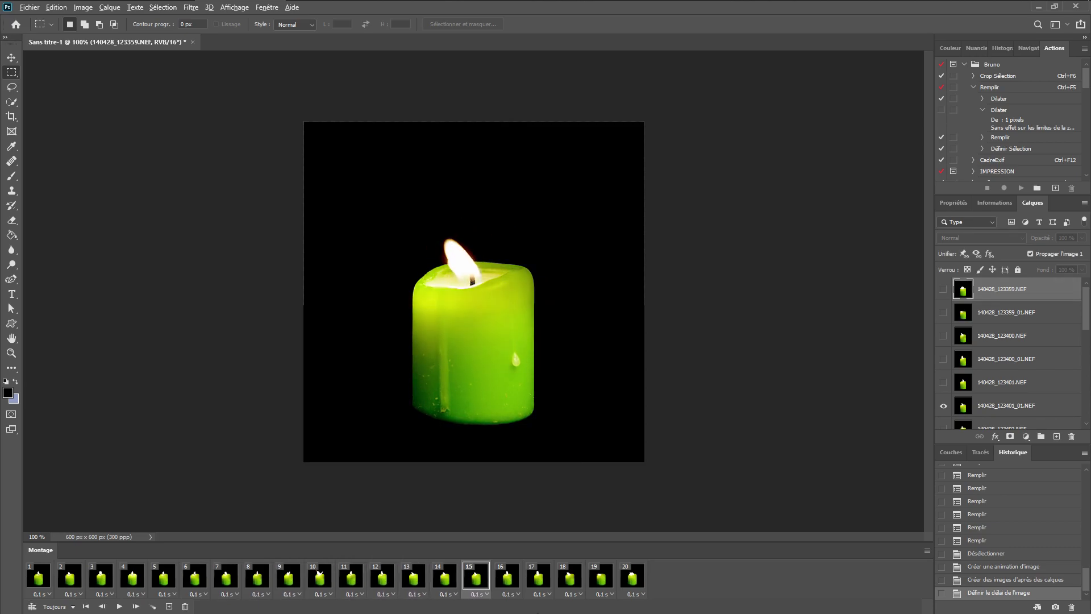
Export the animation for the web as a GIF without transparency, saving it over Bougie1.gif in the Courant folder
key("ctrl+alt+shift+s")
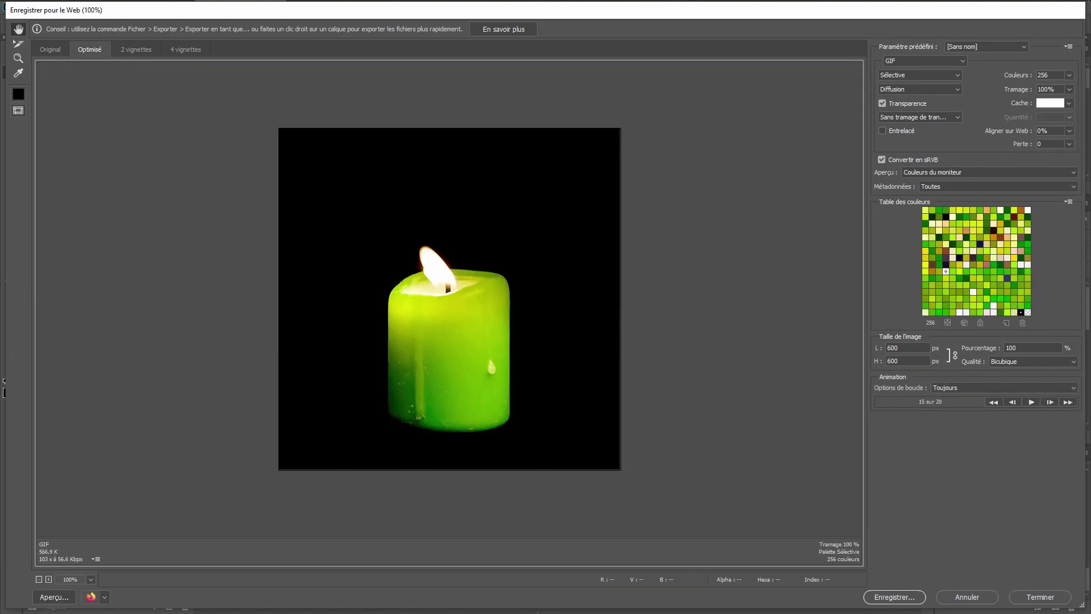
left_click(882, 104)
left_click(894, 597)
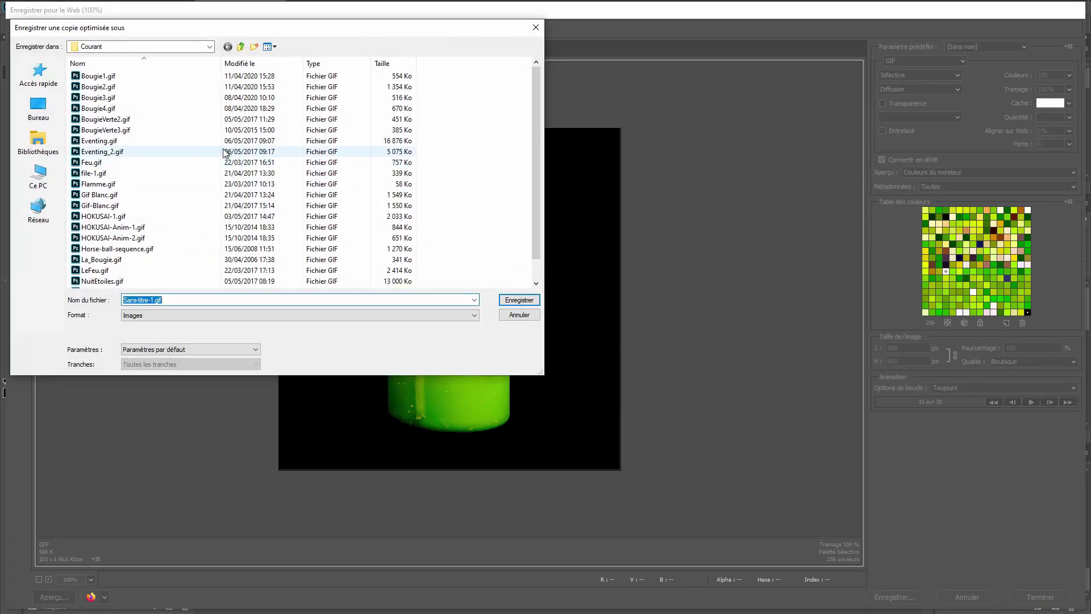
left_click(97, 75)
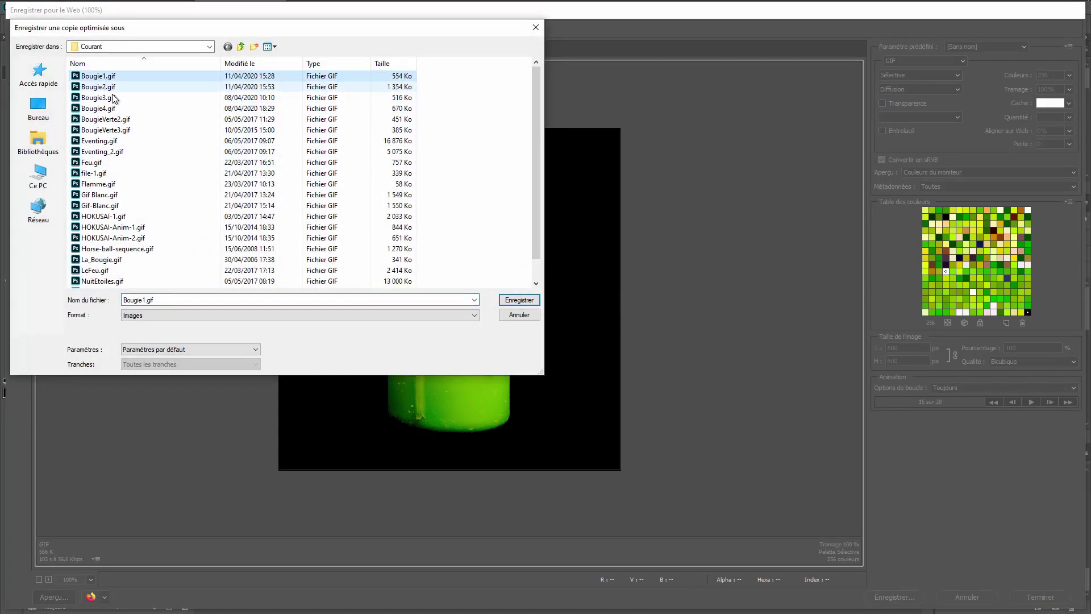
left_click(522, 301)
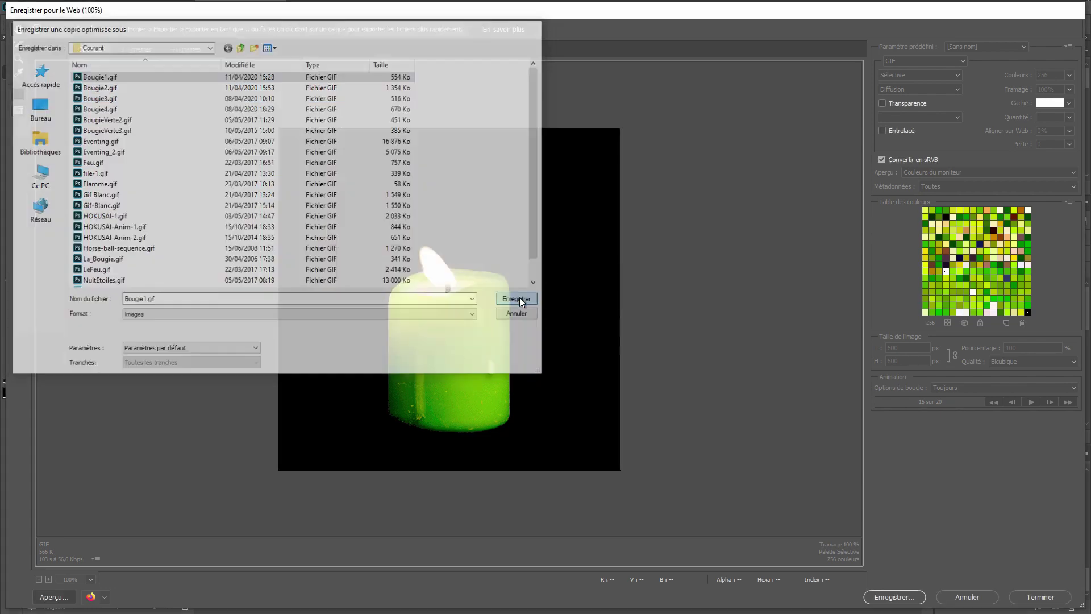
left_click(624, 300)
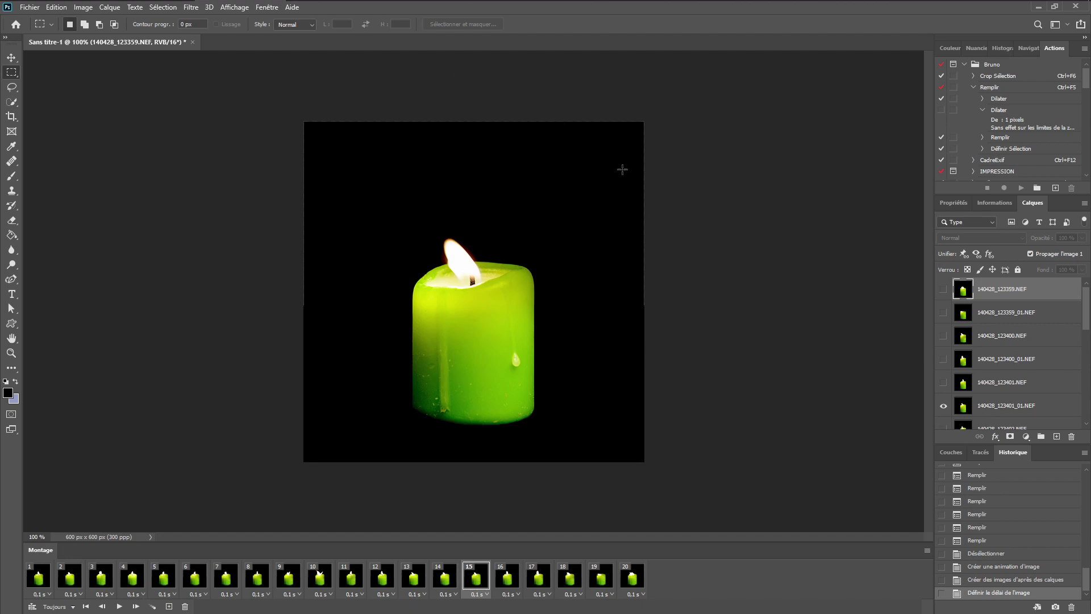
Revert the document to the history snapshot Instantané 1, with the whole candle in view
left_click_drag(1086, 576, 1087, 441)
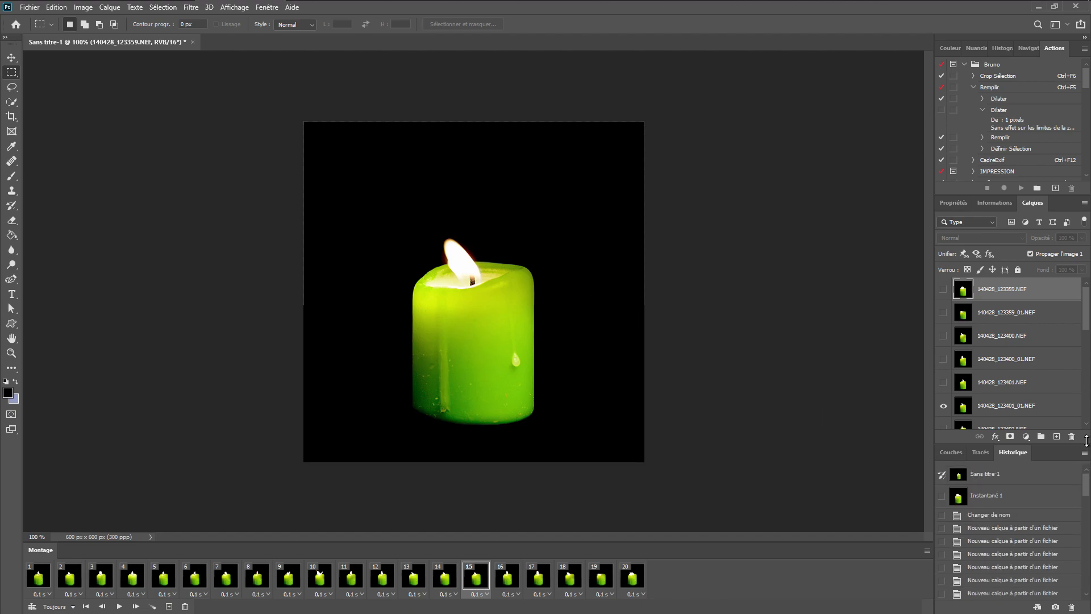
left_click(999, 495)
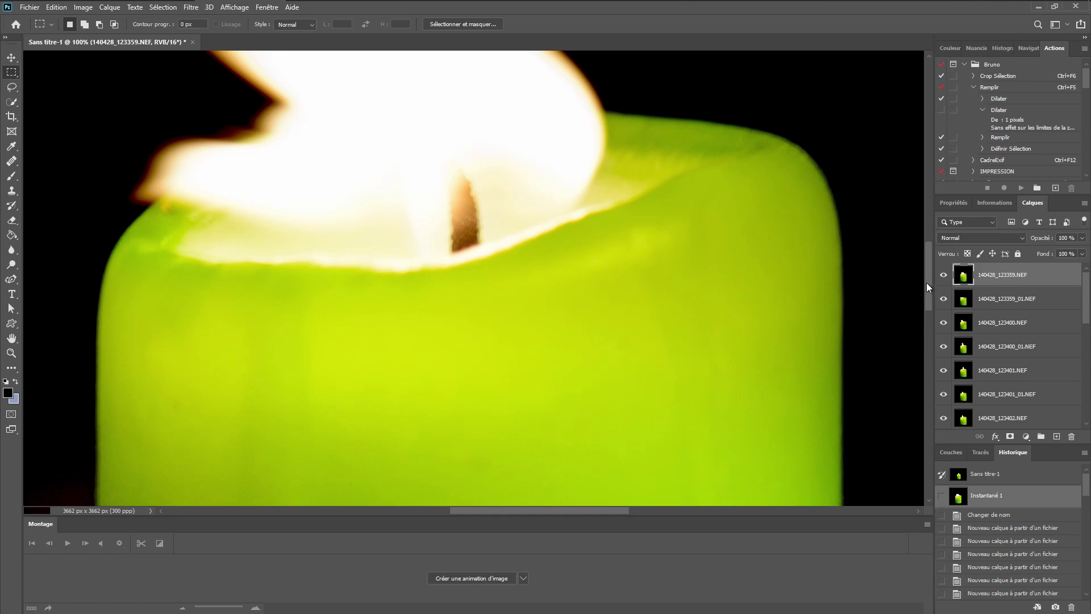
left_click_drag(926, 282, 926, 257)
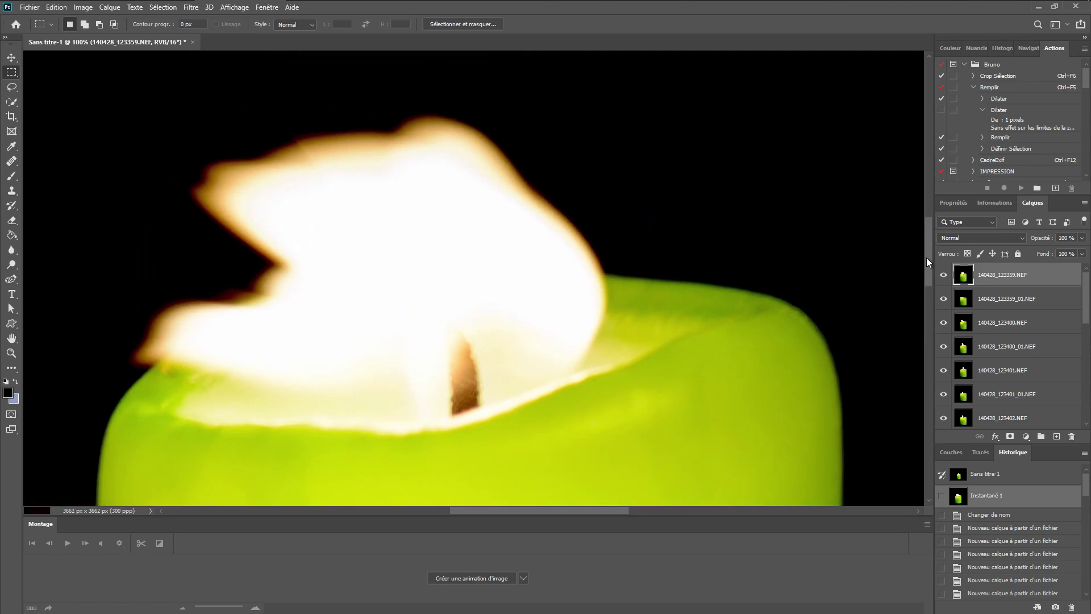
scroll(743, 299, "down", 10)
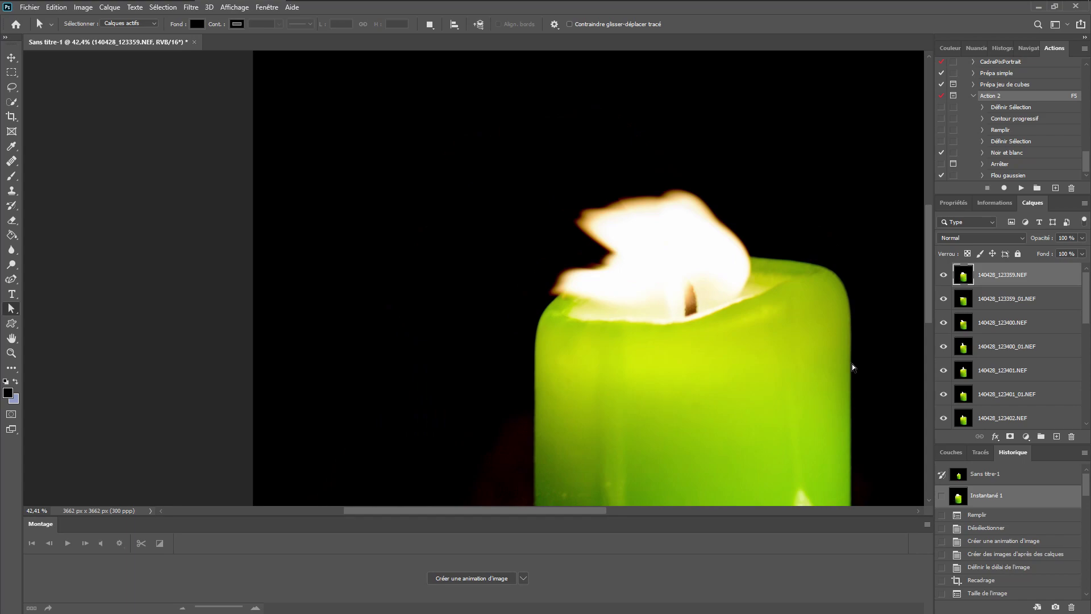
scroll(827, 352, "down", 5)
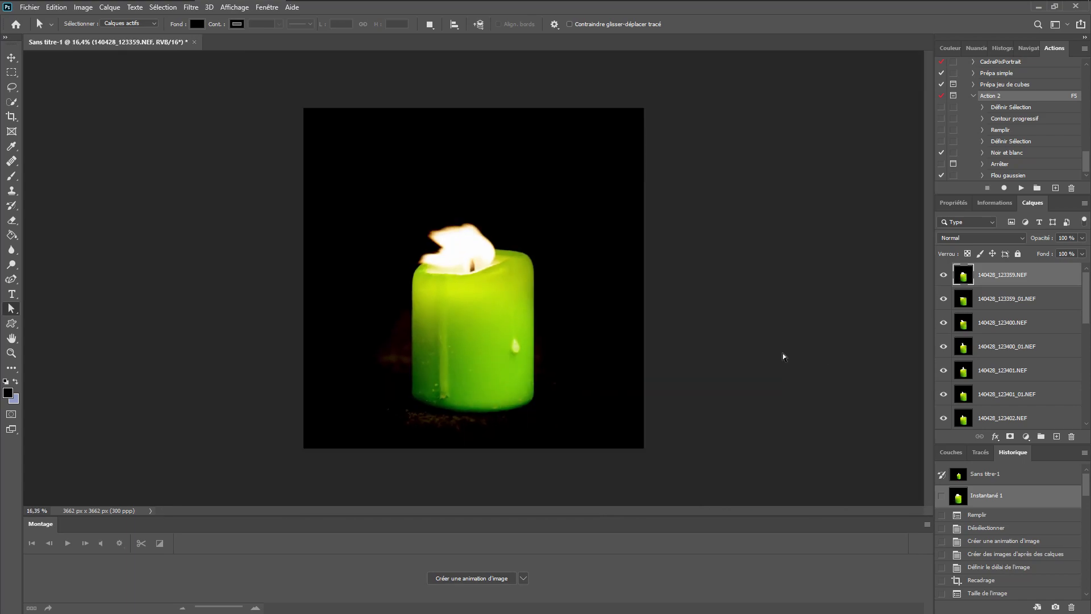
scroll(783, 356, "up", 1)
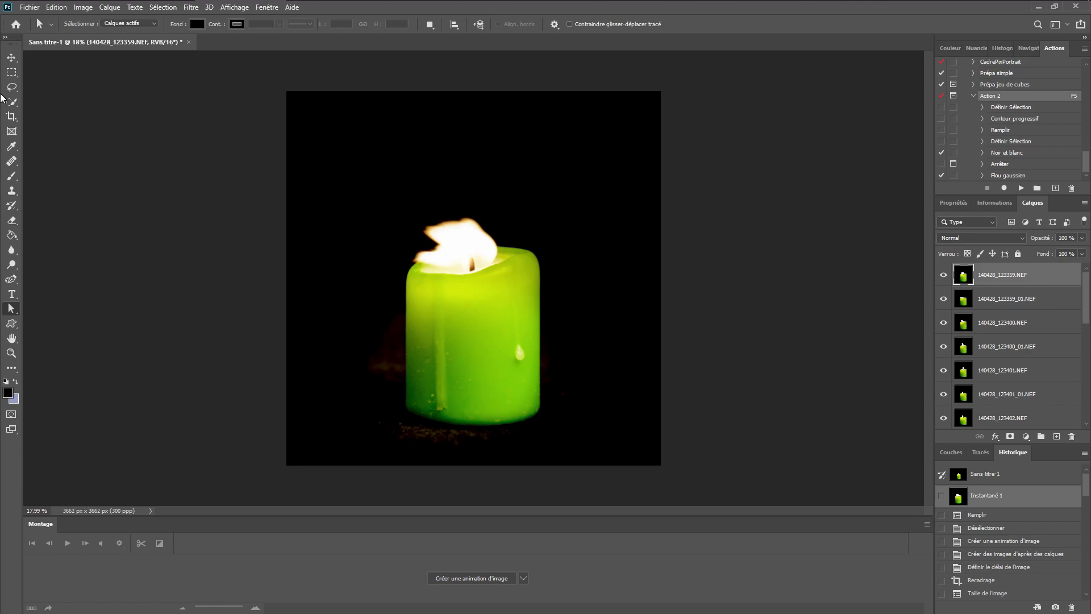
Crop the image to a 1:1 square of about 1464 px around the flame and the upper part of the candle
left_click(14, 117)
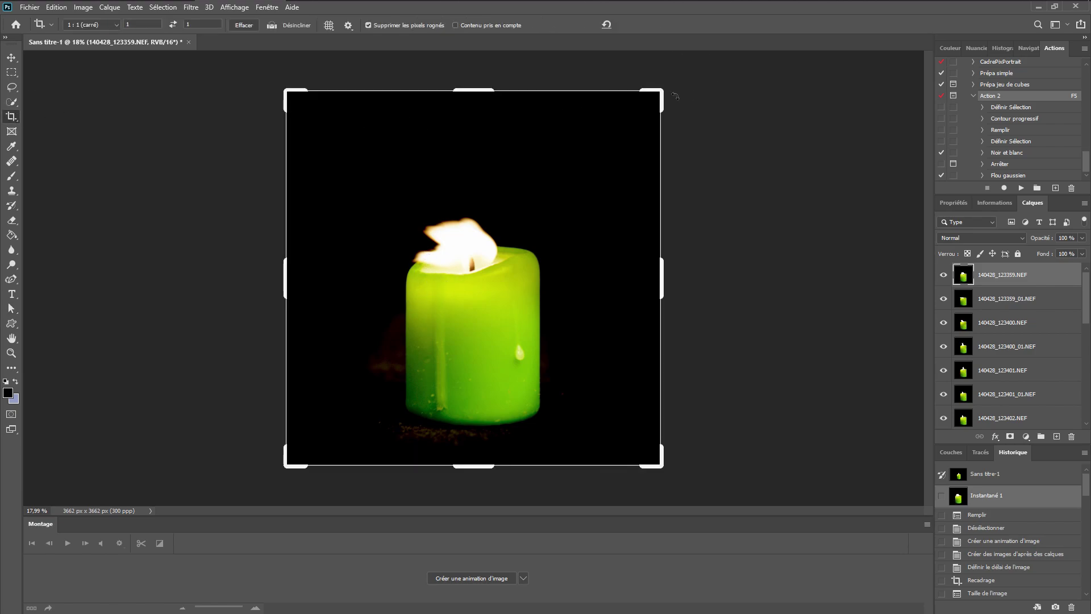
left_click_drag(660, 93, 571, 195)
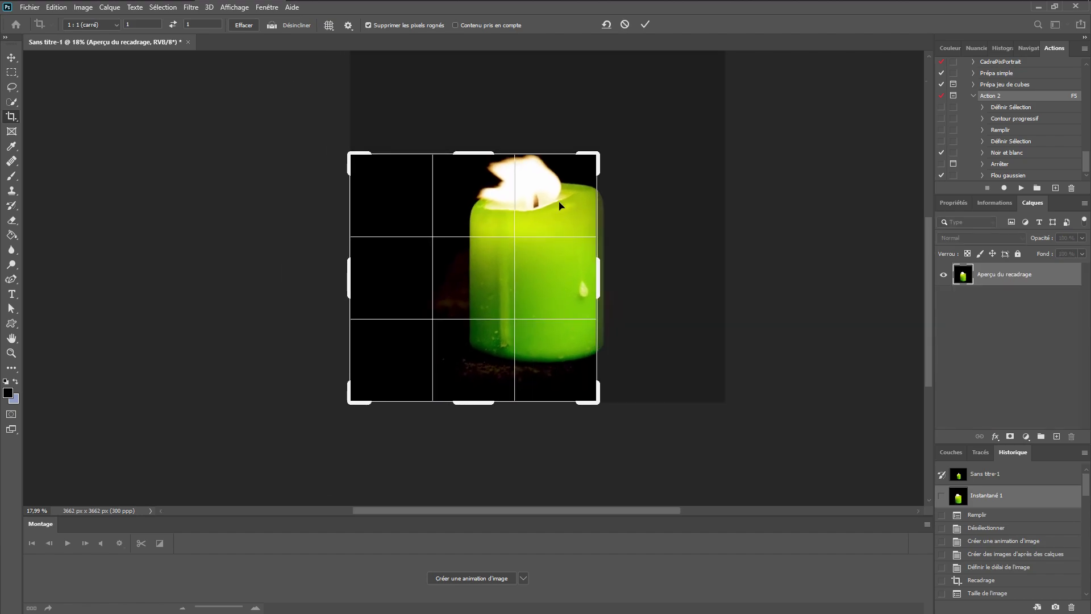
left_click_drag(533, 286, 487, 369)
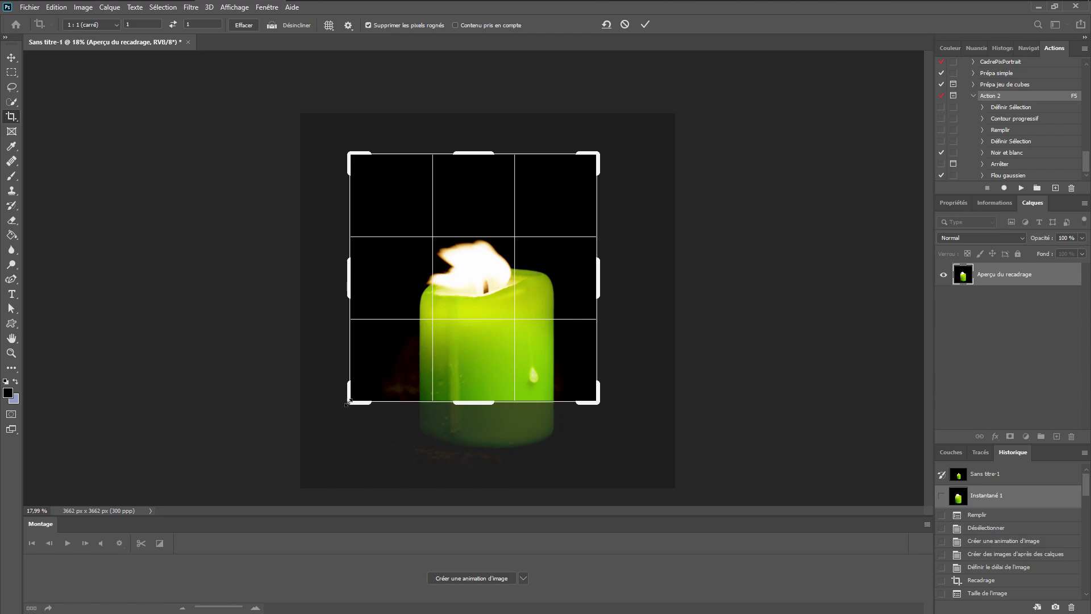
left_click_drag(348, 402, 405, 343)
left_click_drag(481, 327, 513, 309)
left_click_drag(564, 187, 548, 206)
left_click_drag(470, 348, 446, 367)
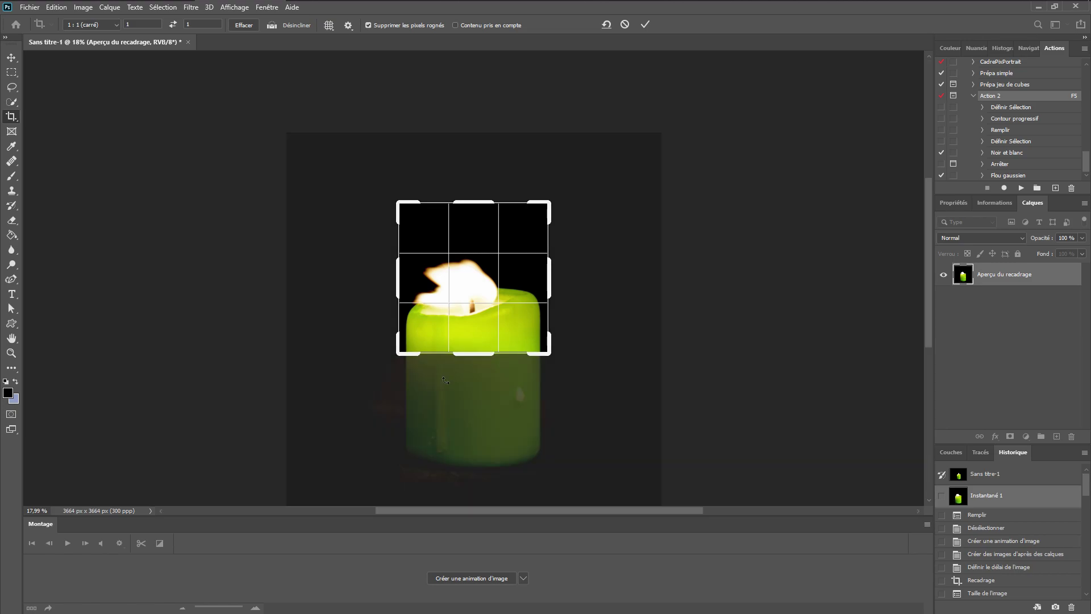
key("Return")
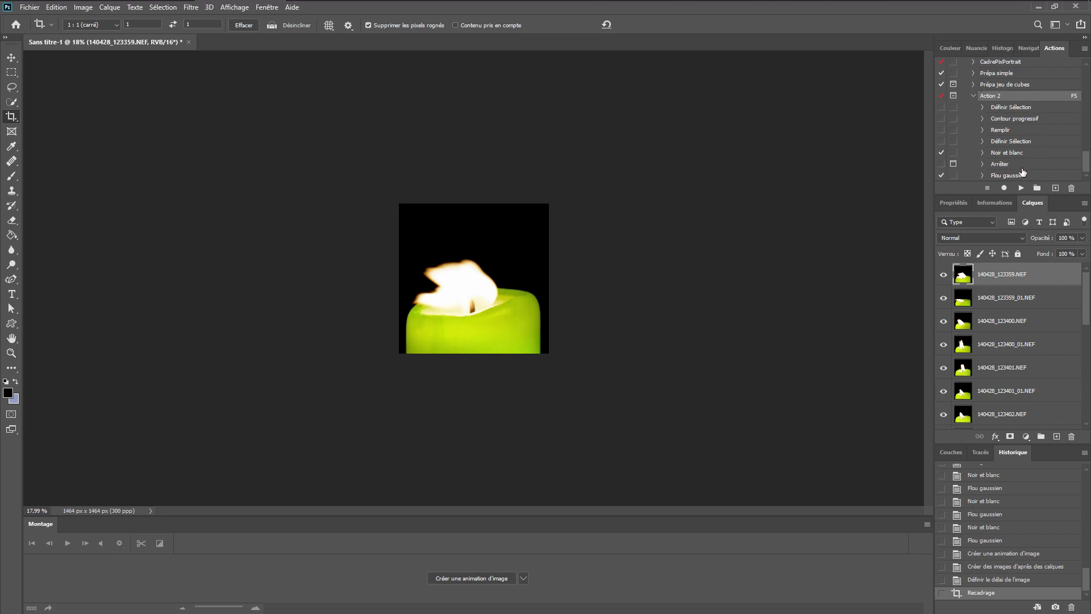
Replay the first recorded selection of Action 2 on the cropped image, and deselect it
double_click(12, 352)
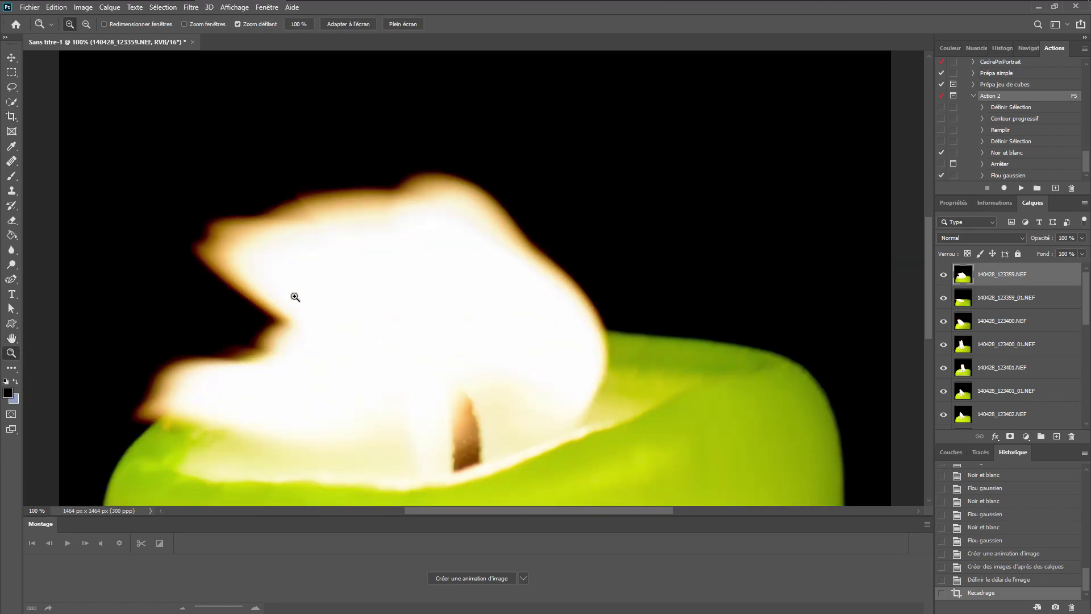
scroll(415, 263, "down", 4)
scroll(555, 259, "down", 3)
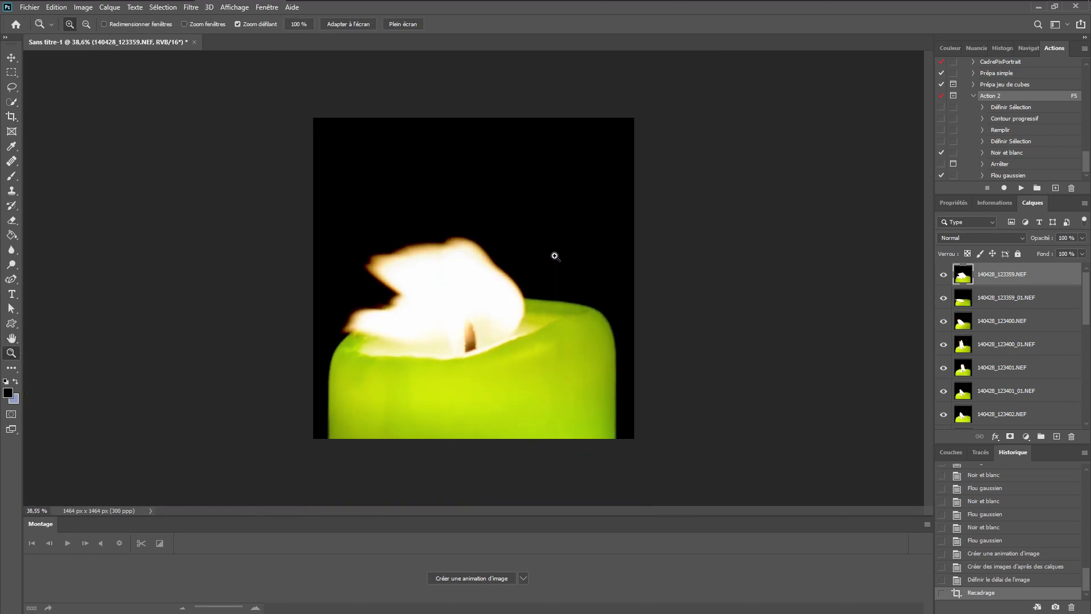
double_click(1003, 108, "ctrl")
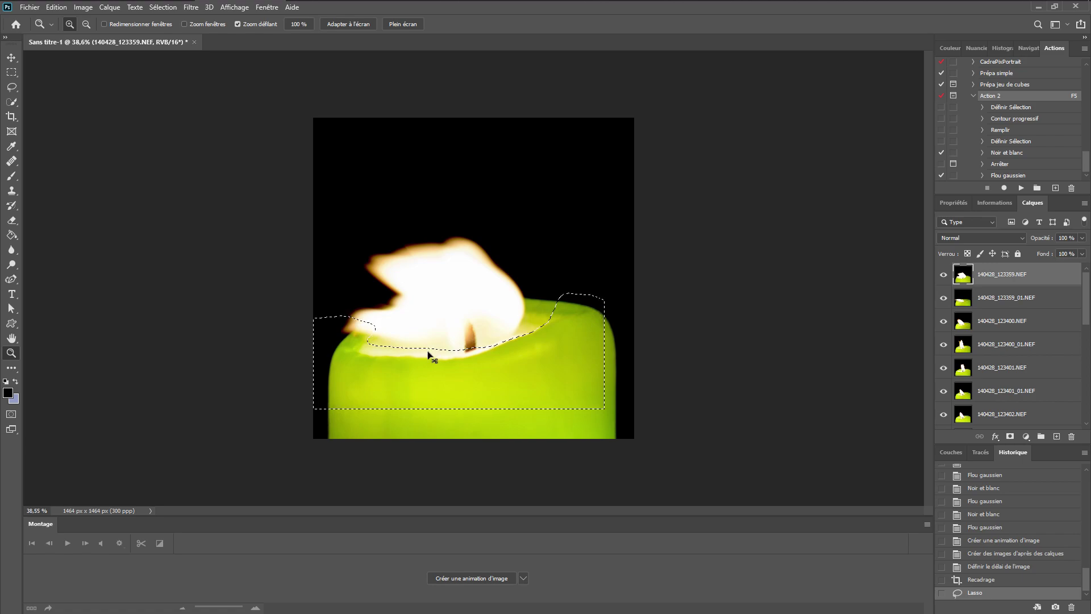
key("ctrl+d")
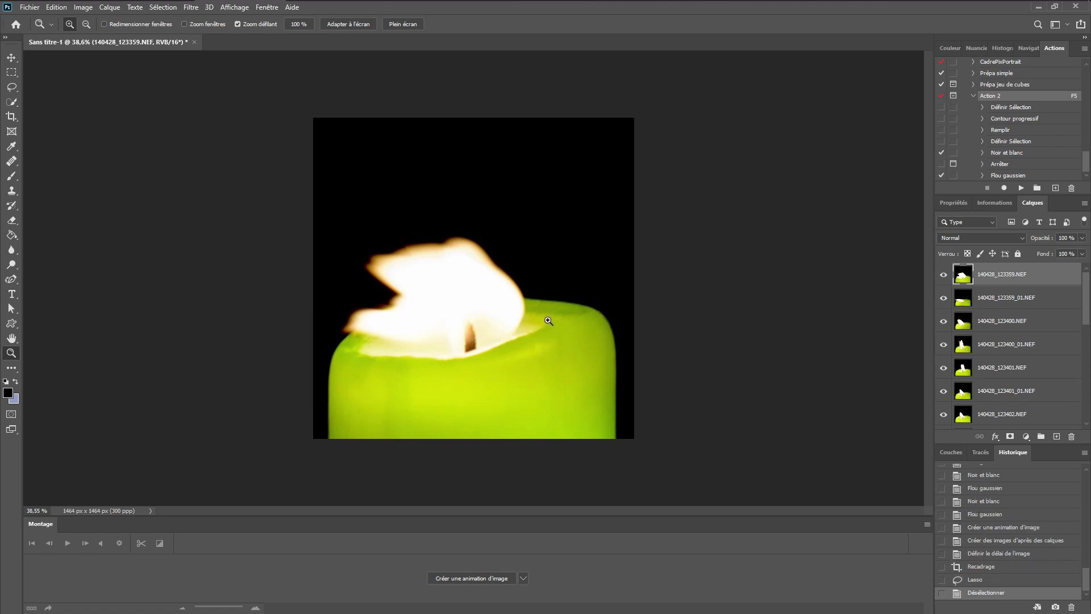
Record in Action 2, after its first selection, a lasso selection of the candle body and lower background that leaves out the flame and melted wax
left_click(1010, 110)
left_click(1004, 188)
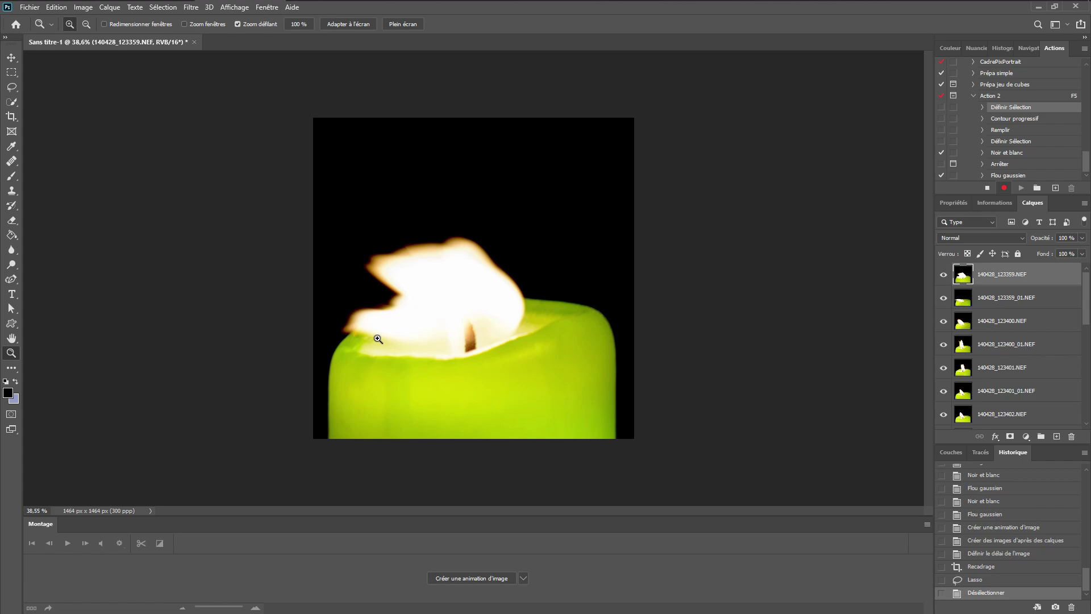
left_click(11, 87)
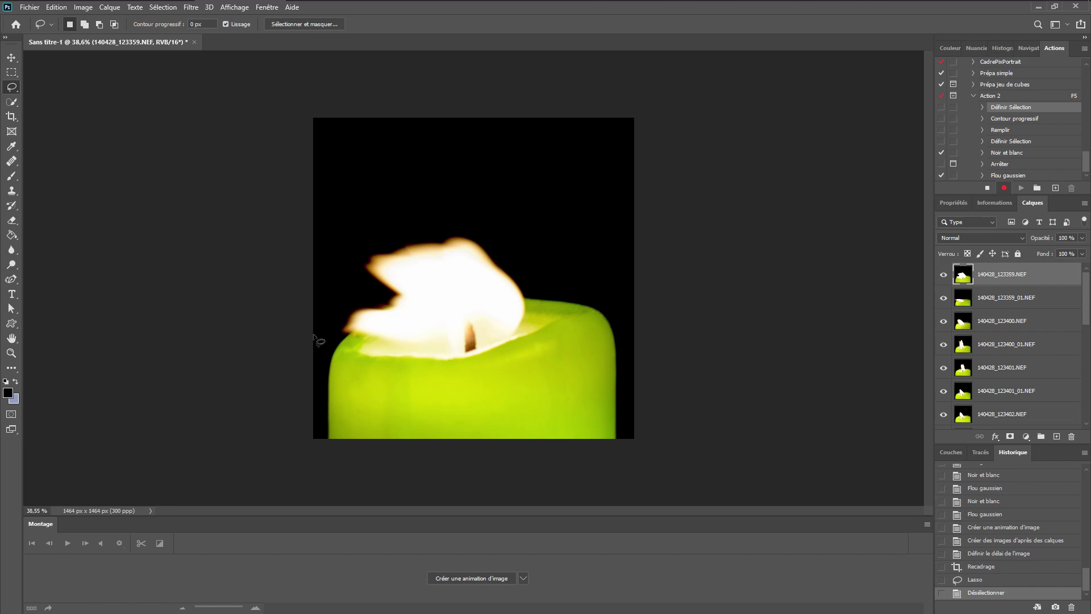
mouse_move(313, 334)
left_mouse_down()
mouse_move(365, 336)
mouse_move(368, 356)
mouse_move(446, 360)
mouse_move(550, 324)
mouse_move(523, 317)
mouse_move(534, 312)
left_mouse_up()
mouse_move(600, 312)
left_mouse_down()
mouse_move(633, 322)
mouse_move(651, 378)
left_mouse_up()
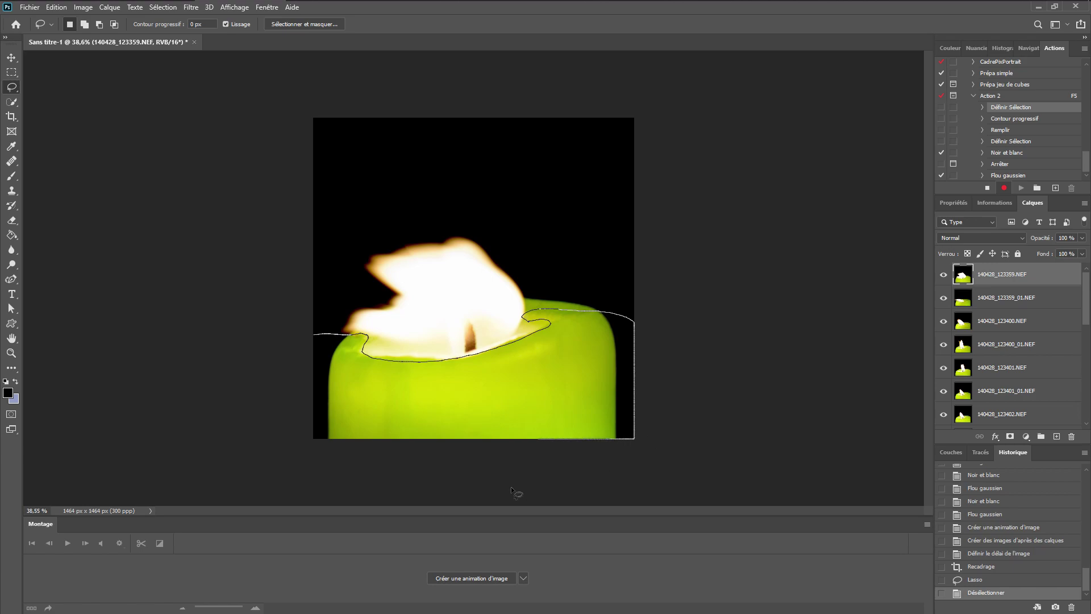
left_click_drag(527, 492, 370, 449)
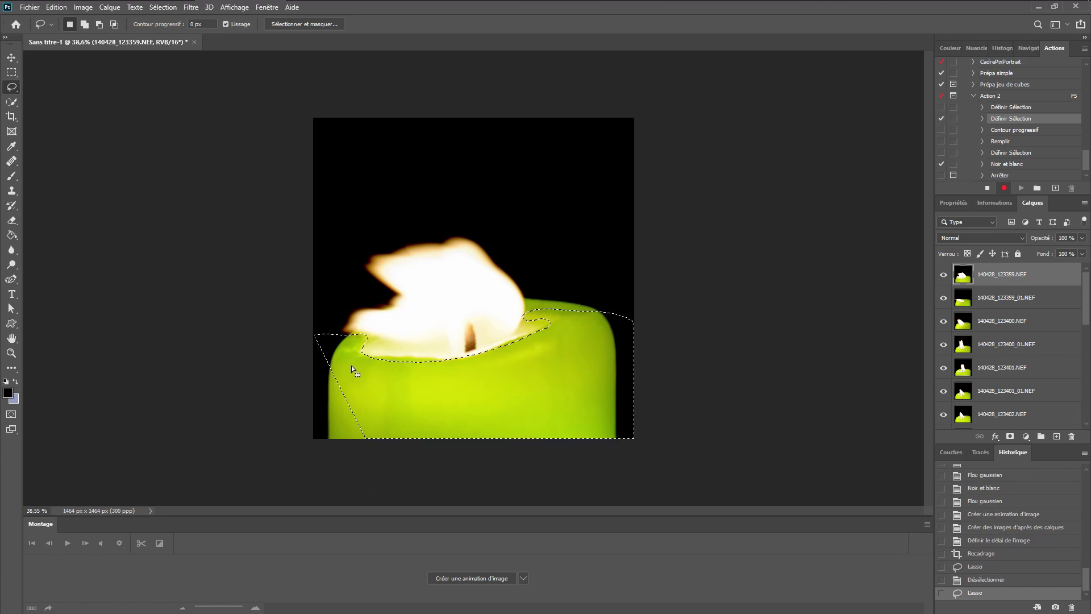
mouse_move(350, 363)
left_mouse_down()
mouse_move(307, 338)
mouse_move(275, 389)
mouse_move(292, 447)
mouse_move(358, 470)
mouse_move(387, 449)
left_mouse_up()
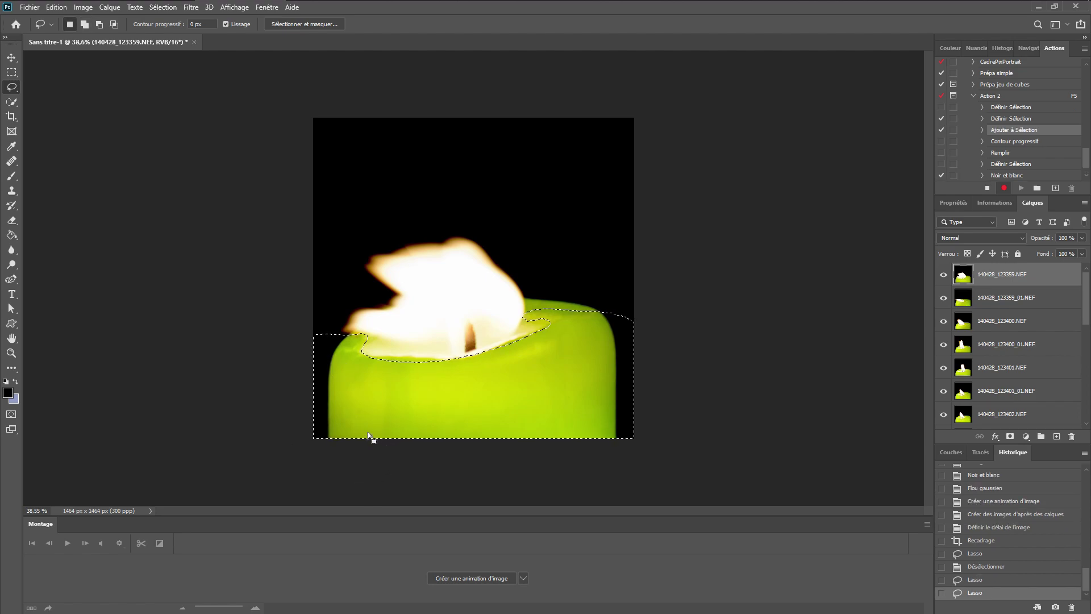
Stop the recording and feather the lasso selection by 5 pixels using Action 2's recorded Contour progressif command
left_click(988, 189)
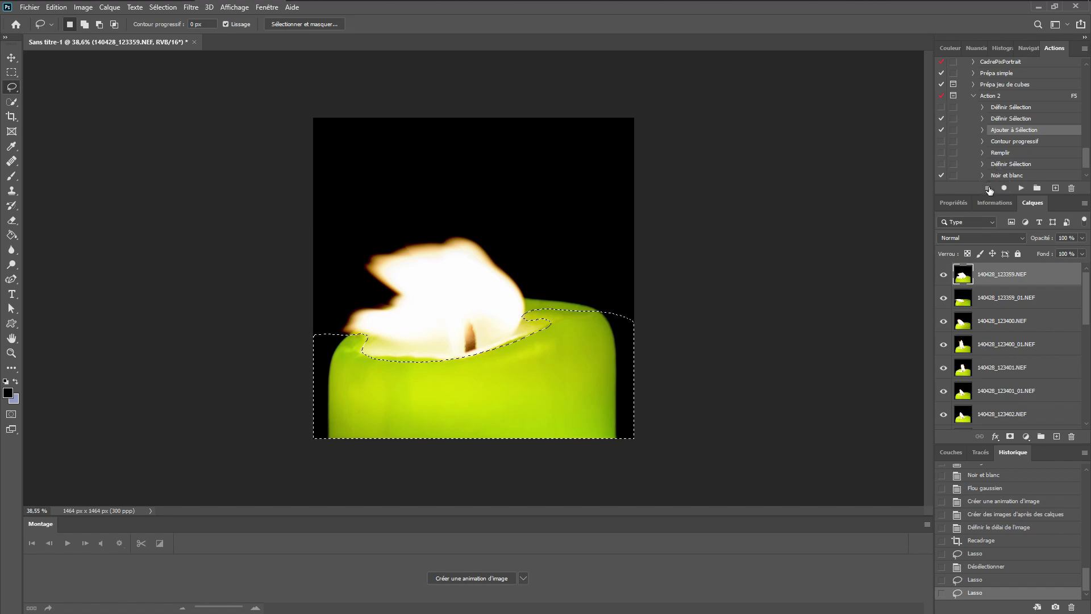
left_click(996, 107)
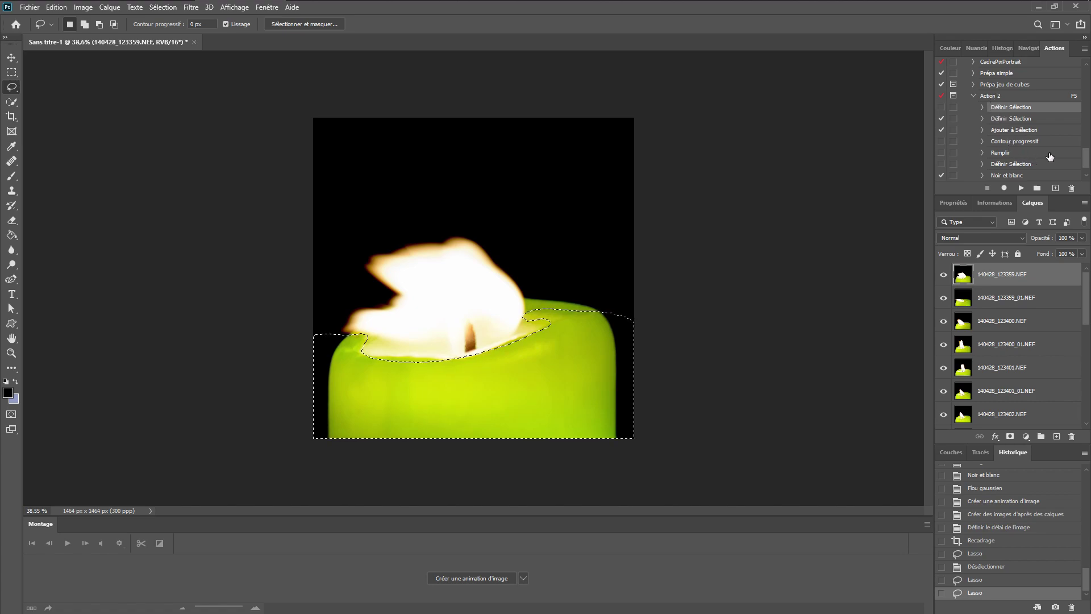
left_click(1008, 143)
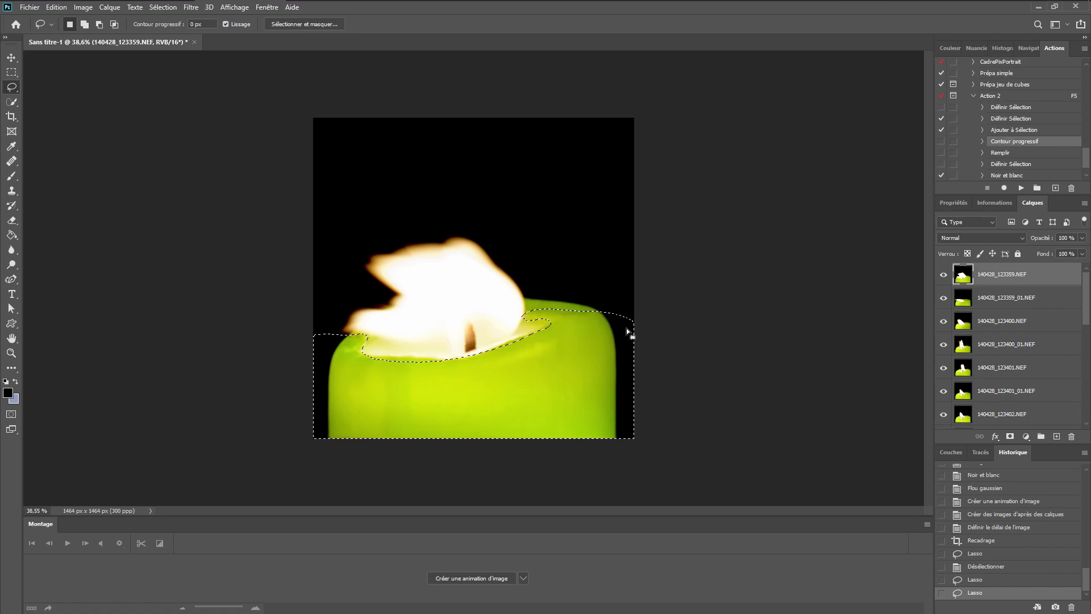
double_click(1012, 141)
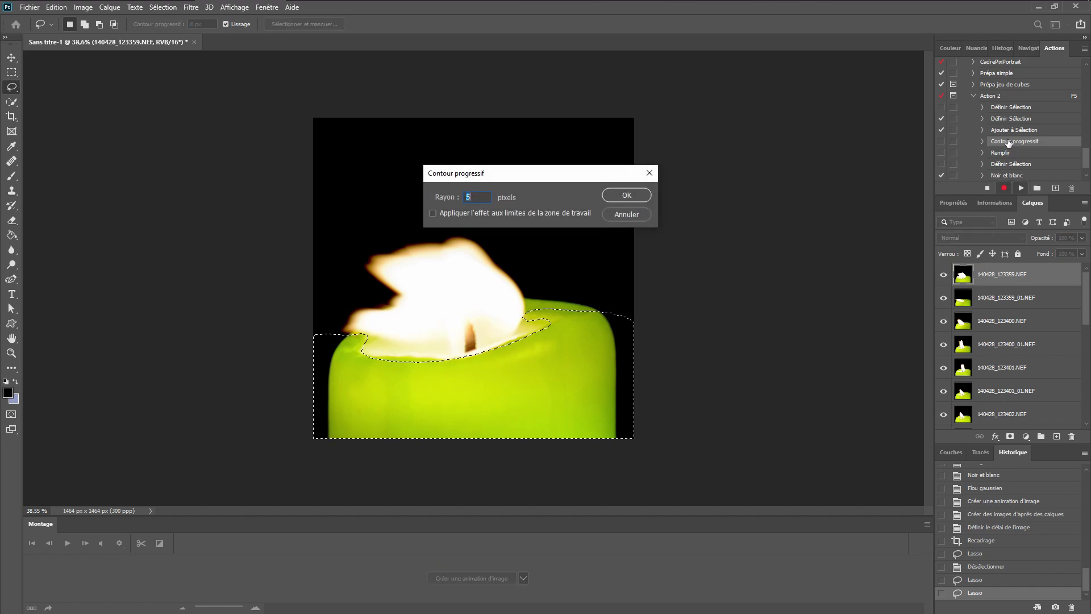
left_click(625, 196)
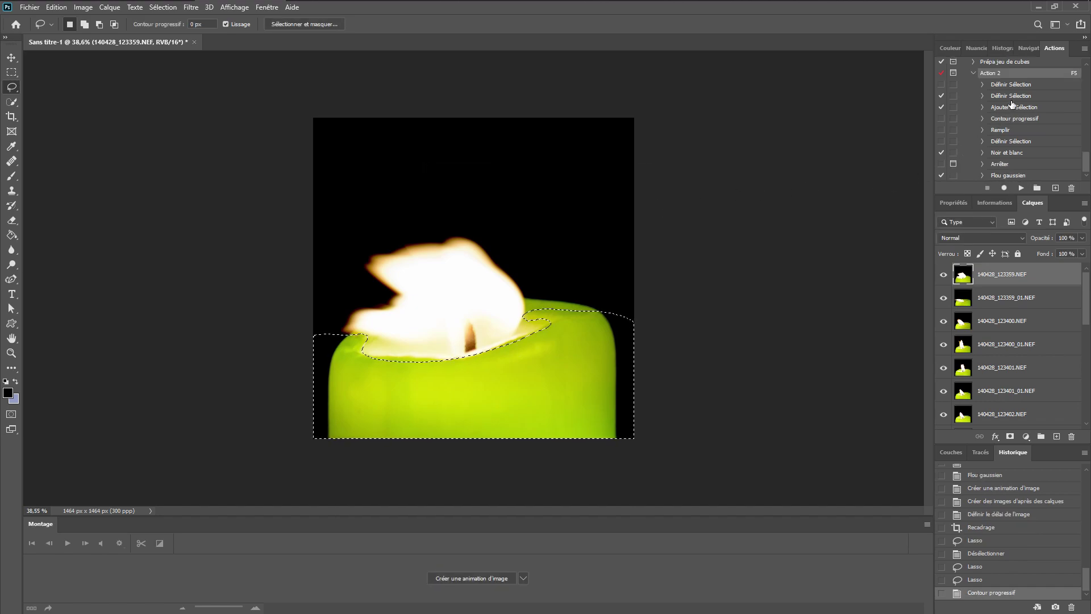
Fill the feathered selection with the foreground colour in Normal mode at 100% opacity, and deselect it
double_click(1000, 130)
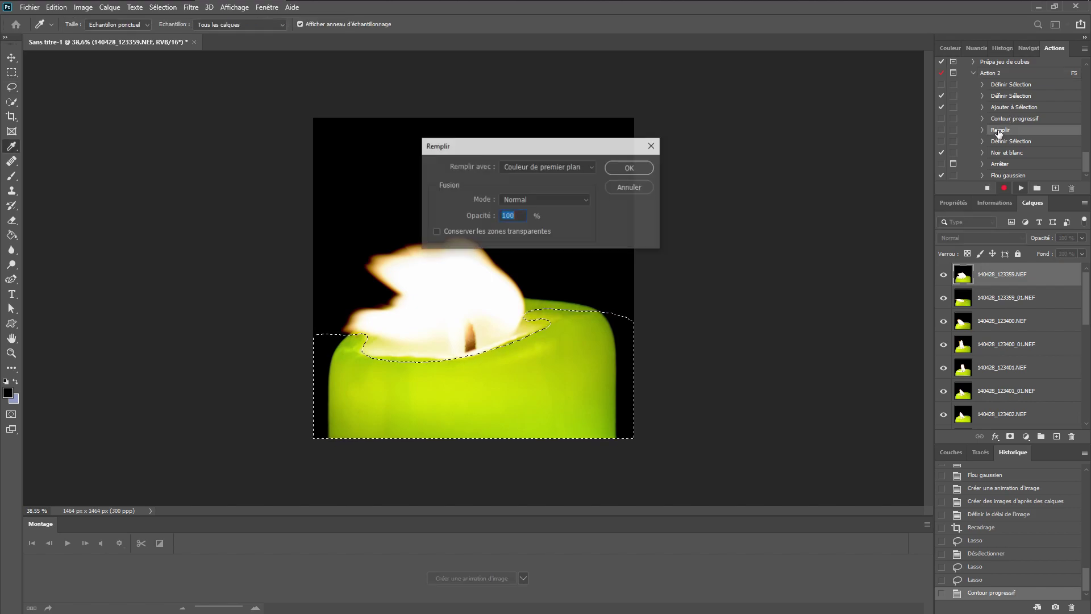
left_click(629, 168)
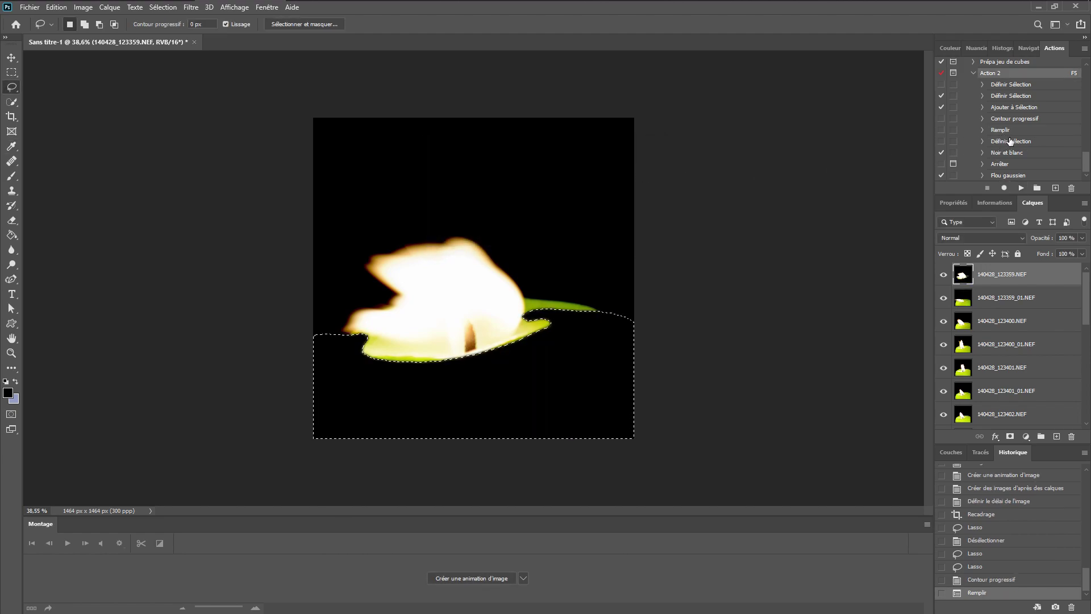
key("ctrl+d")
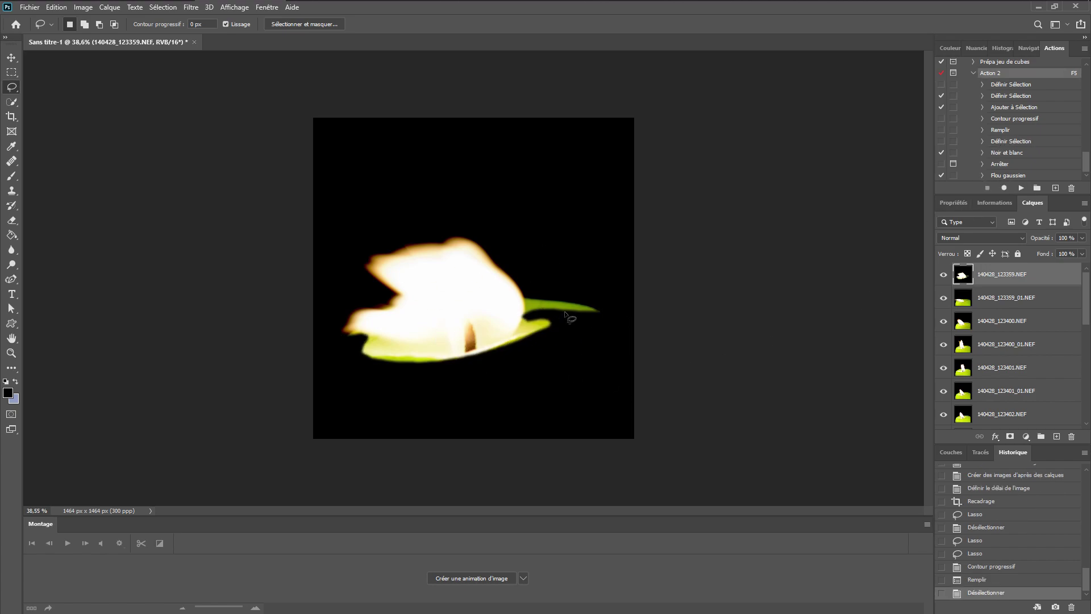
Apply Action 2's Noir et blanc conversion and a 112,9-pixel Gaussian blur to layer 140428_123359.NEF
left_click(1003, 155)
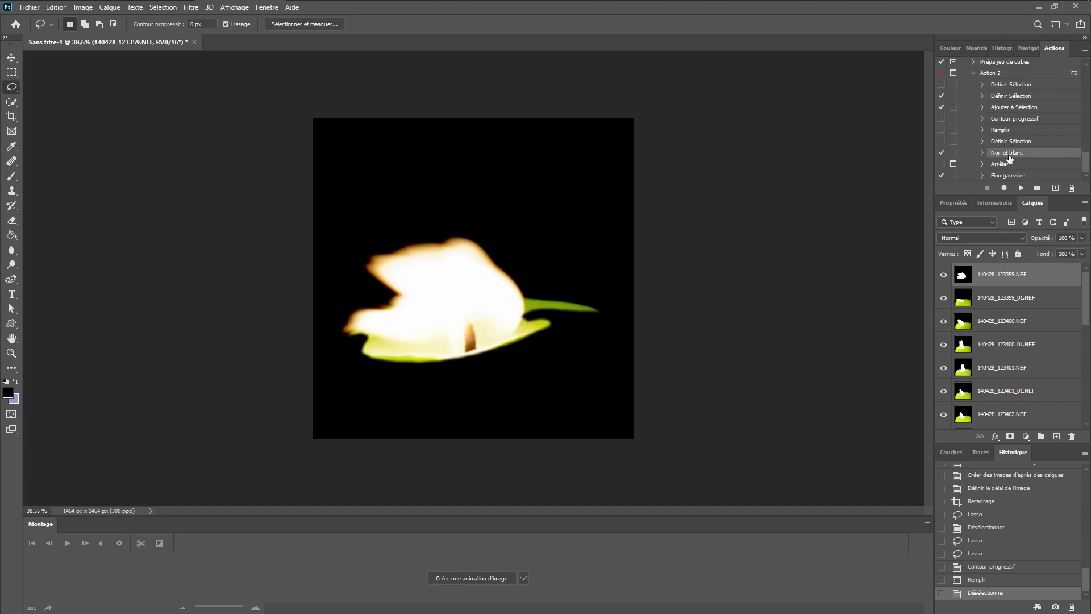
left_click(1022, 187)
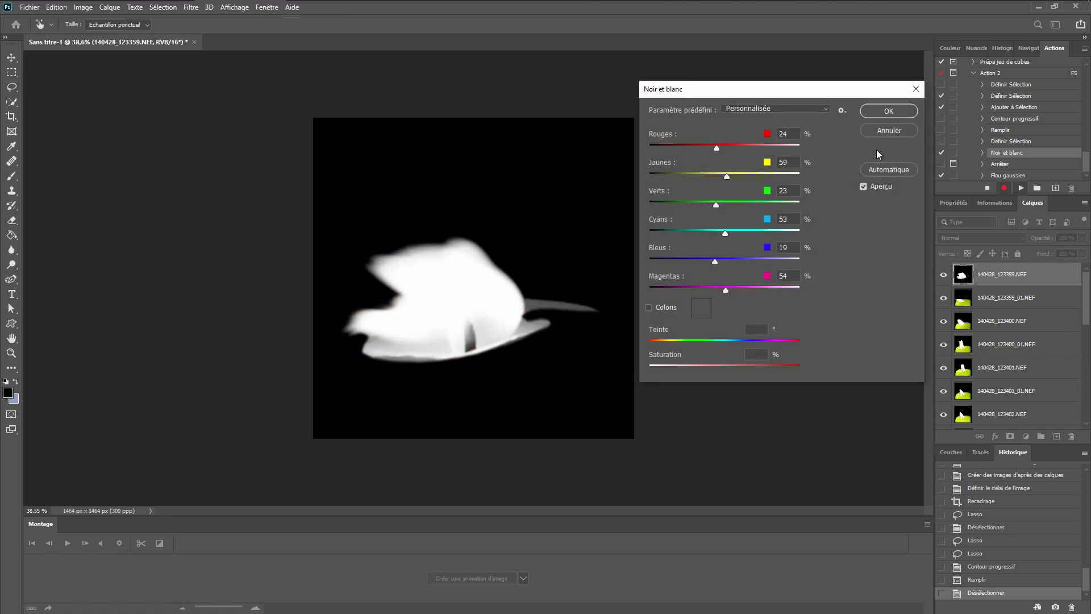
left_click(881, 111)
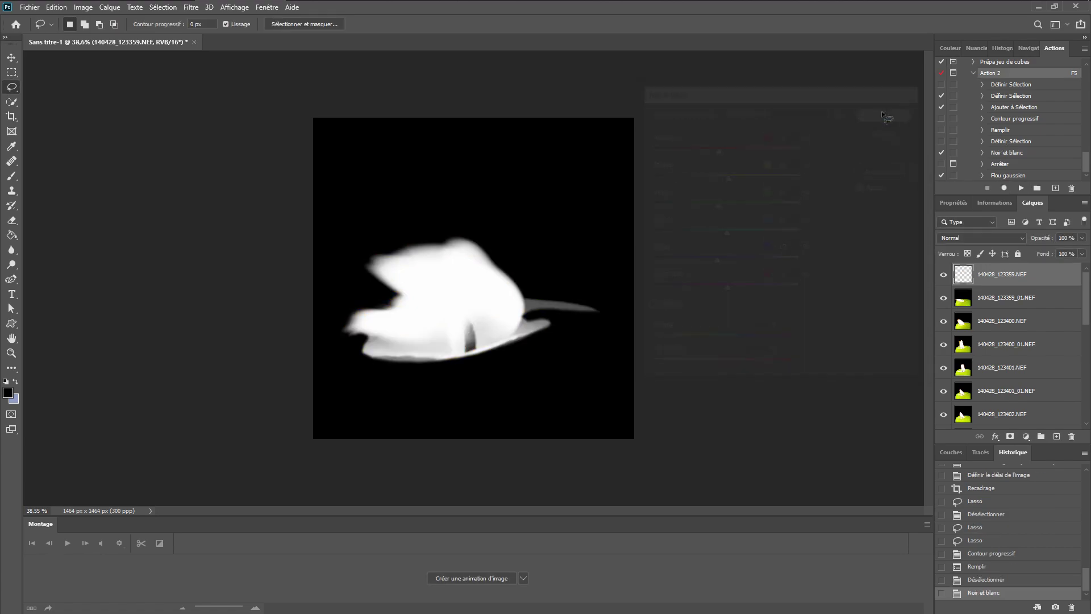
left_click(1009, 175)
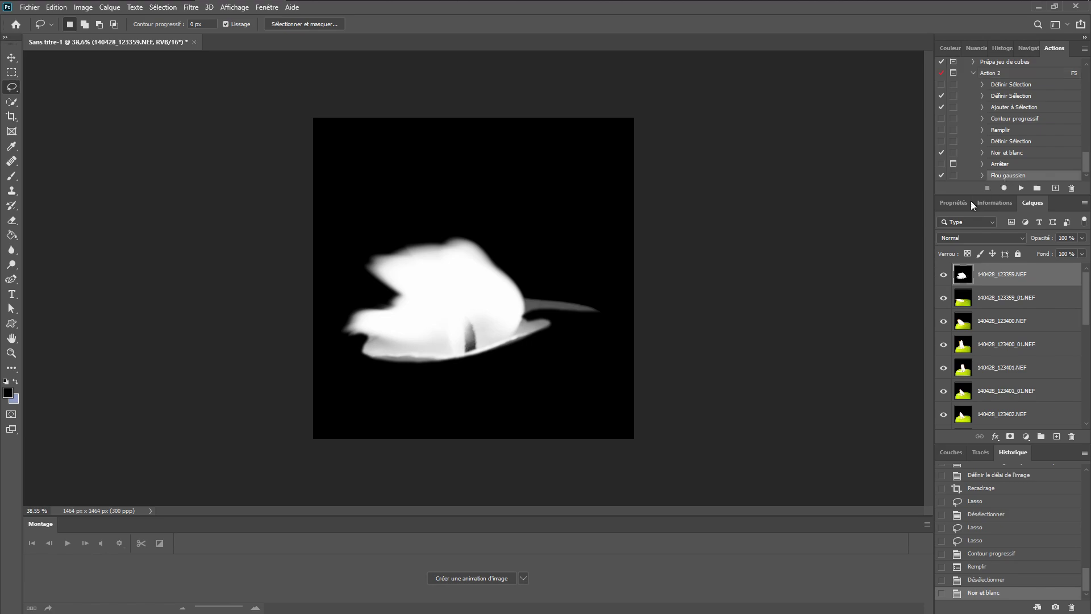
double_click(1002, 175)
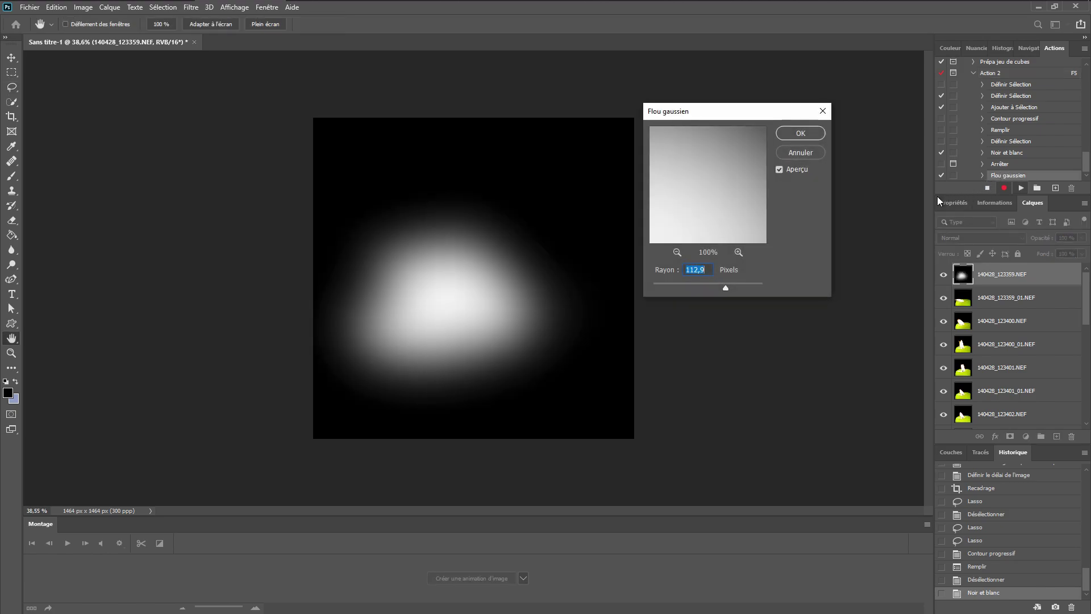
left_click(800, 133)
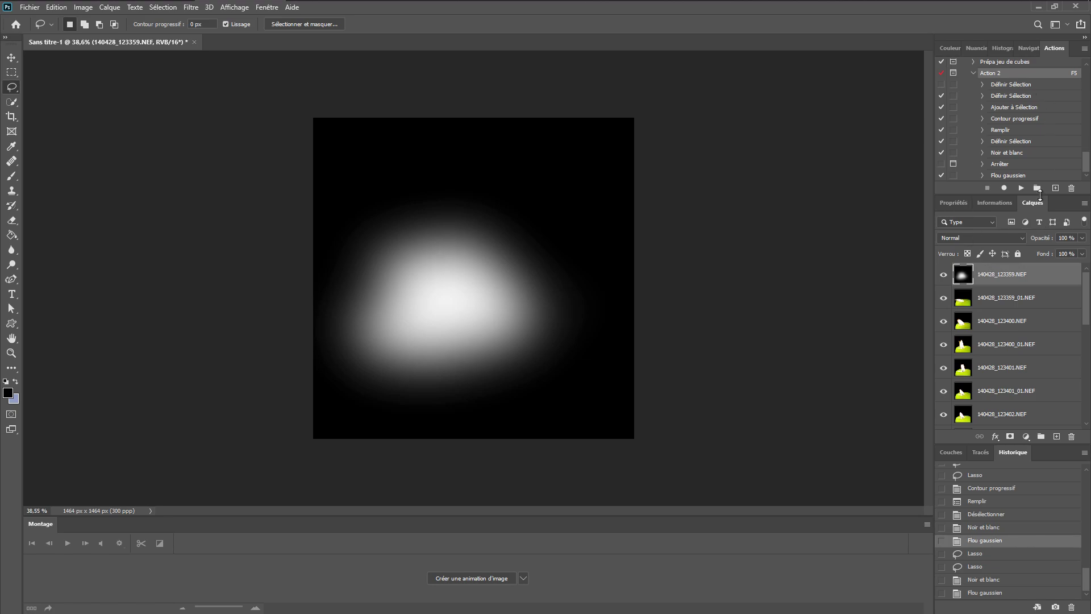
Run Action 2 on each layer from 140428_123359_01.NEF down to 140428_123402.NEF
left_click(999, 303)
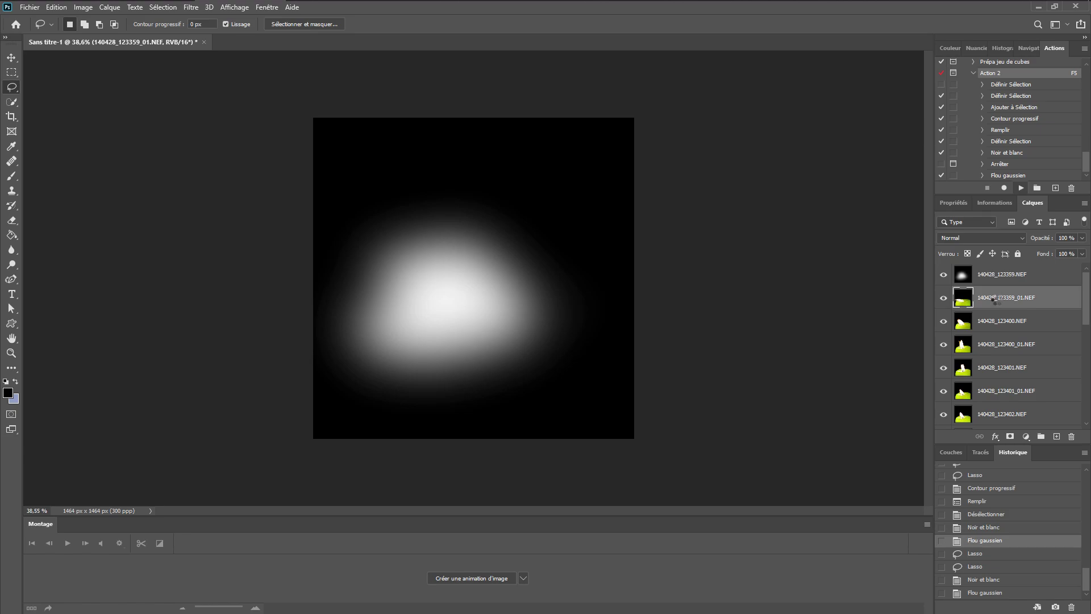
key("F5")
left_click(995, 320)
key("F5")
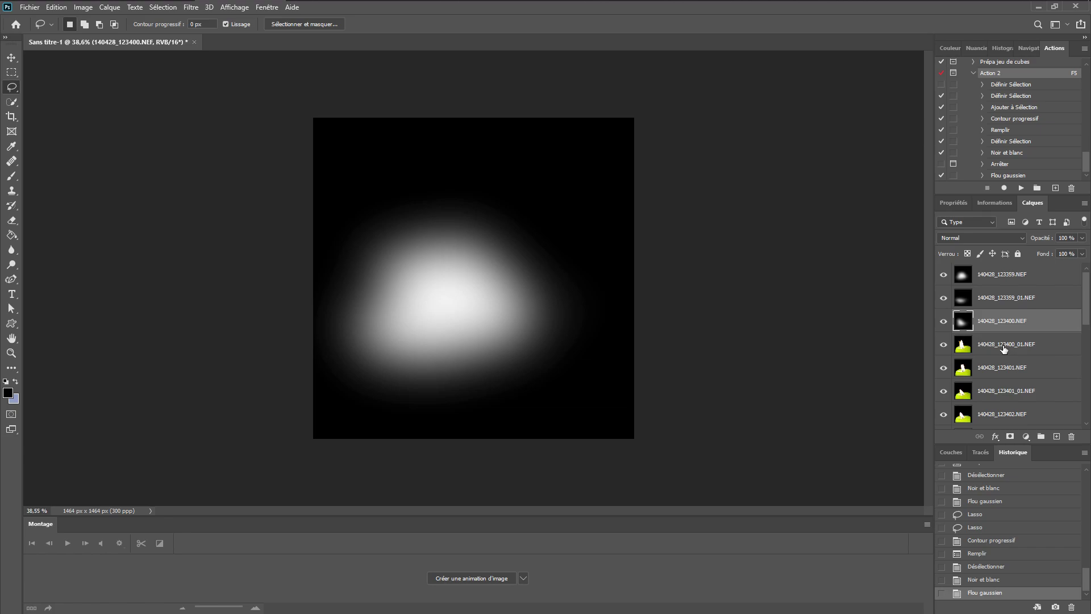
left_click(1003, 349)
key("F5")
left_click(998, 367)
key("F5")
left_click(999, 395)
key("F5")
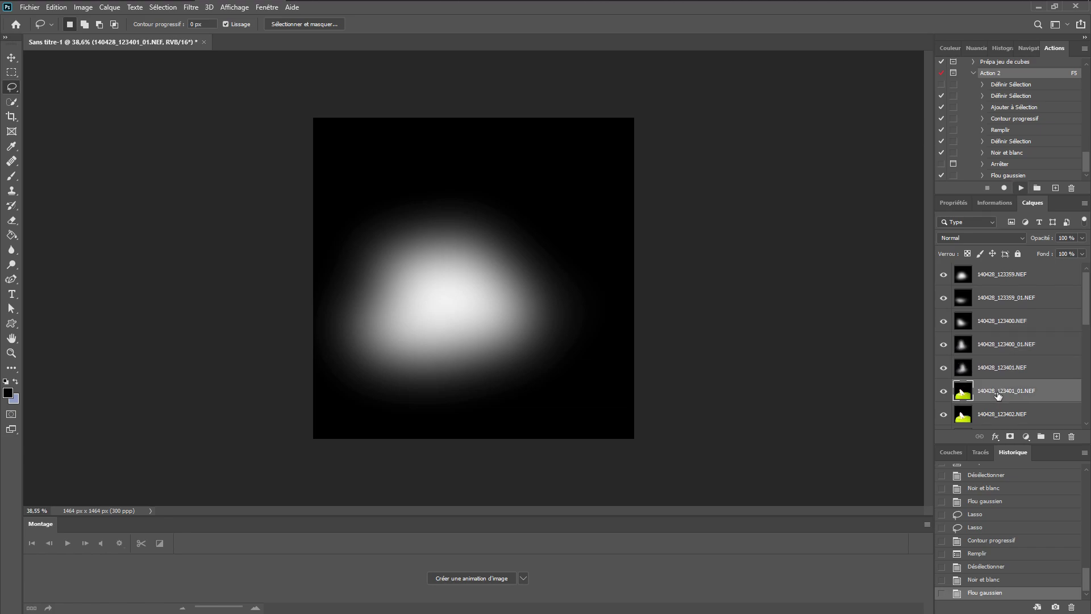
left_click(997, 413)
key("F5")
Run Action 2 on each of the remaining layers, from 140428_123402_01.NEF down to 140428_123410.NEF
left_click_drag(1080, 307, 1080, 352)
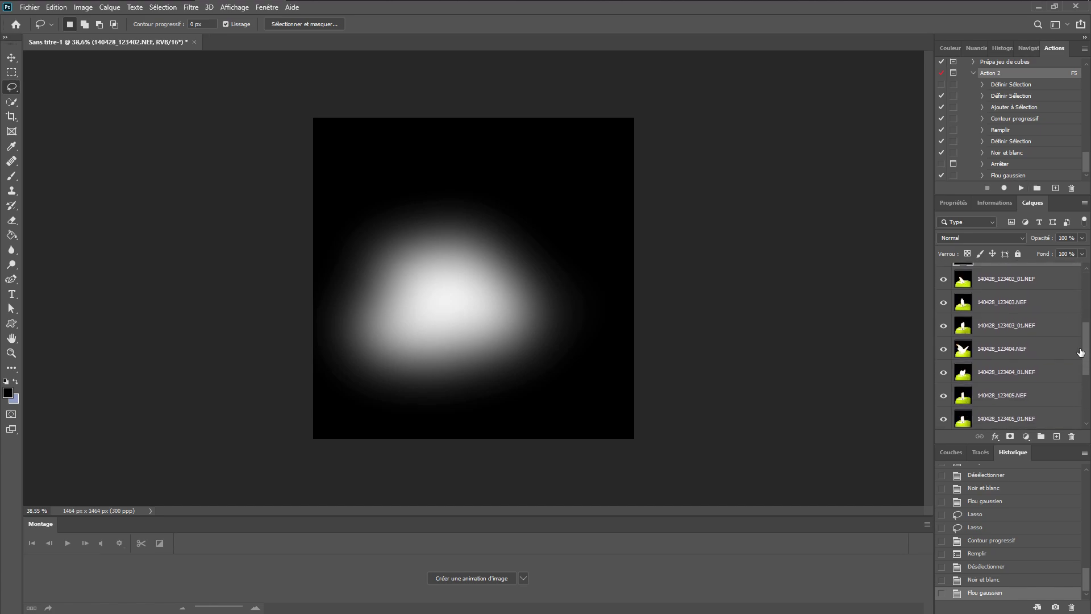
left_click(983, 278)
key("F5")
left_click(994, 307)
key("F5")
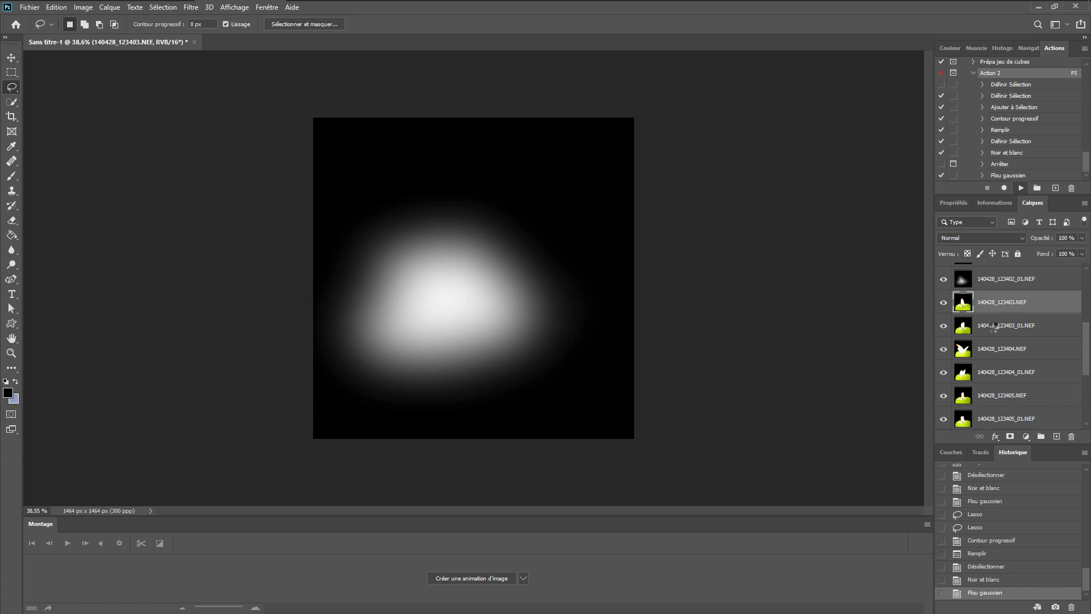
left_click(994, 330)
key("F5")
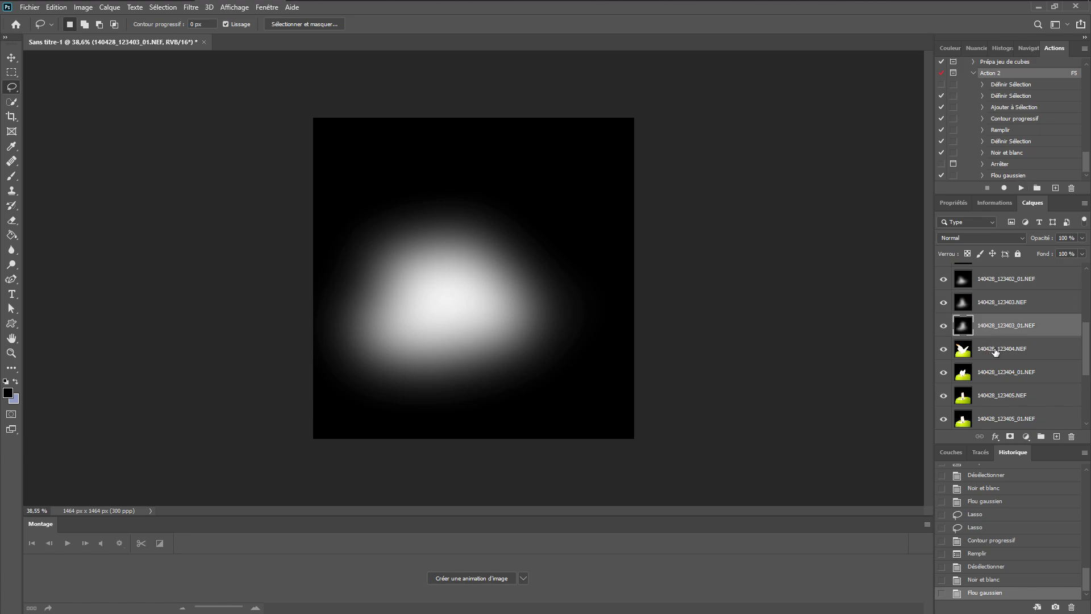
left_click(995, 353)
key("F5")
mouse_move(1086, 349)
left_mouse_down()
mouse_move(1089, 392)
mouse_move(1086, 363)
left_mouse_up()
left_click(1055, 414)
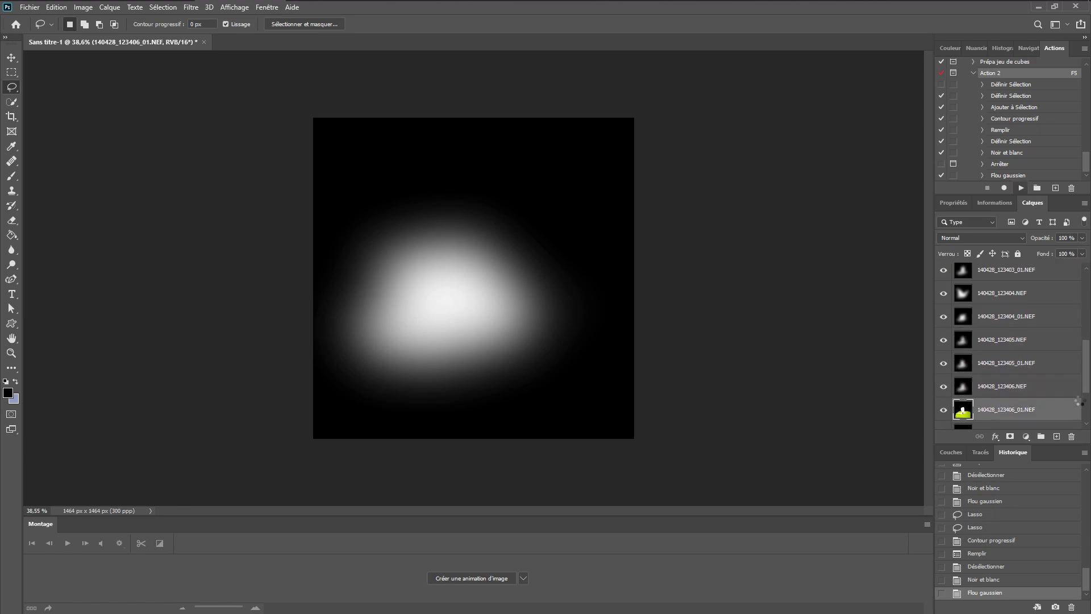
key("F5")
key("F5")
key("F5")
key("F5")
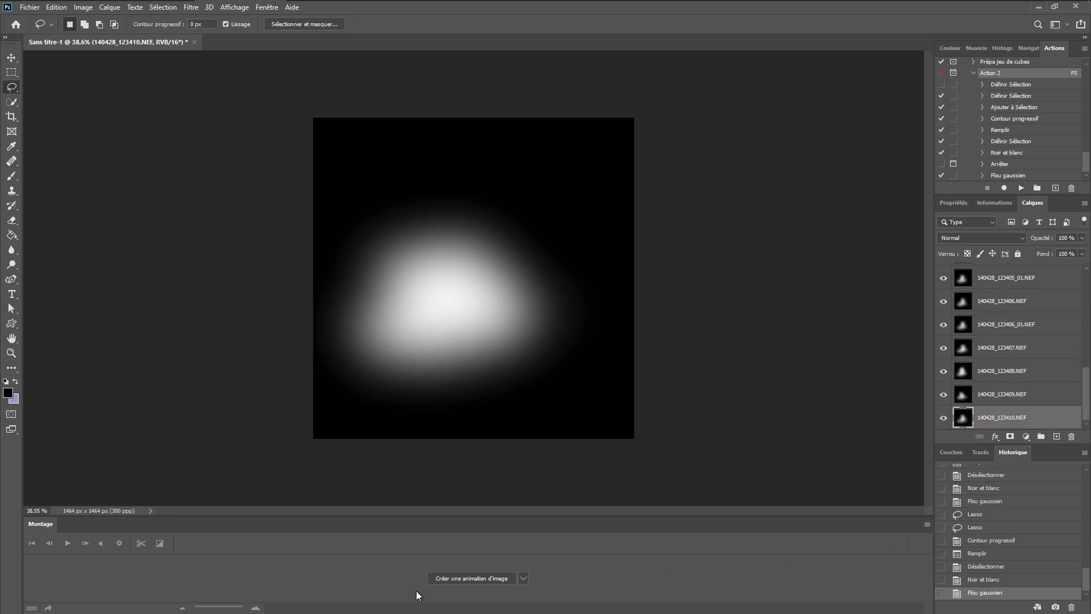
Create a frame animation and generate its frames from the layers
left_click(454, 580)
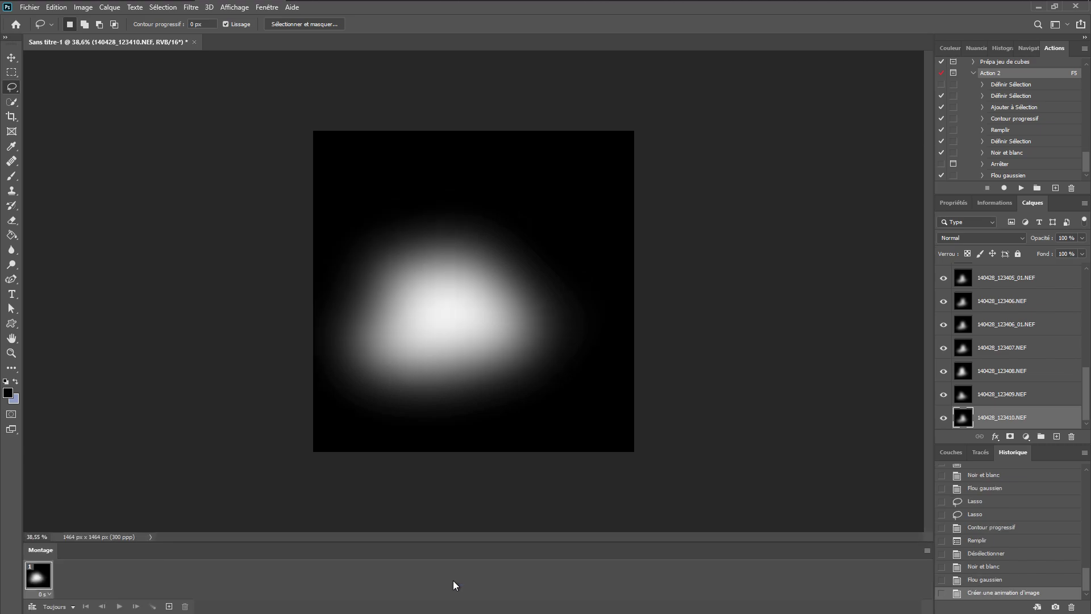
left_click(927, 550)
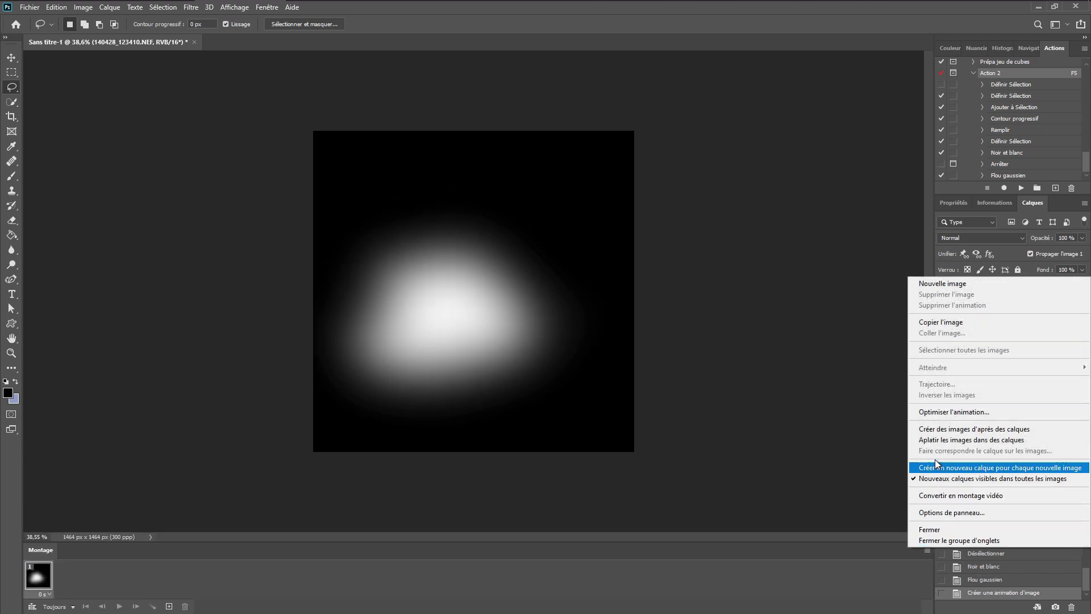
left_click(935, 430)
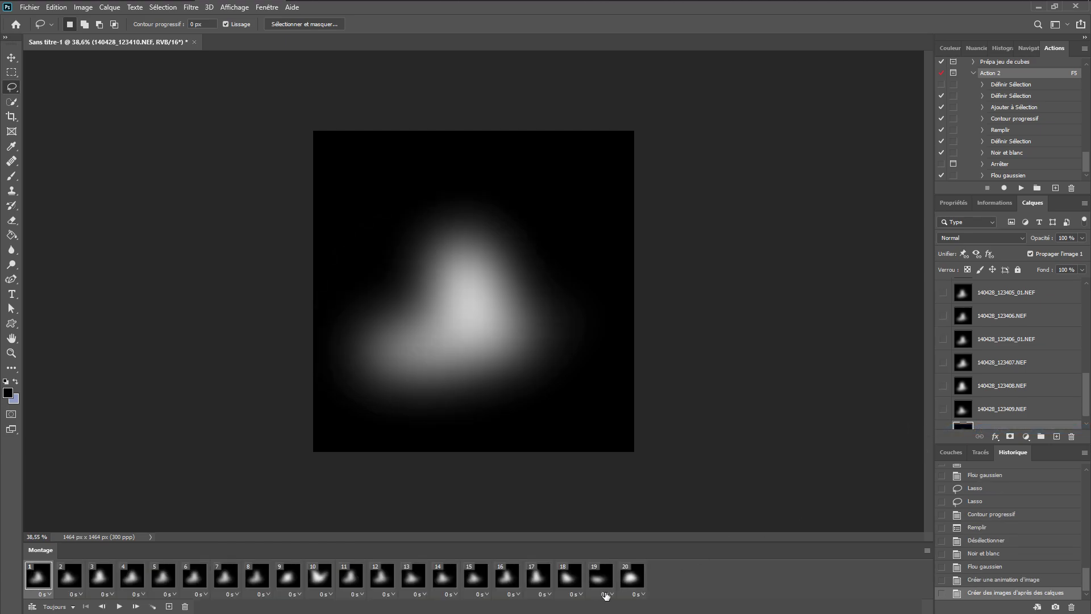
Set the delay of all 20 frames to 0,1 second and preview the animation
left_click(639, 587, "shift")
left_click(642, 595)
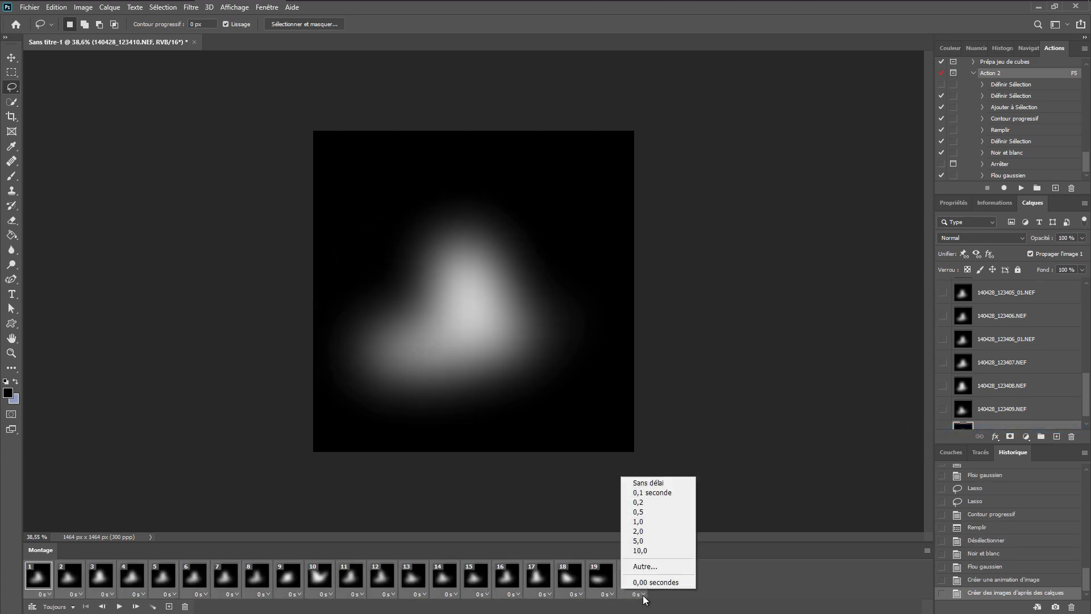
left_click(648, 493)
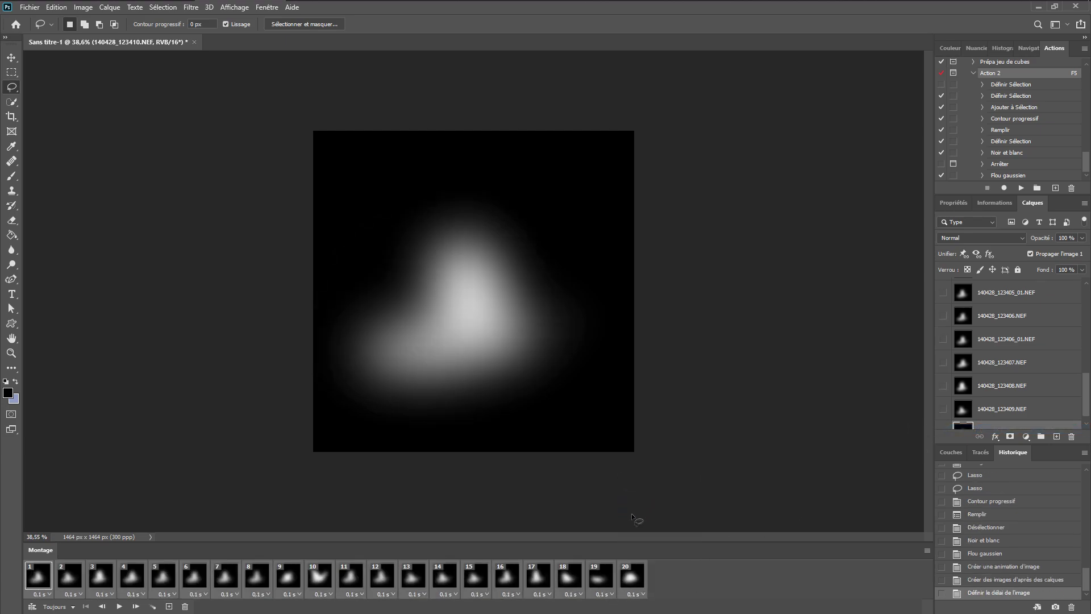
left_click(118, 607)
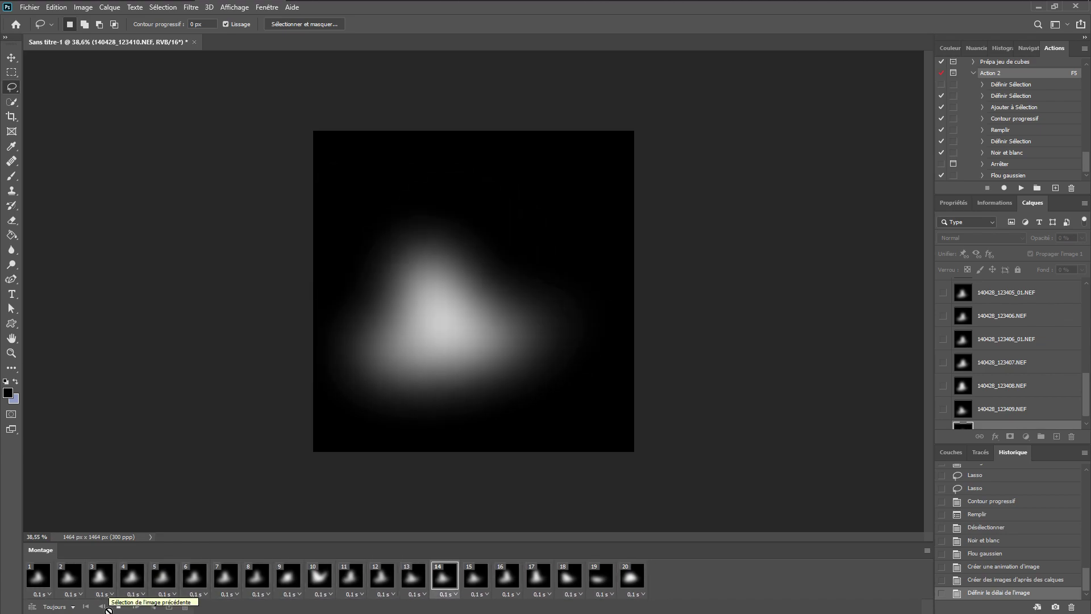
left_click(118, 606)
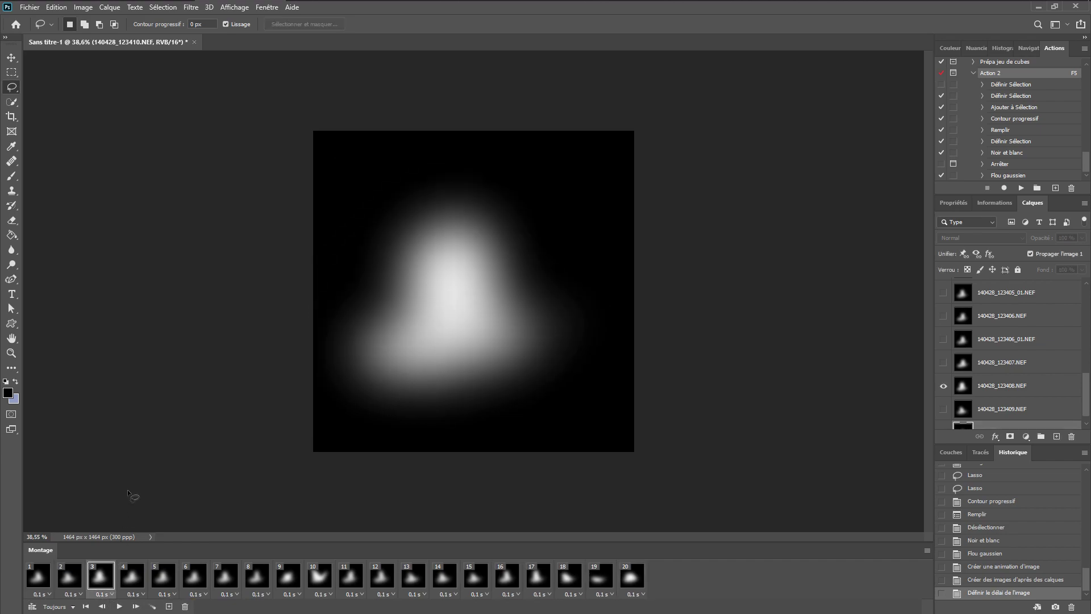
Crop the animation to a 1:1 square of about 1280 px around the blurred glow, and play it back
left_click(10, 117)
left_click_drag(632, 130, 603, 154)
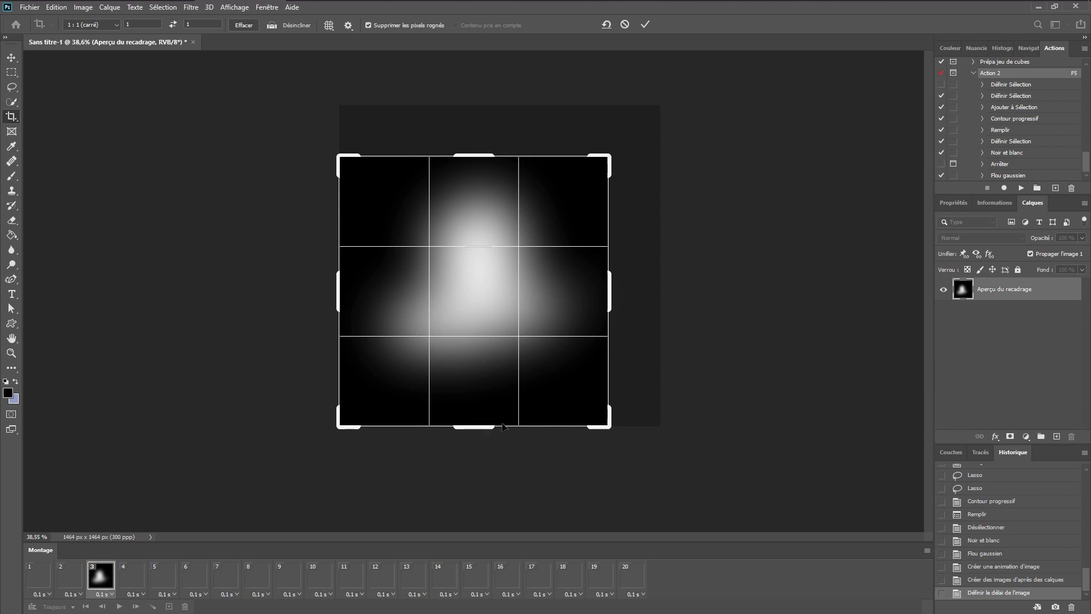
mouse_move(489, 410)
left_mouse_down()
mouse_move(487, 400)
mouse_move(488, 424)
left_mouse_up()
left_click_drag(612, 286, 617, 286)
key("Return")
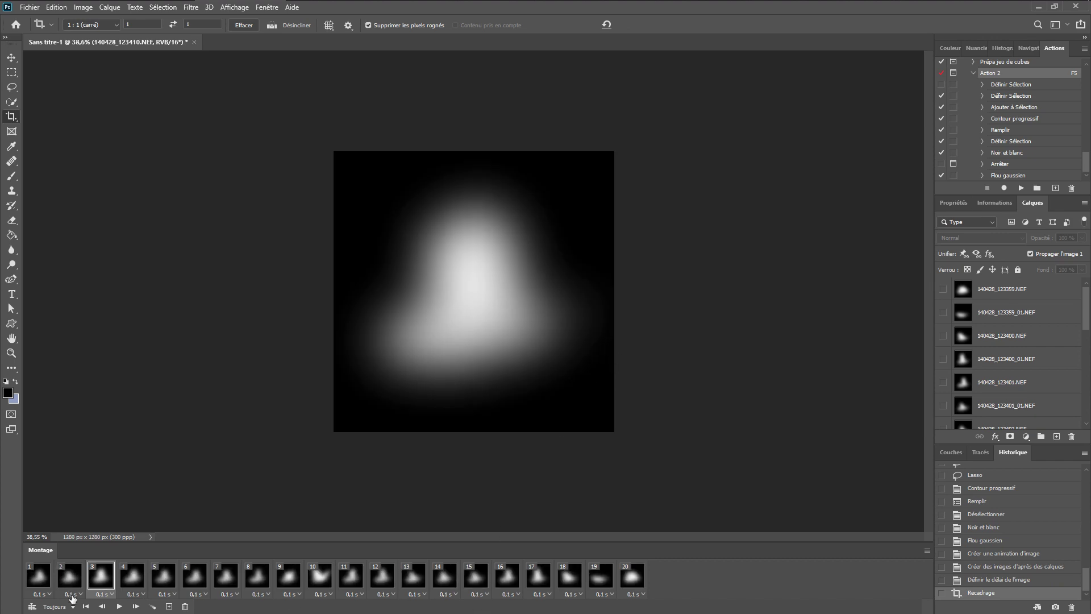
left_click(118, 608)
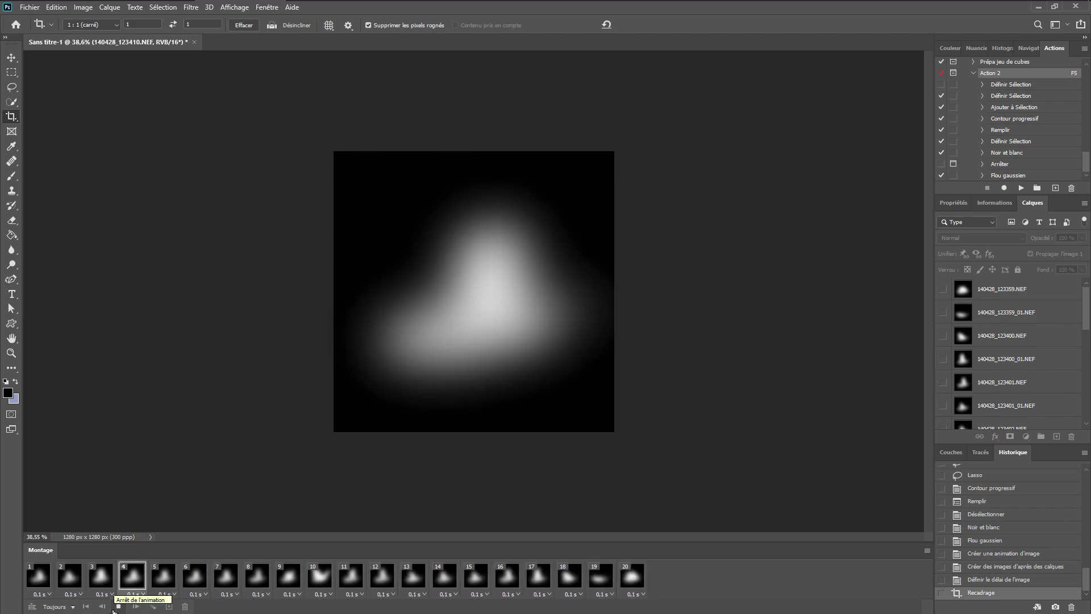
left_click(117, 607)
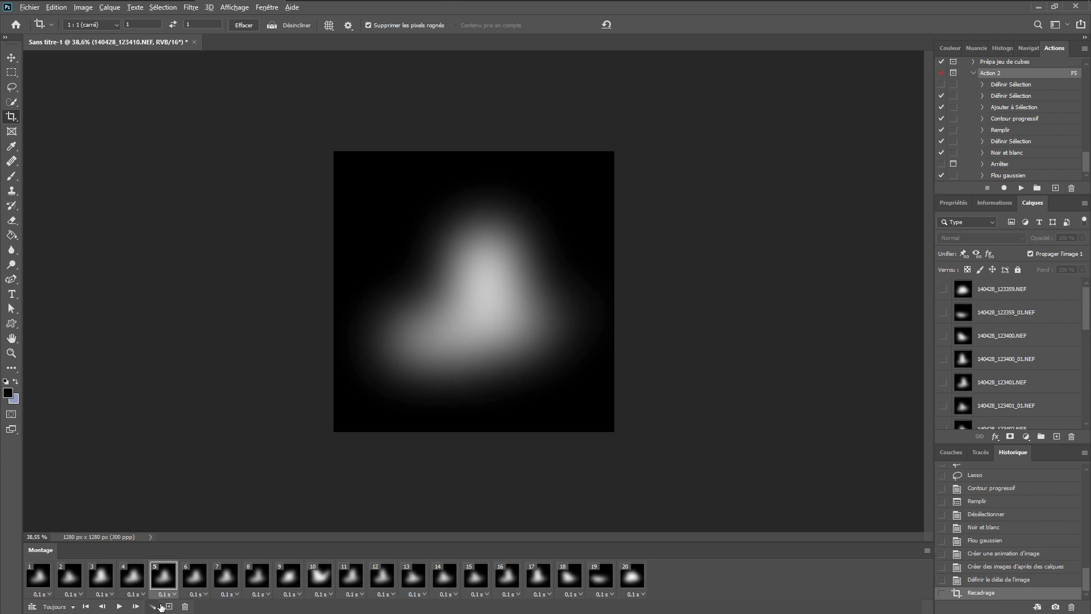
key("ctrl+shift+alt+s")
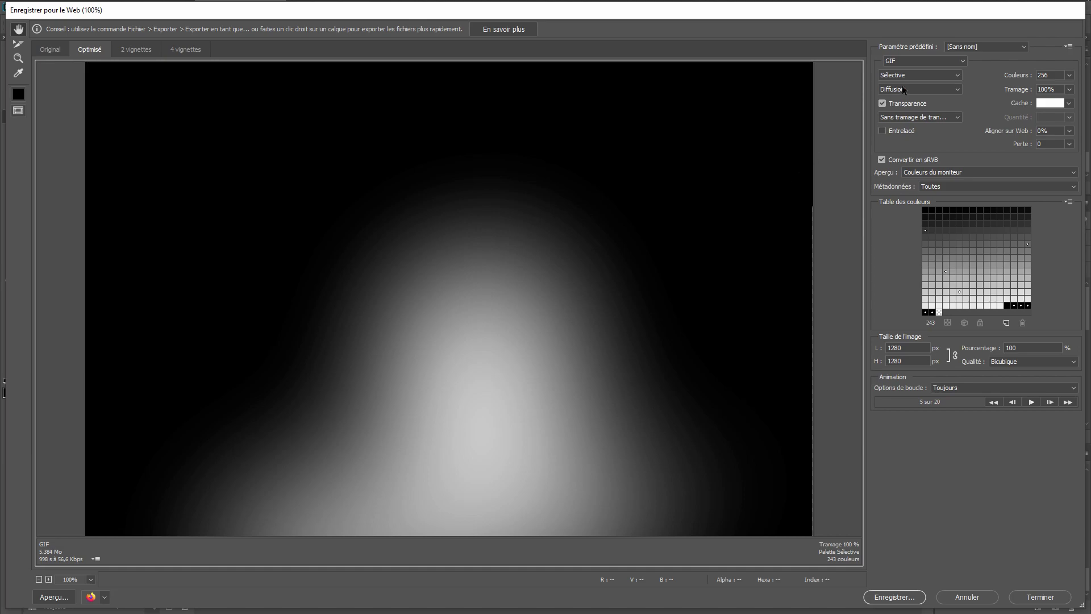
left_click(882, 103)
left_click(953, 597)
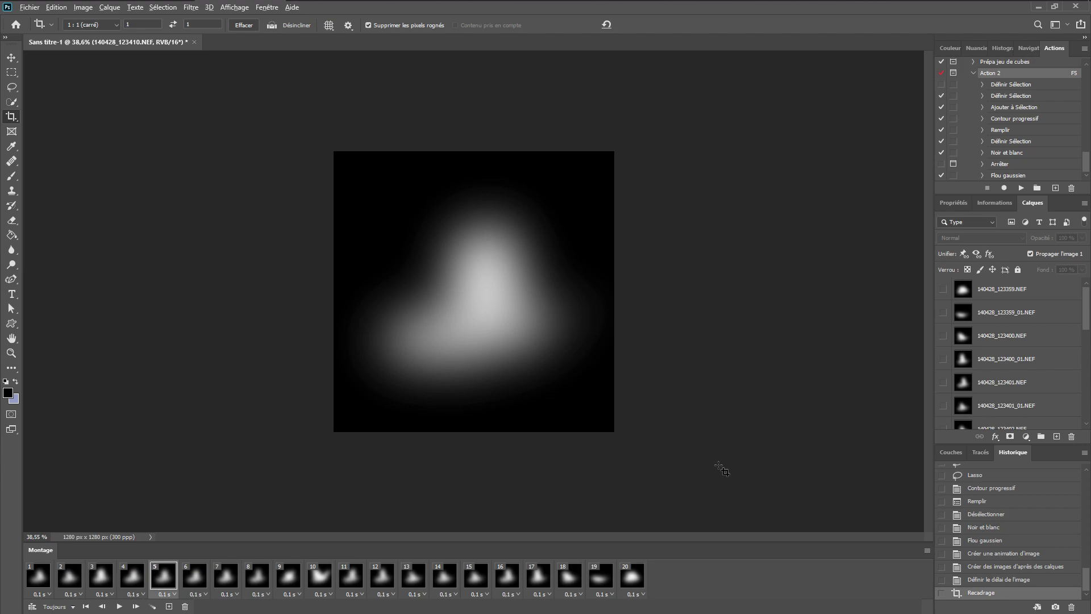
Resize the cropped glow animation to 600 × 600 px and leave the Crop tool
key("ctrl")
key("ctrl+alt+i")
type("800")
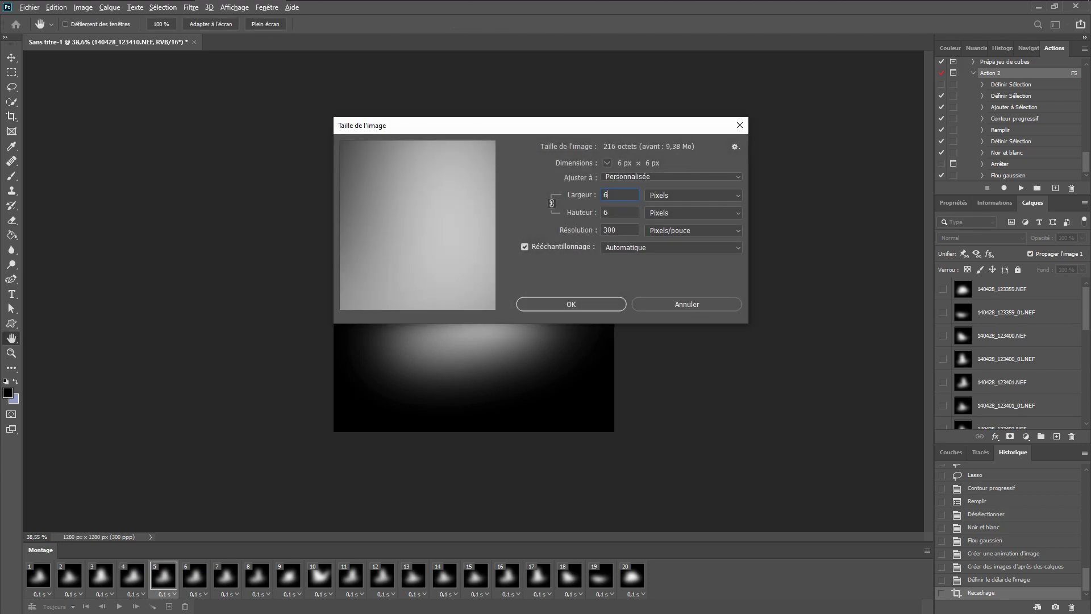
key("Return")
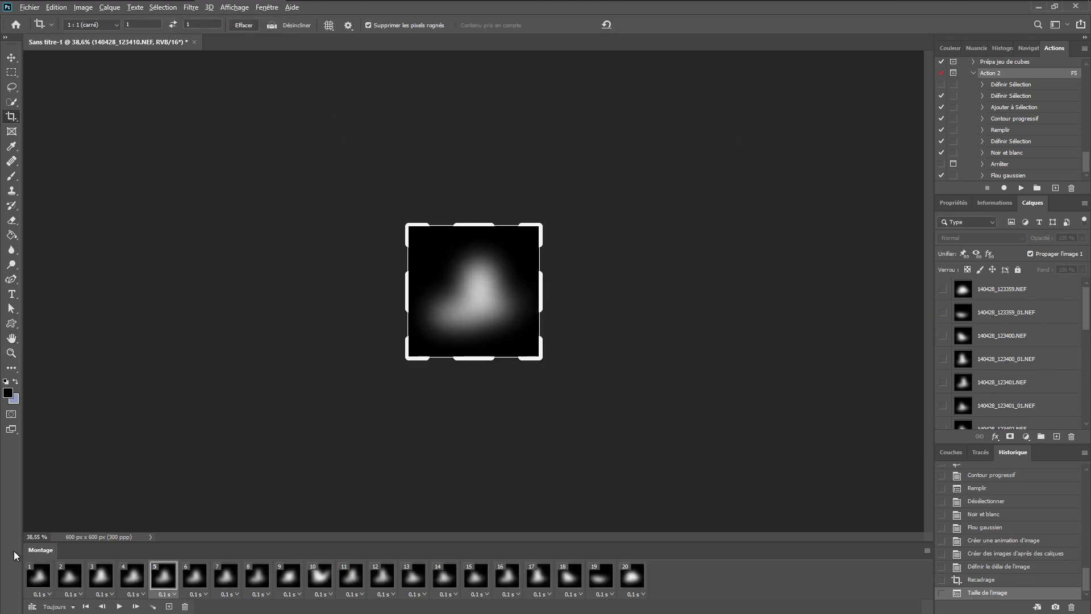
left_click(13, 309)
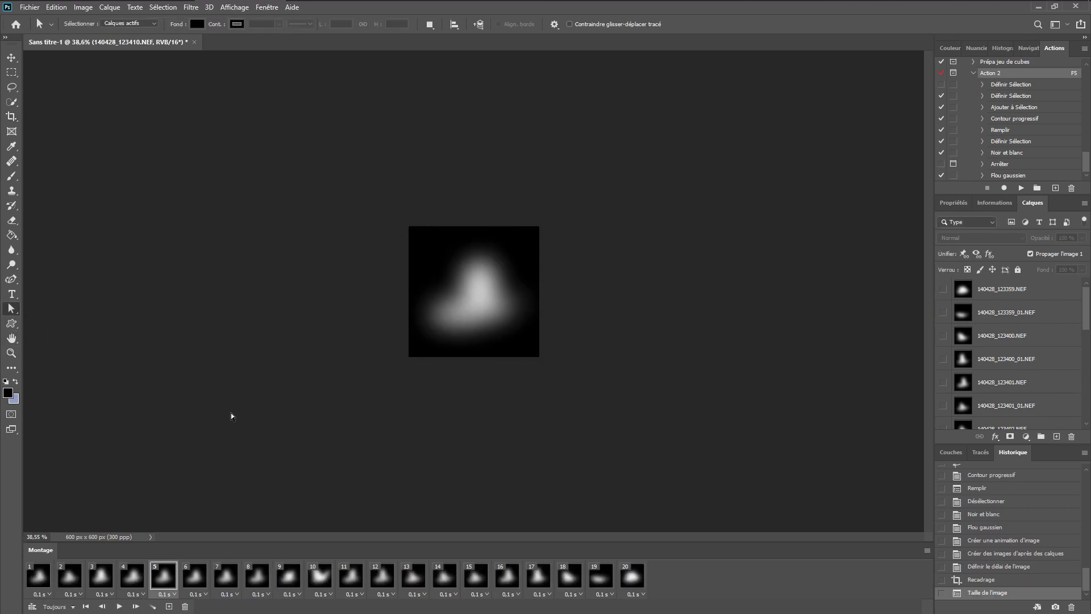
Export the animation for the web as a looping GIF, replacing Bougie2.gif in the Courant folder
key("ctrl+alt+shift+s")
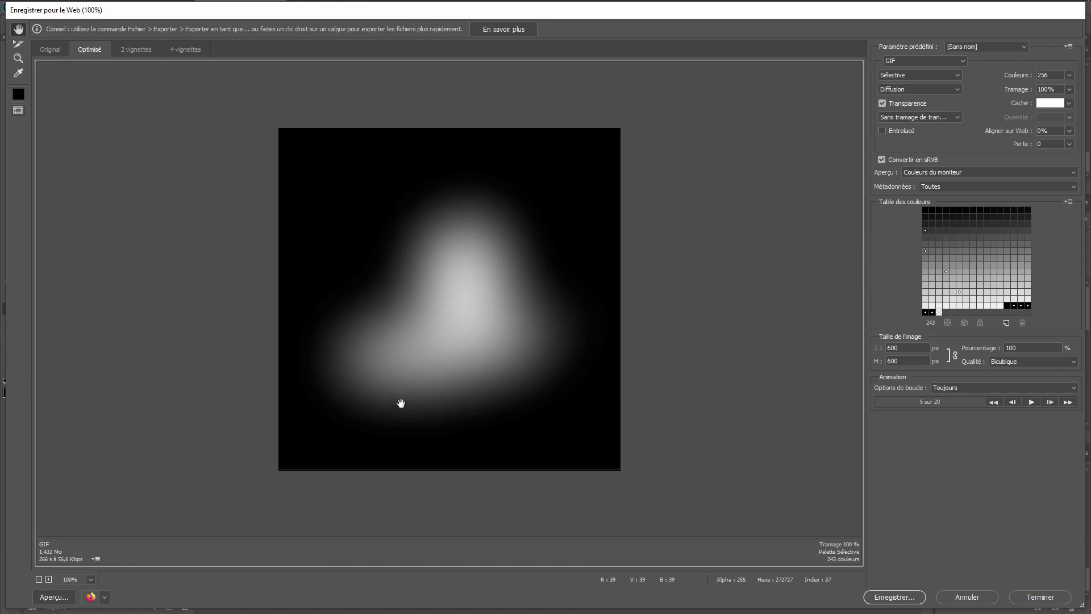
left_click(896, 600)
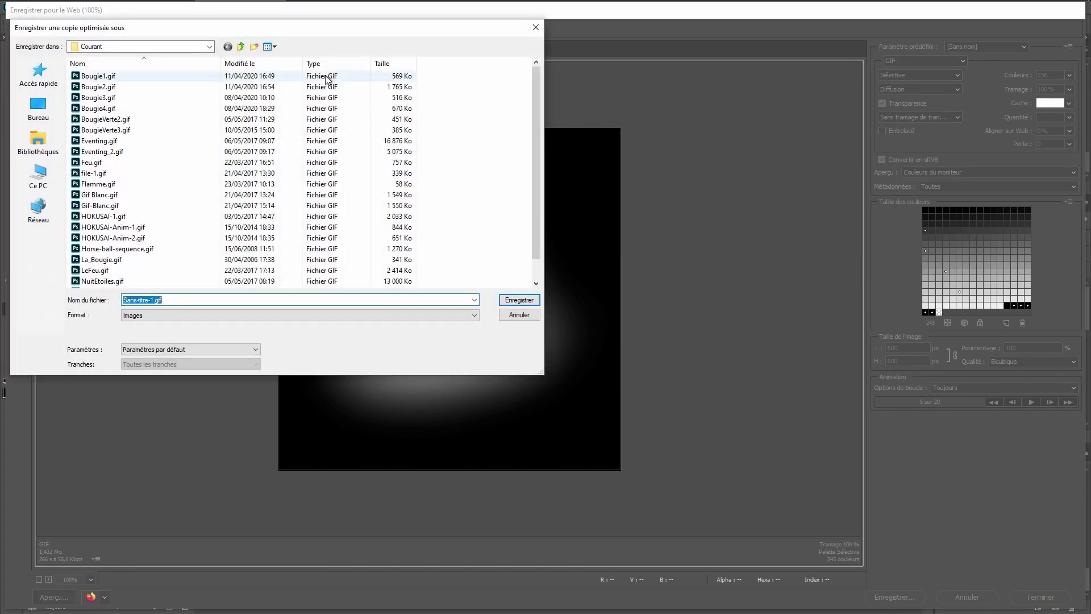
left_click(90, 86)
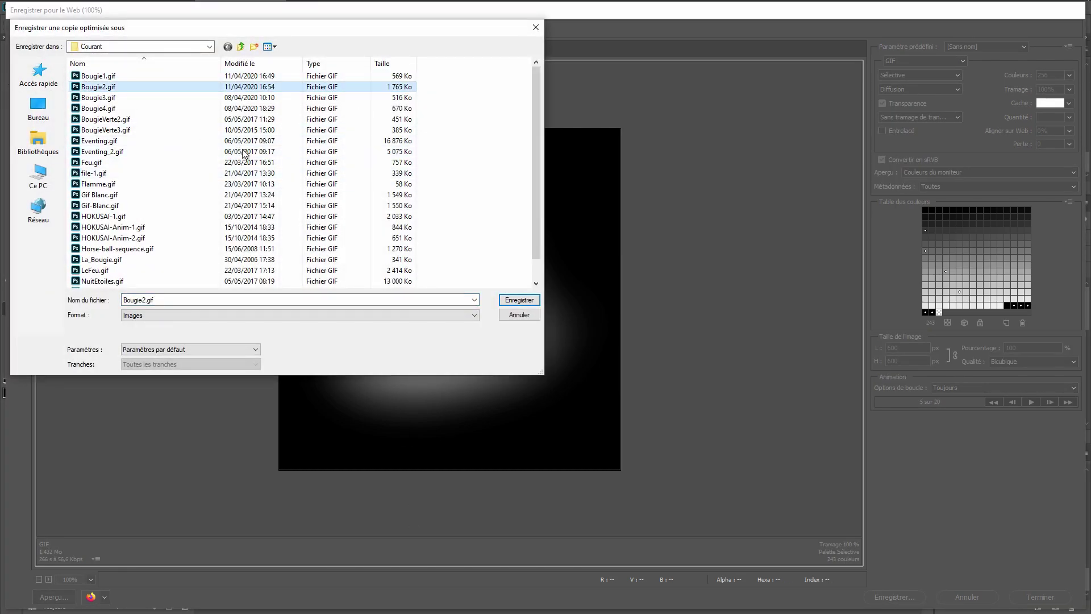
left_click(518, 300)
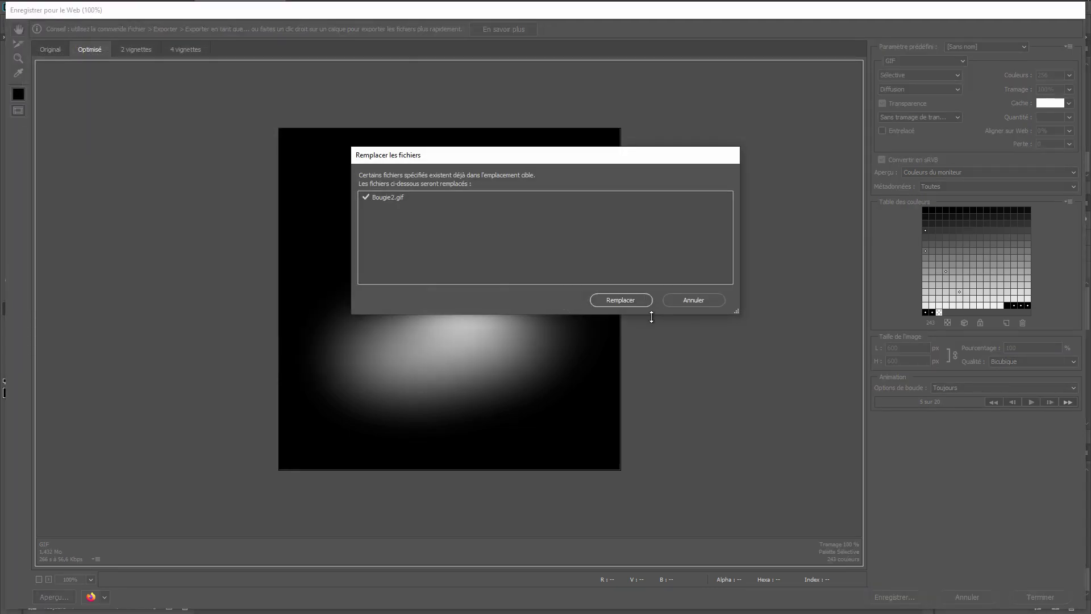
left_click(614, 301)
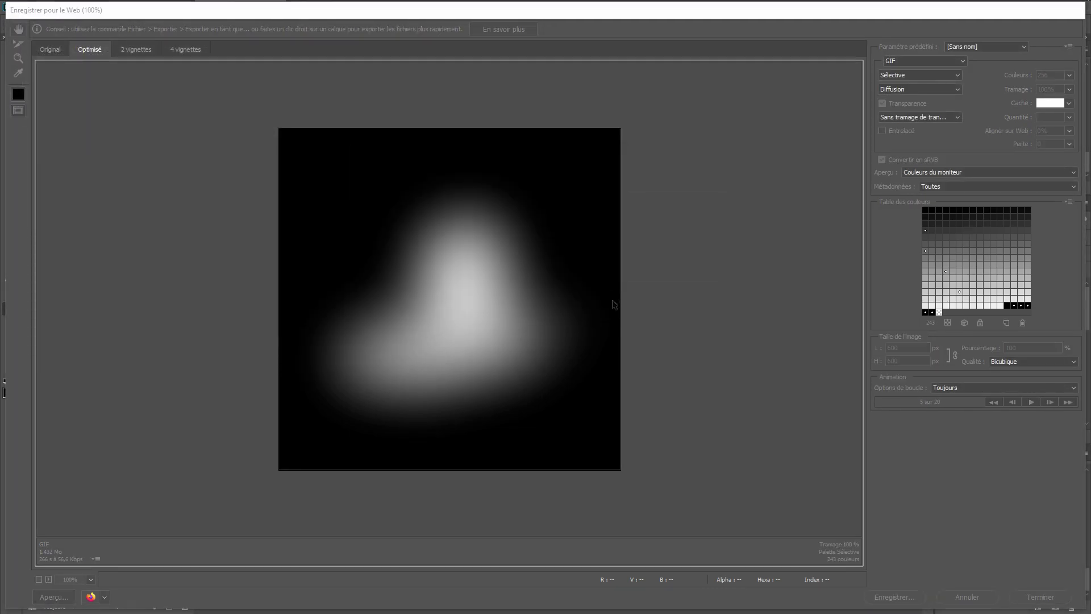
Switch to PTE AV Studio and open slide 5, the spider photo _6054975, for object and animation editing
key("alt+Tab")
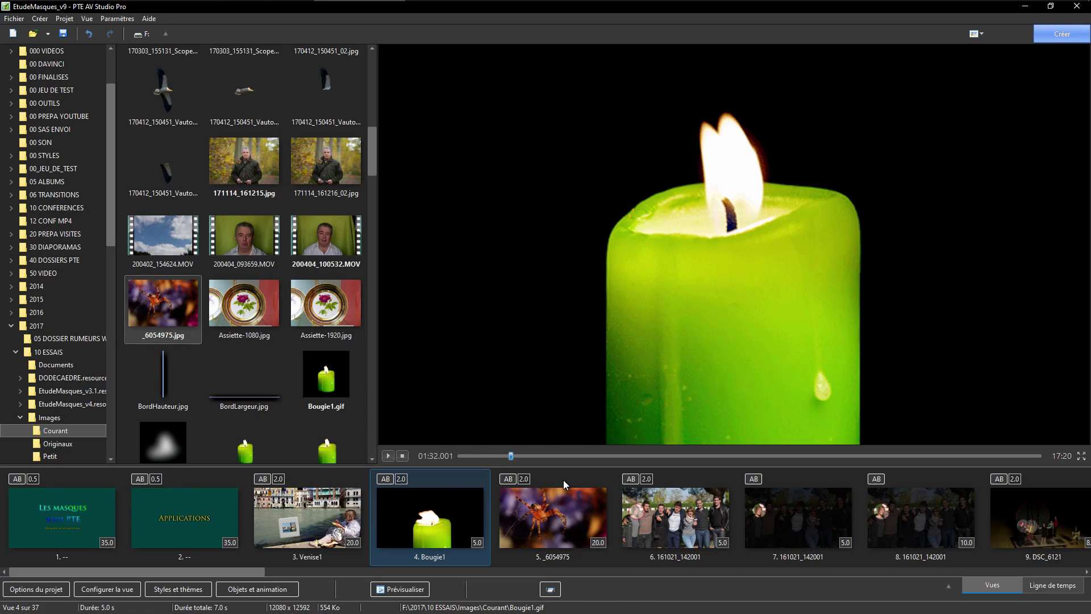
left_click(536, 519)
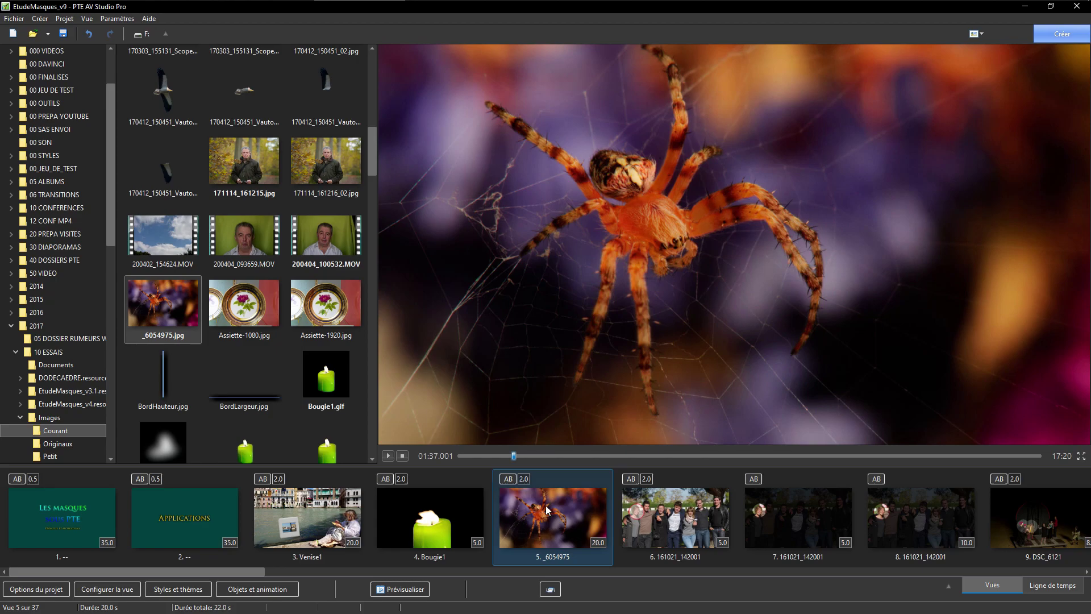
double_click(551, 523)
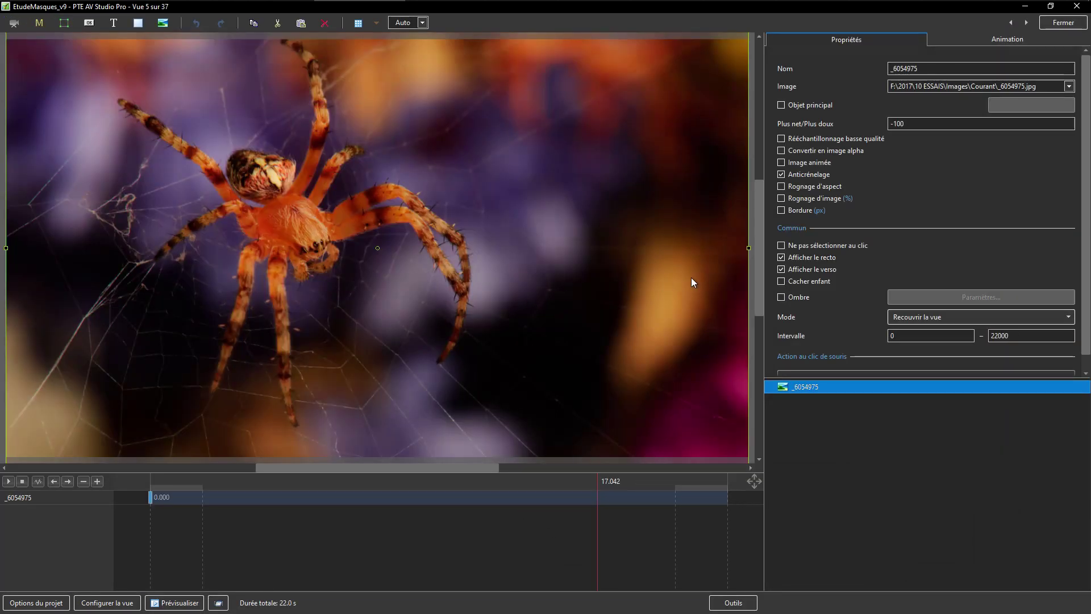
Add an empty mask container at the root level of the slide, separate from the spider photo
left_click(808, 465)
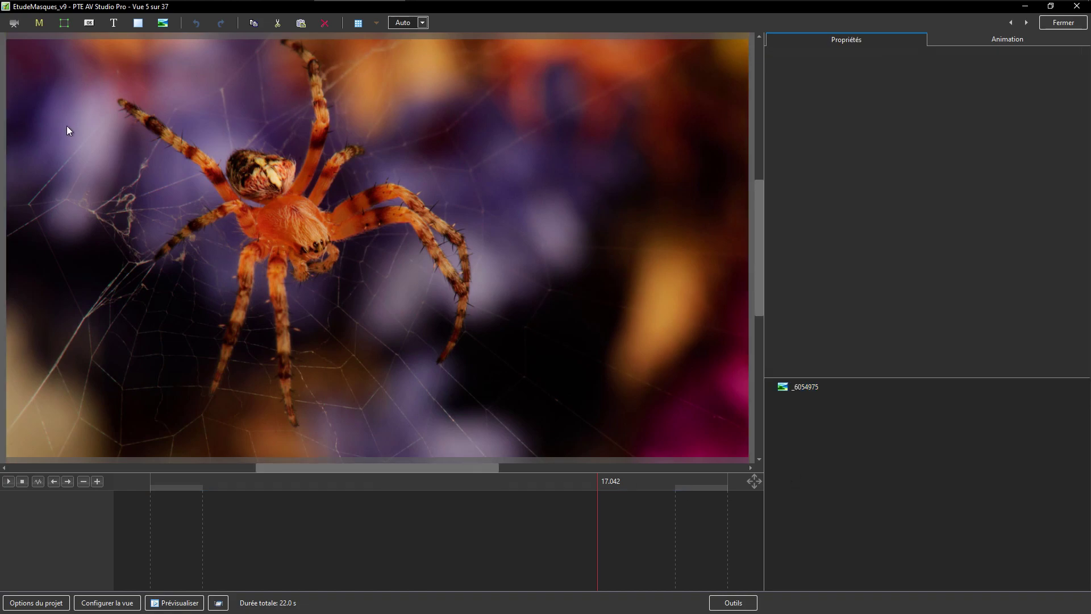
left_click(38, 27)
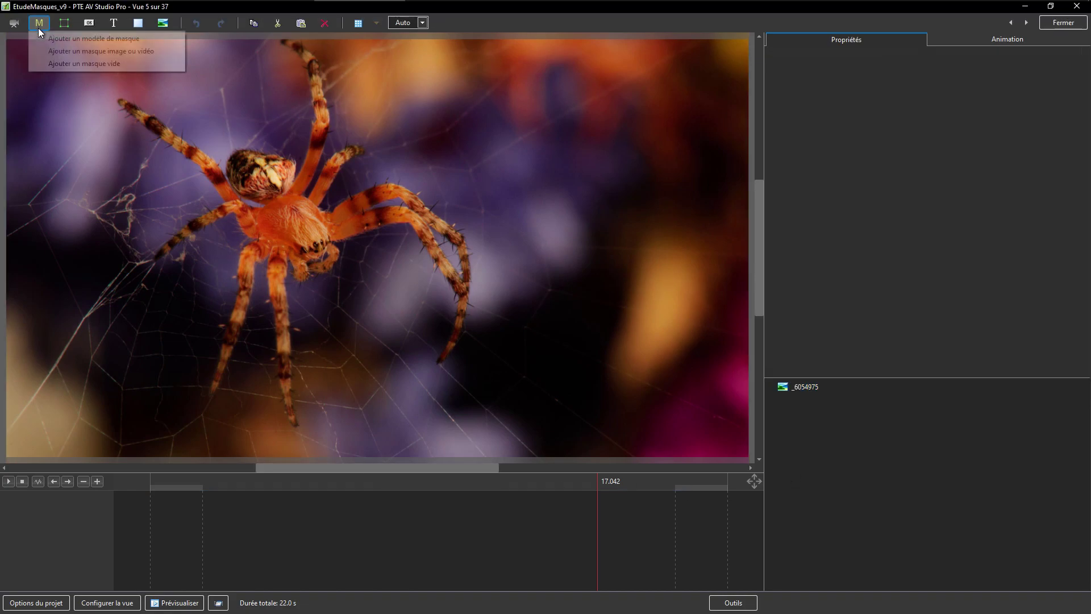
left_click(81, 63)
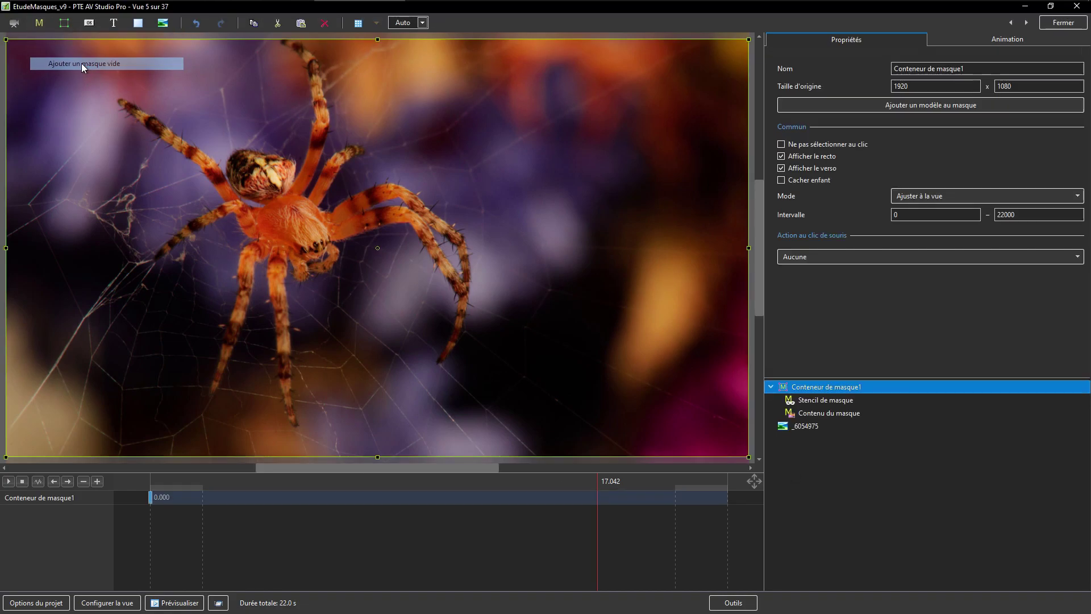
Insert Bougie2.gif from the Courant folder as an image in the mask's stencil
left_click(820, 400)
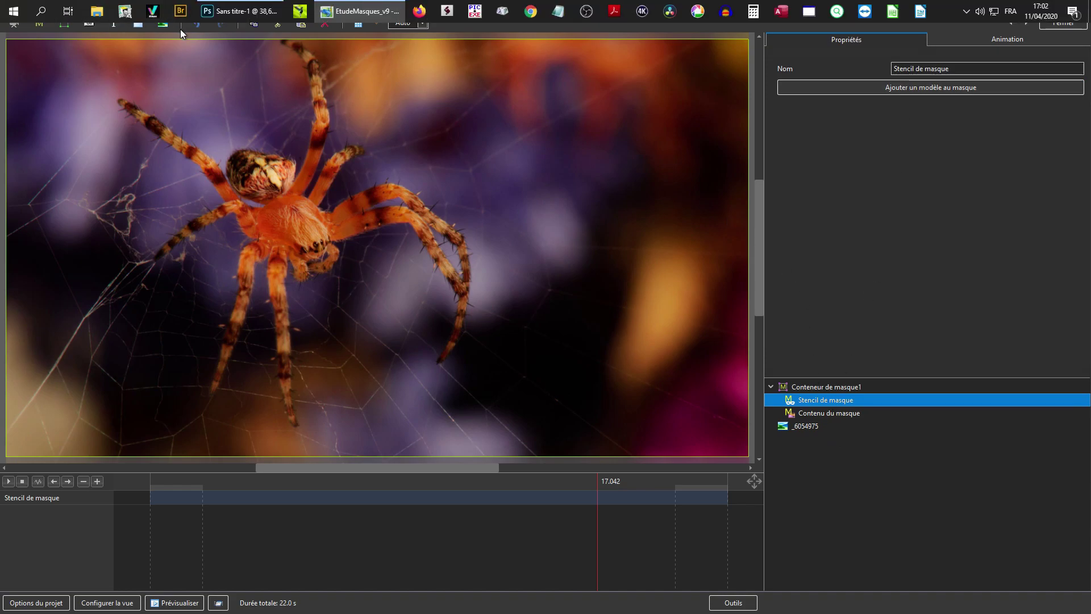
left_click(162, 25)
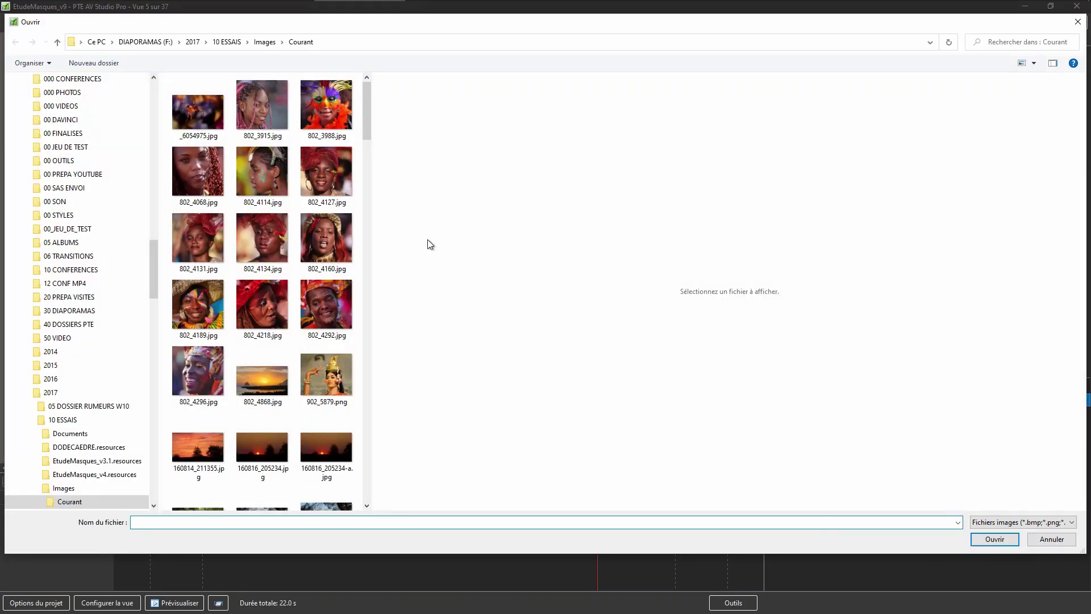
left_click_drag(368, 121, 368, 195)
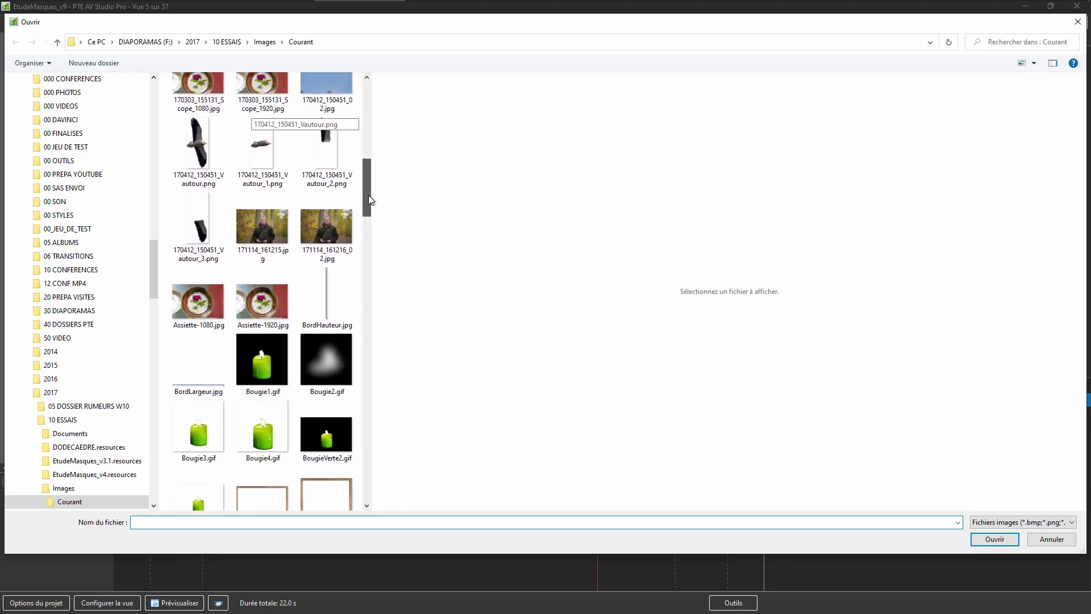
left_click(326, 393)
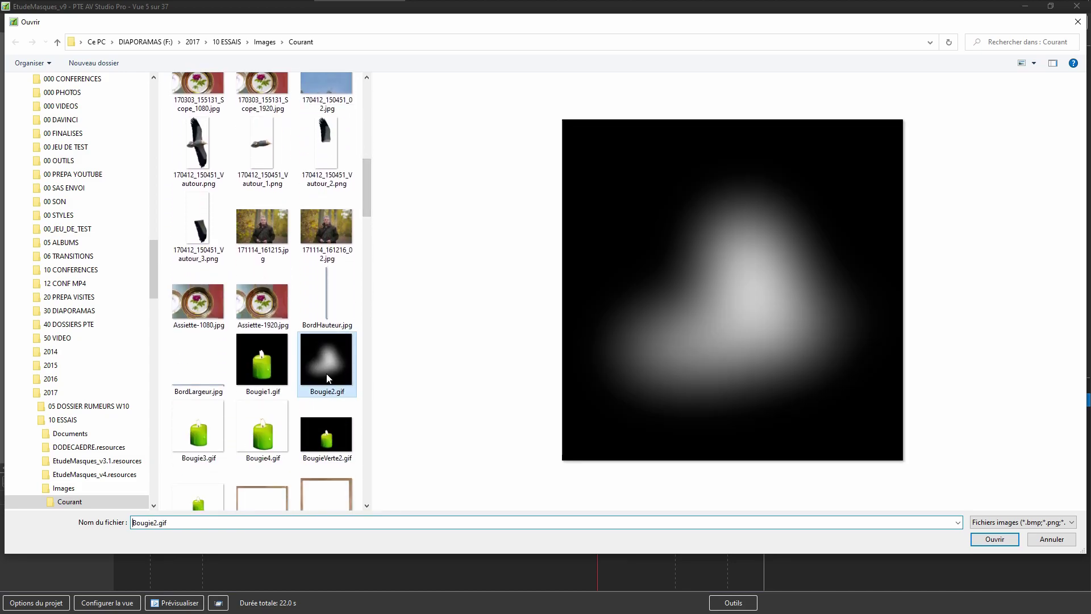
left_click(995, 540)
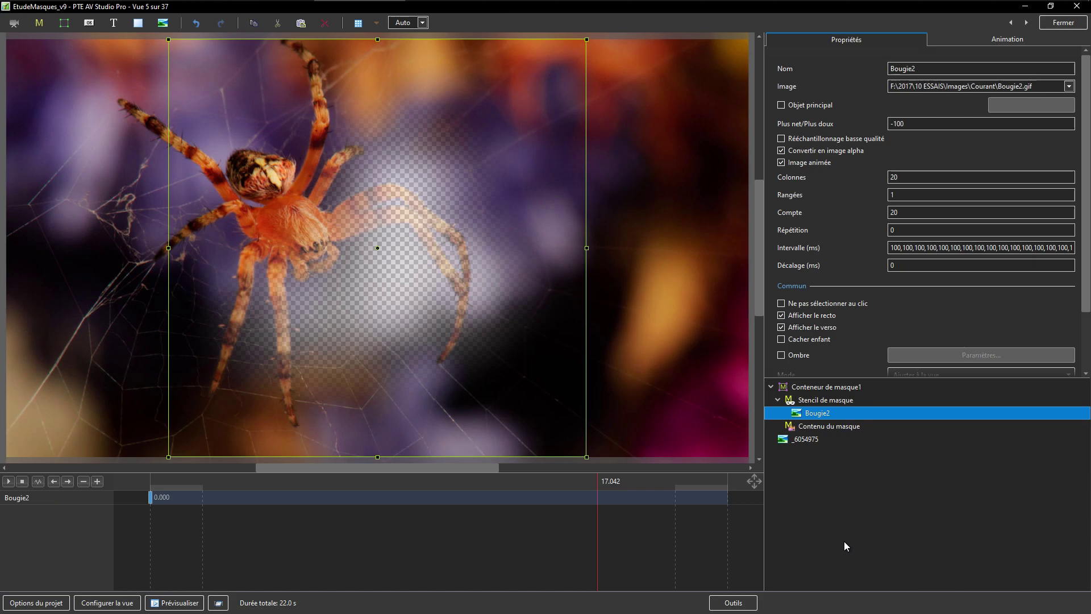
Move the _6054975 spider photo into the mask content
left_click(799, 439)
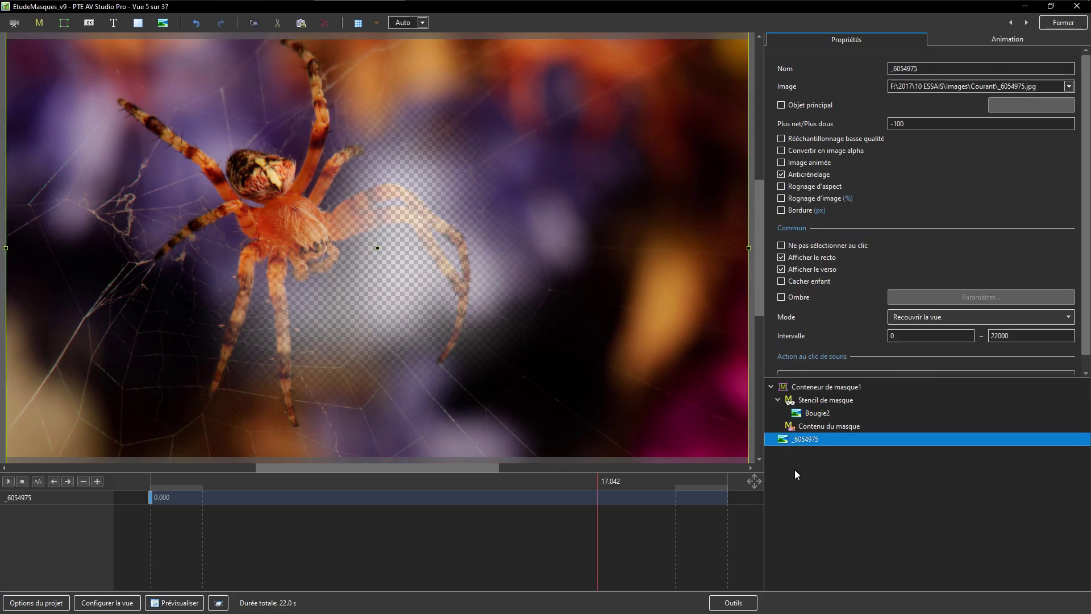
key("Up")
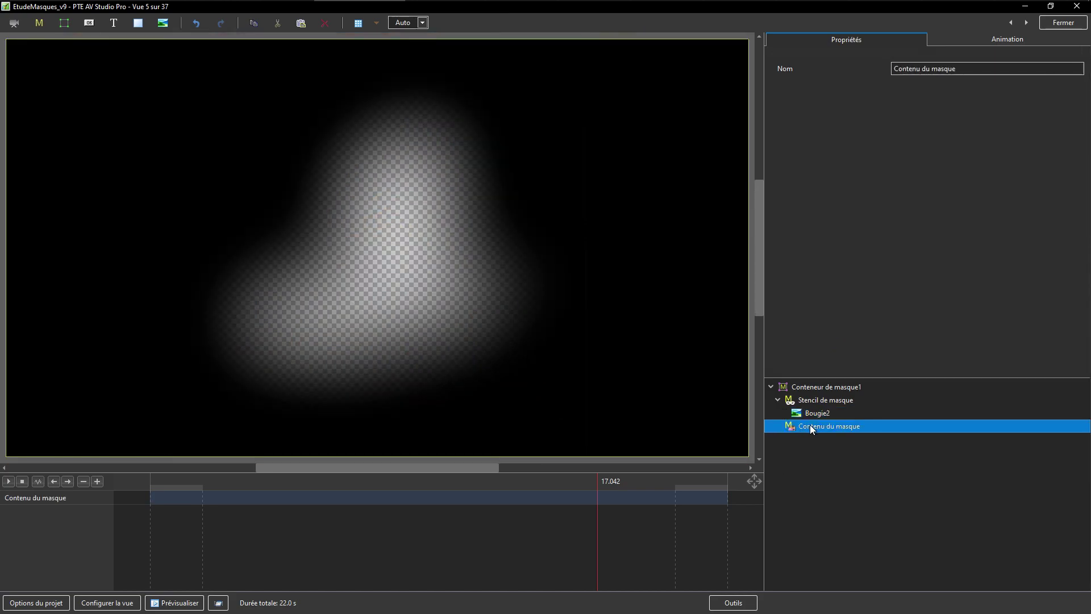
key("Down")
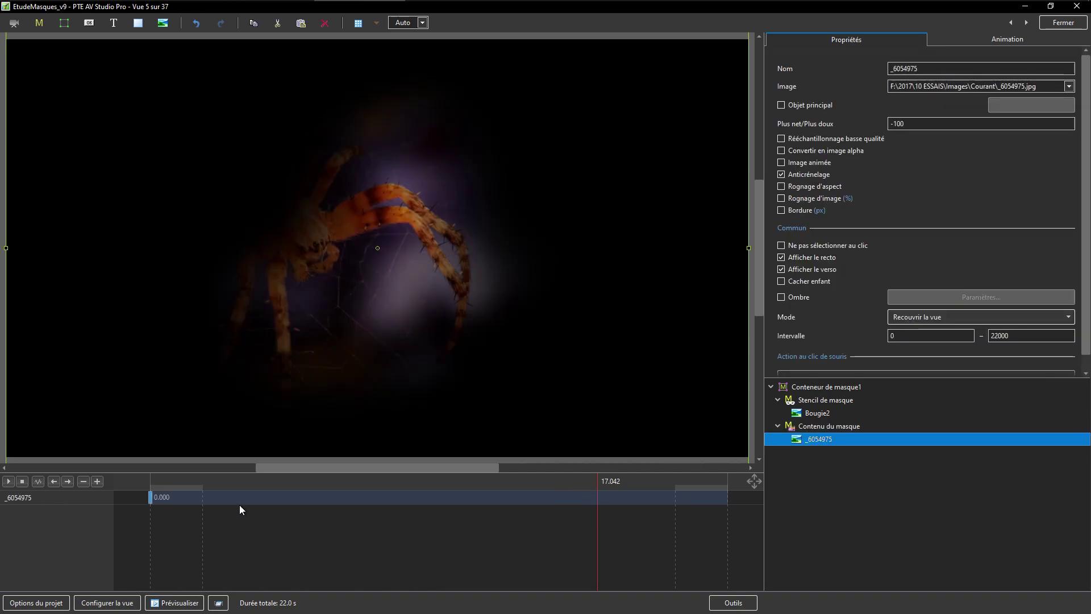
Set the Bougie2 stencil's zoom to 75% and move it to the slide's upper-left corner, at a pan of about -94, -56
left_click(974, 38)
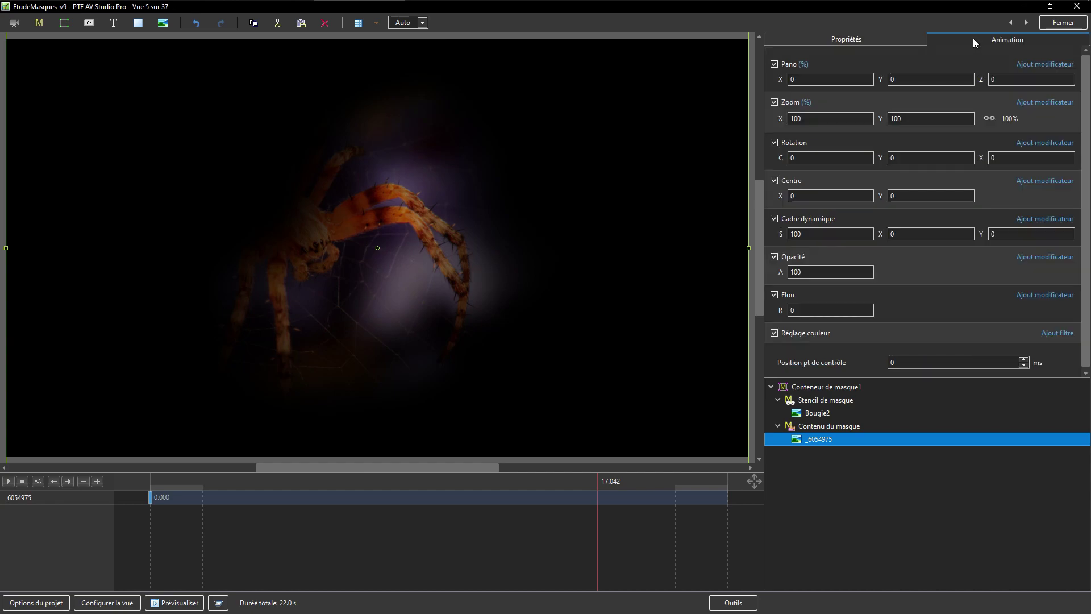
left_click(815, 415)
left_click_drag(373, 287, 64, 203)
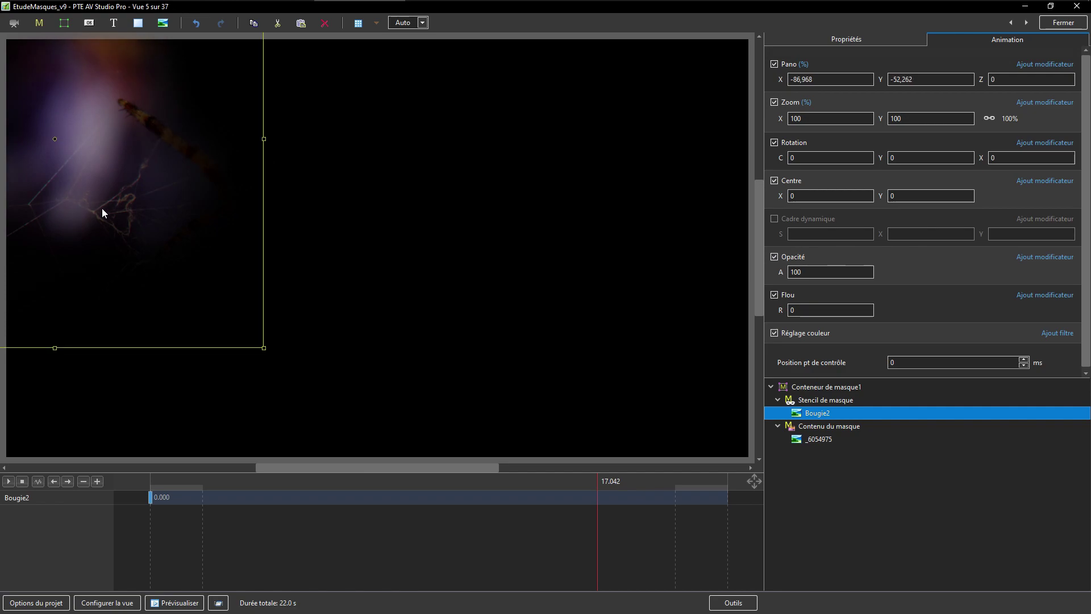
left_click(812, 118)
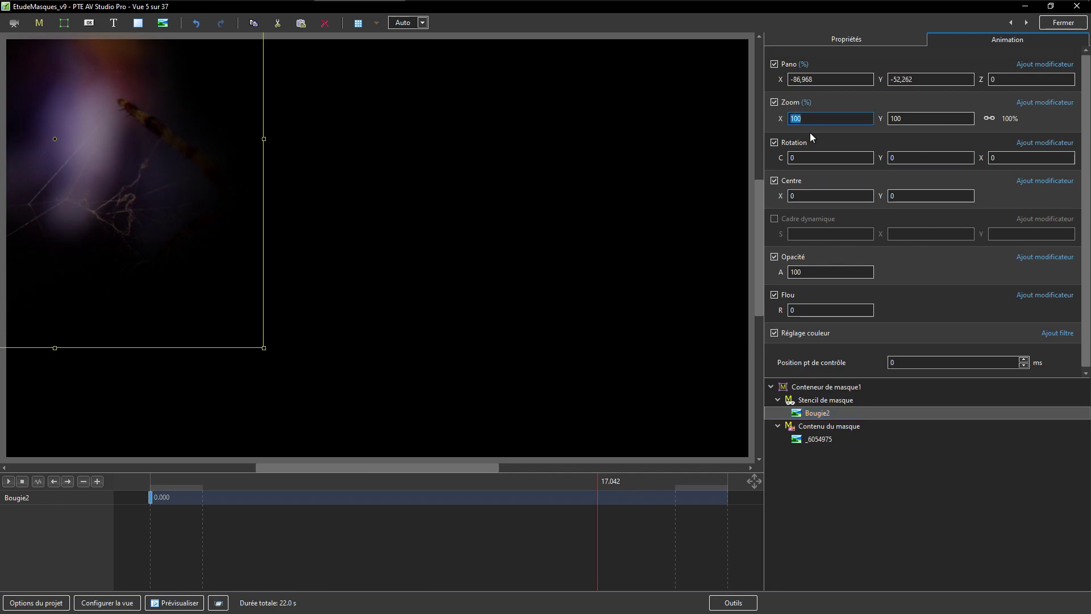
type("50")
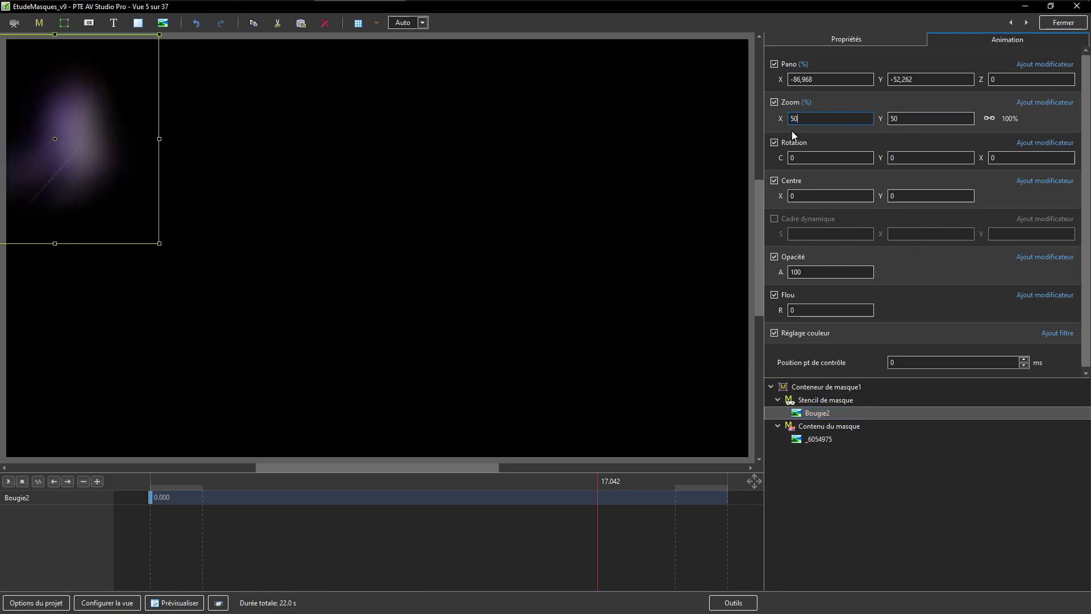
double_click(795, 118)
type("7")
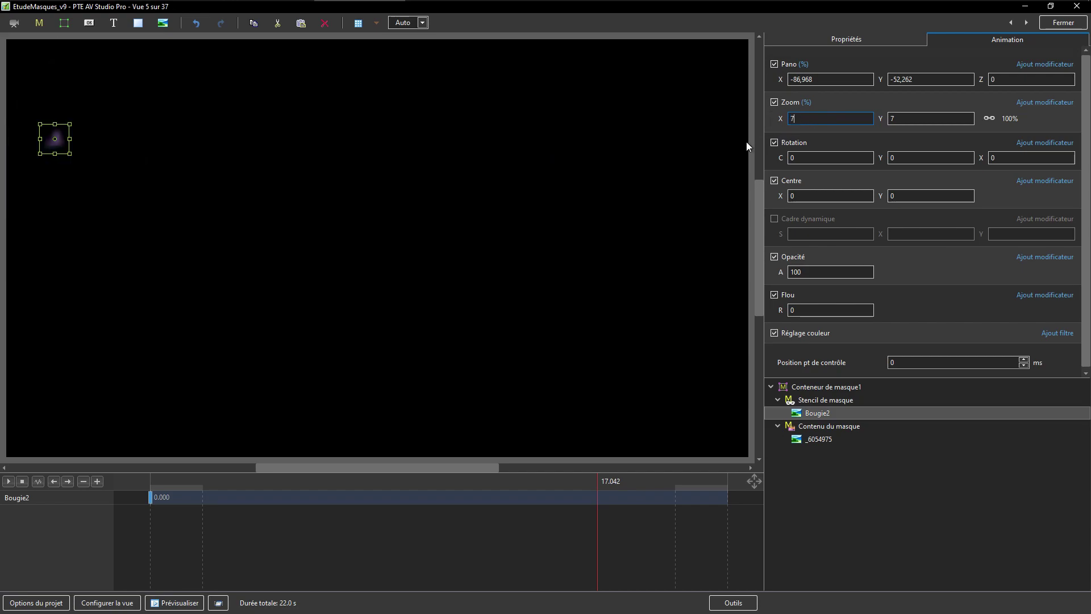
type("5")
left_click_drag(94, 141, 64, 130)
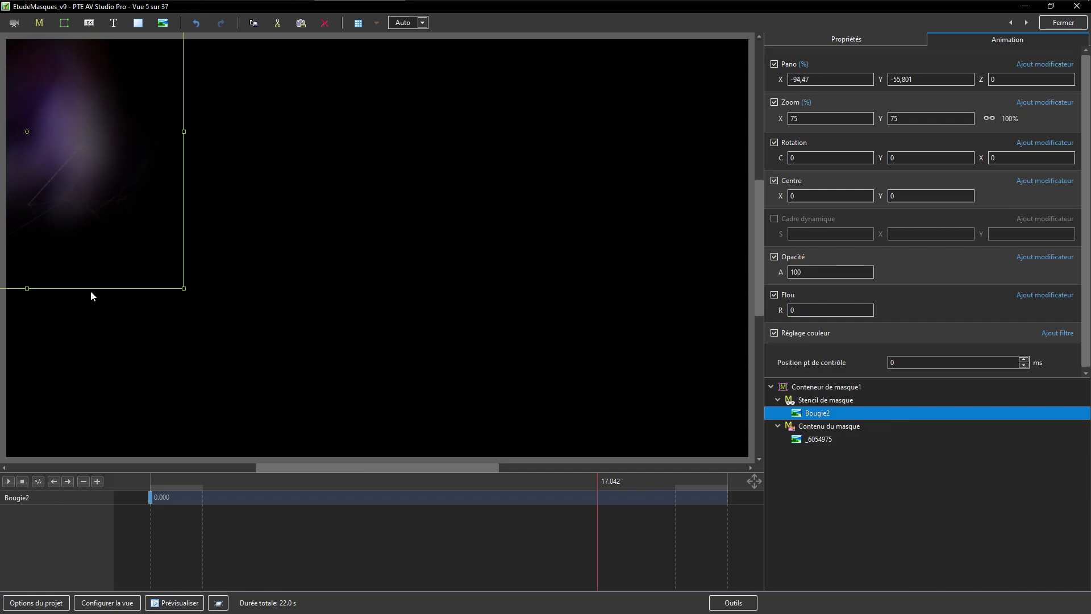
Add a Bougie2 control point at about 2.8 s with pan and zoom enabled, and move the glow down to about -88, 9
left_click_drag(602, 581, 224, 549)
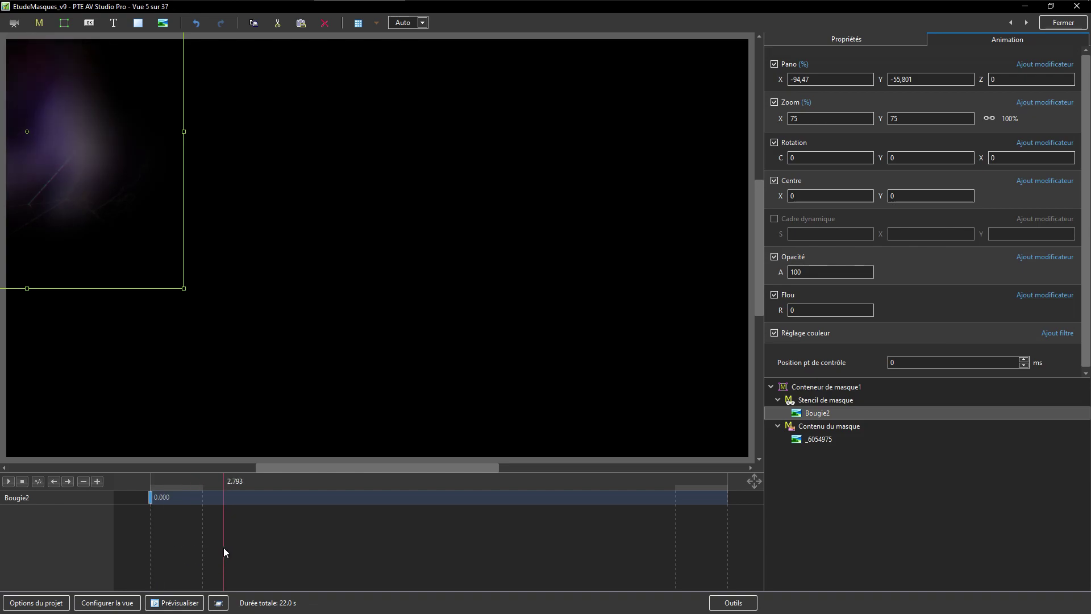
left_click(98, 481)
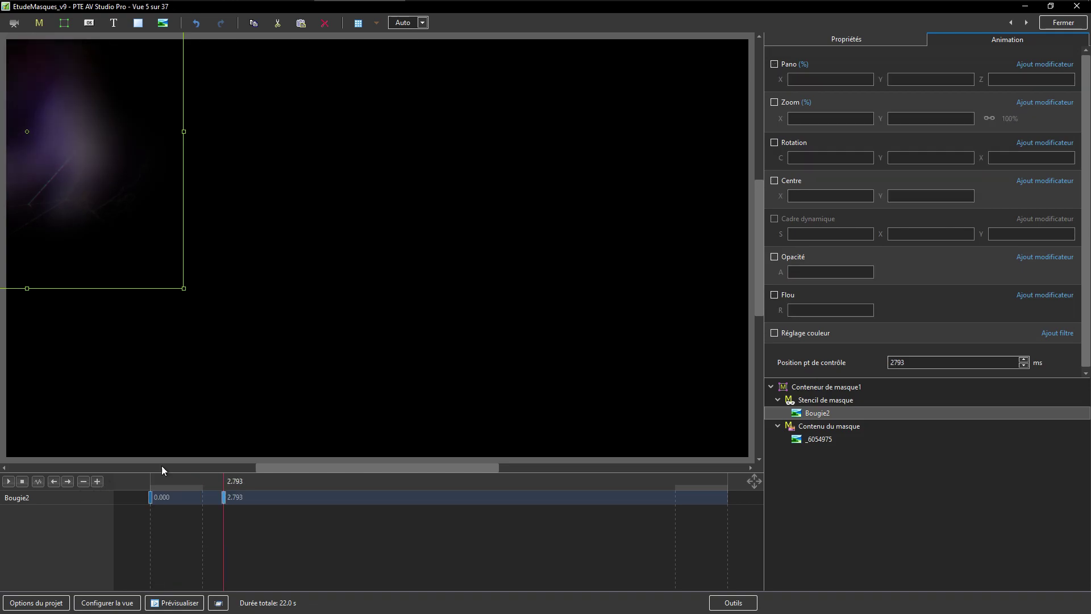
left_click(775, 64)
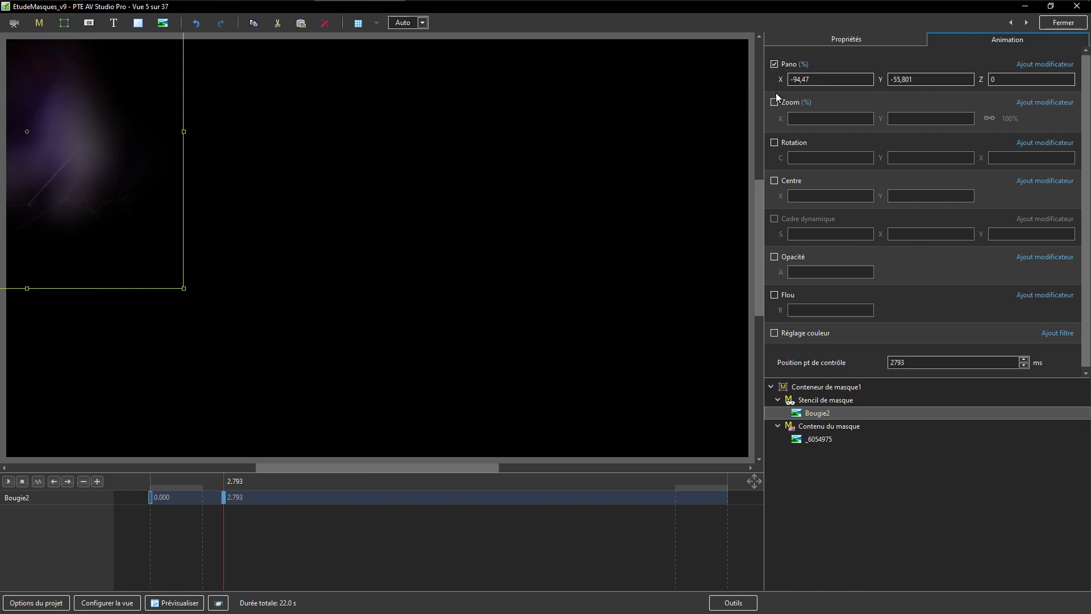
left_click(774, 102)
left_click_drag(94, 205, 117, 316)
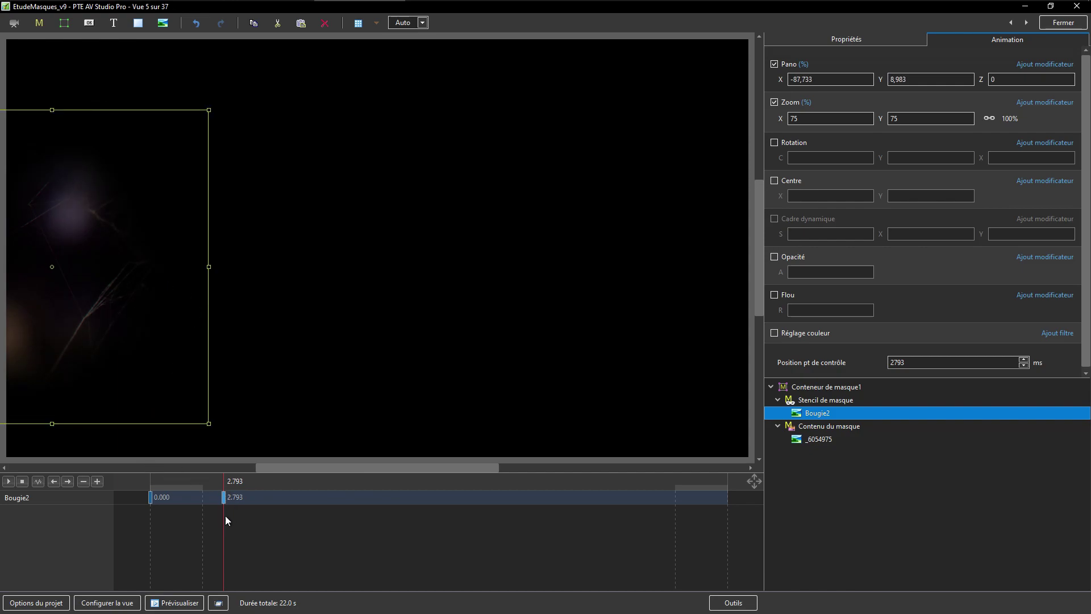
Add a Bougie2 control point at about 5.5 s and move the glow to the lower-left corner, about -82, 59
left_click_drag(223, 523, 295, 532)
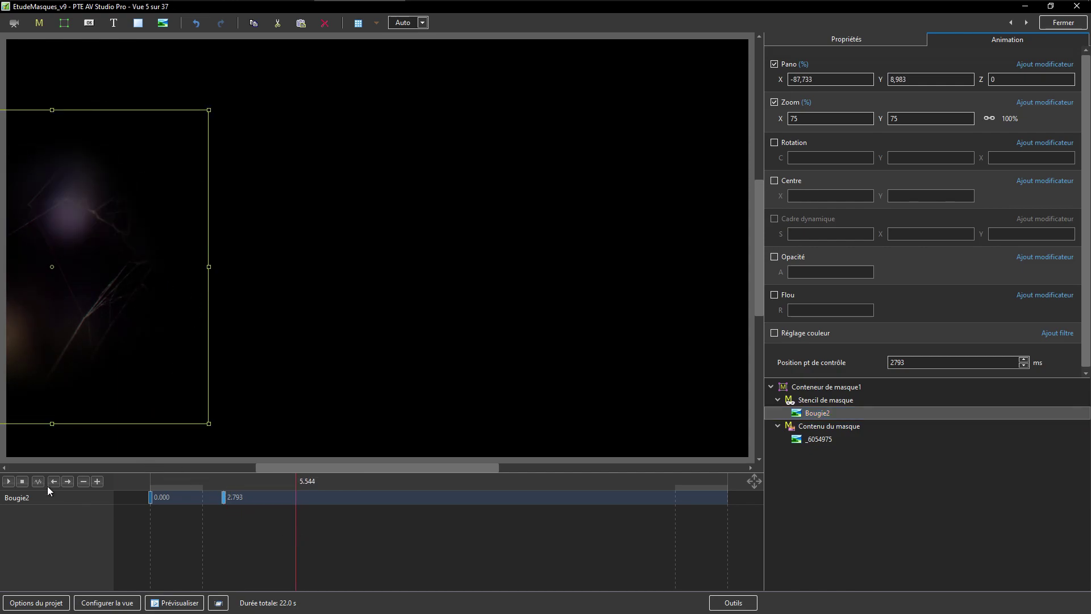
left_click(97, 482)
left_click_drag(107, 377, 132, 479)
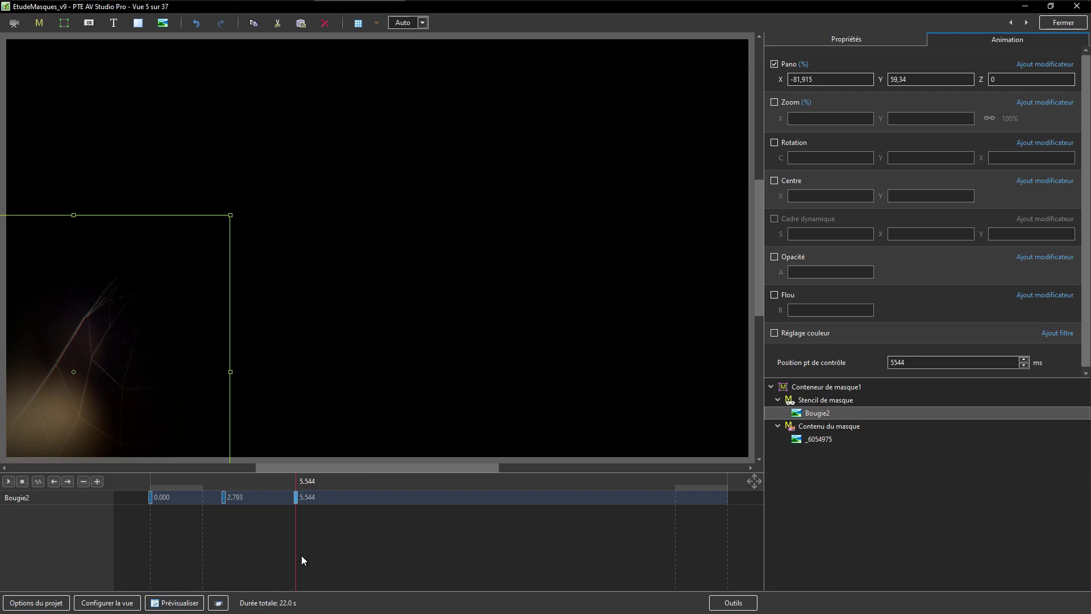
Add a Bougie2 control point at about 8.7 s and move the glow to the lower middle, about -1, 85
left_click_drag(296, 548, 379, 568)
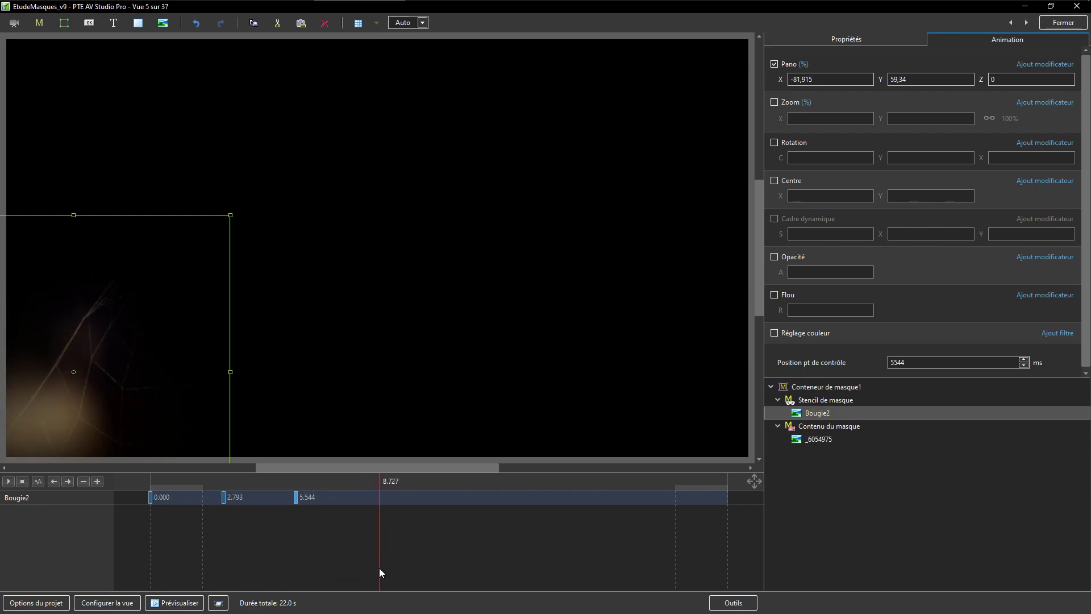
left_click(98, 482)
left_click_drag(112, 410, 403, 470)
left_click_drag(407, 423, 414, 416)
Add a Bougie2 control point at about 11.7 s and move the glow up over the spider's head, about -11, 17
left_click_drag(380, 538, 458, 545)
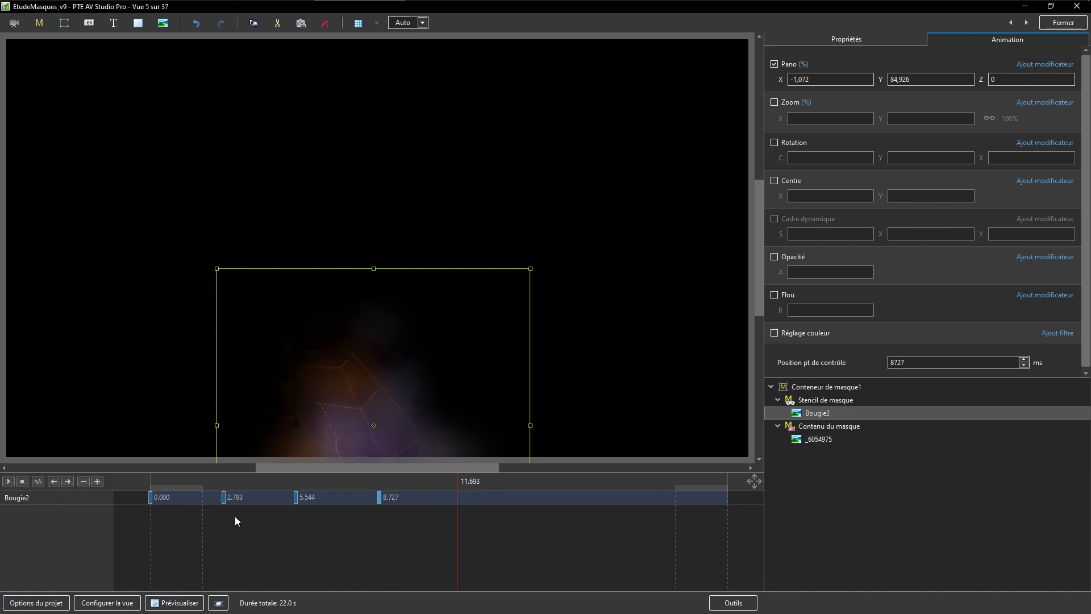
left_click(94, 482)
left_click_drag(327, 452, 403, 258)
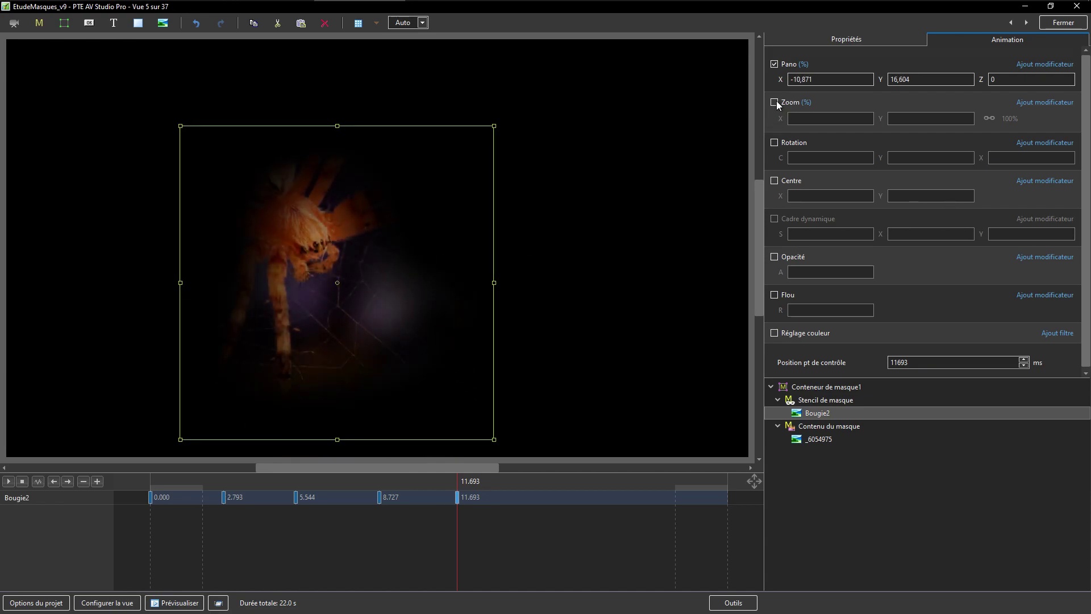
Check the zoom settings of Bougie2's second and third control points
left_click(224, 498)
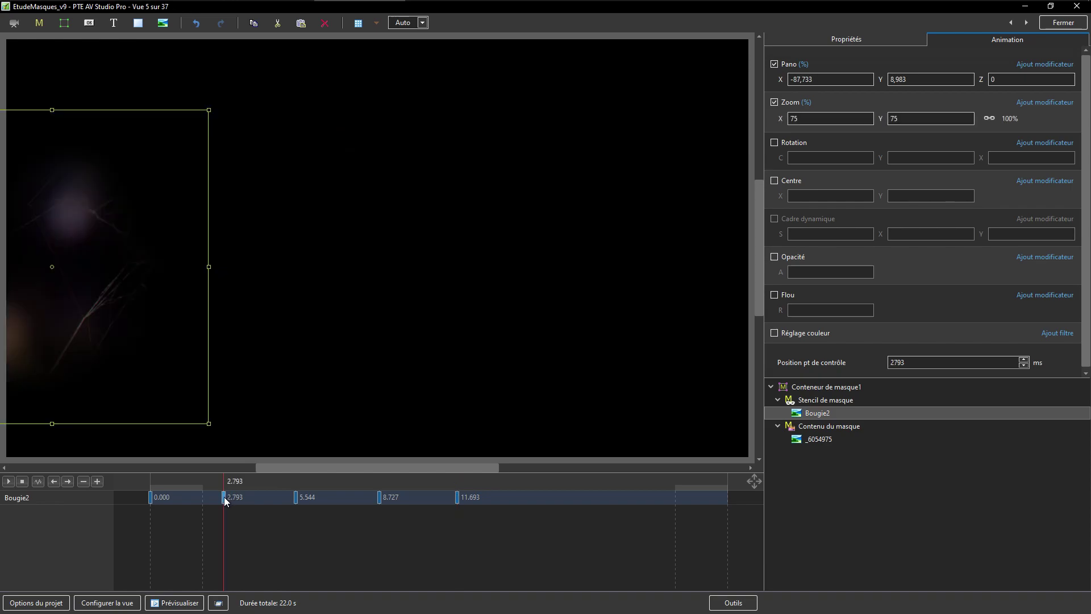
left_click(296, 498)
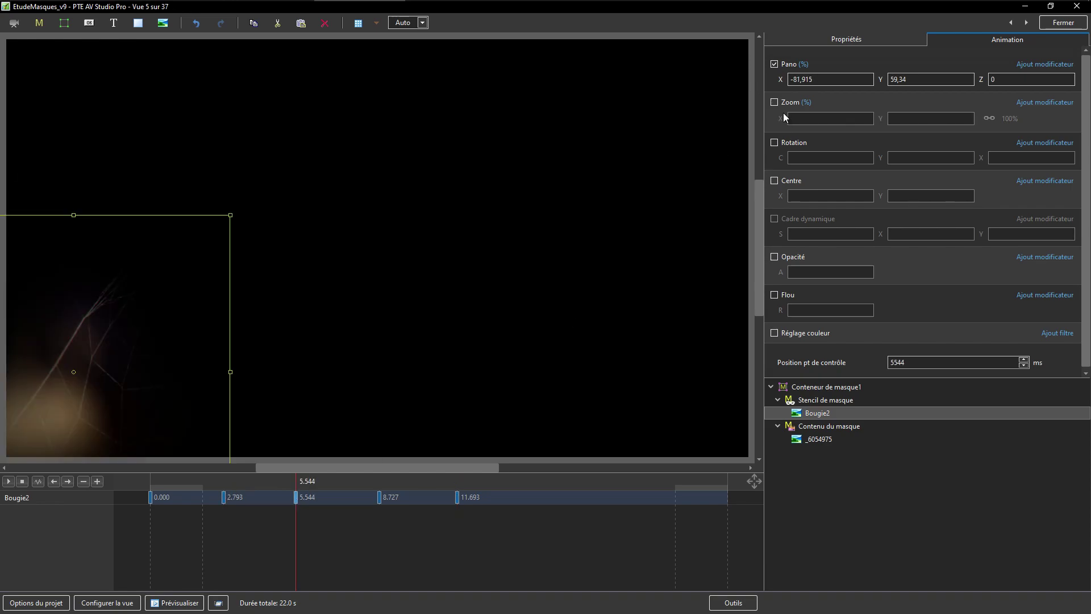